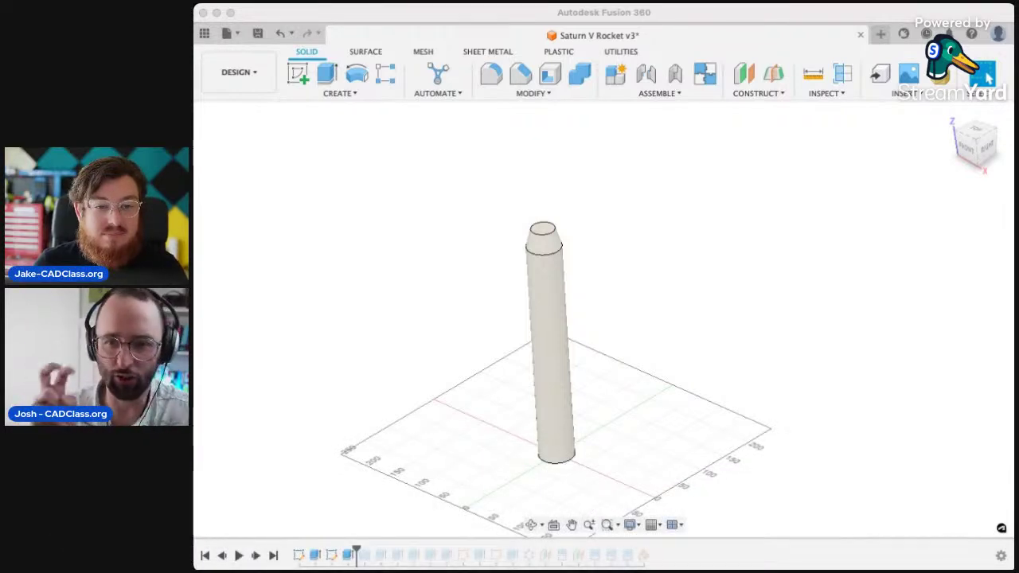
- Start a new sketch on the vertical front plane through the rocket body's axis
left_click(780, 351)
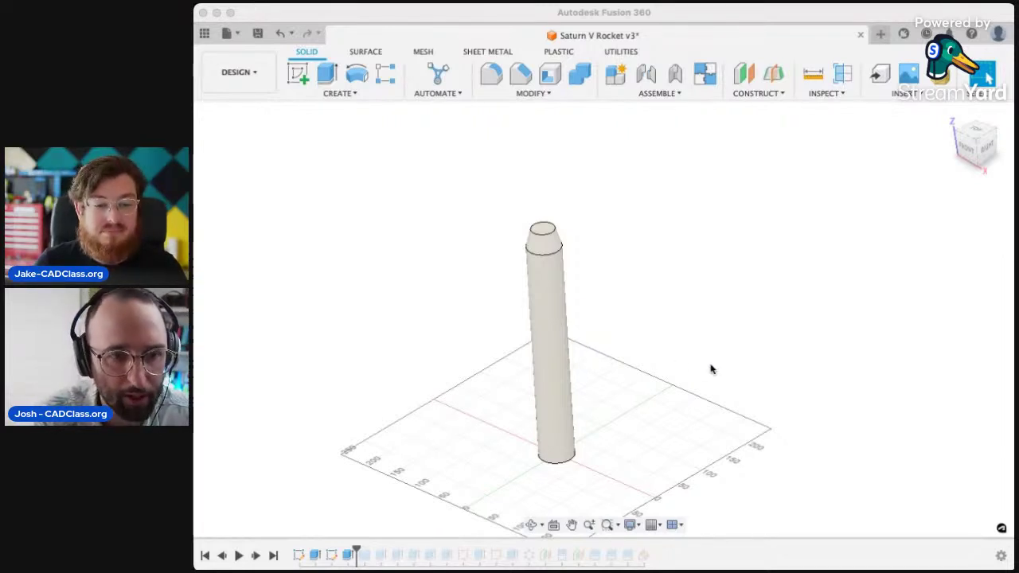
left_click(753, 382)
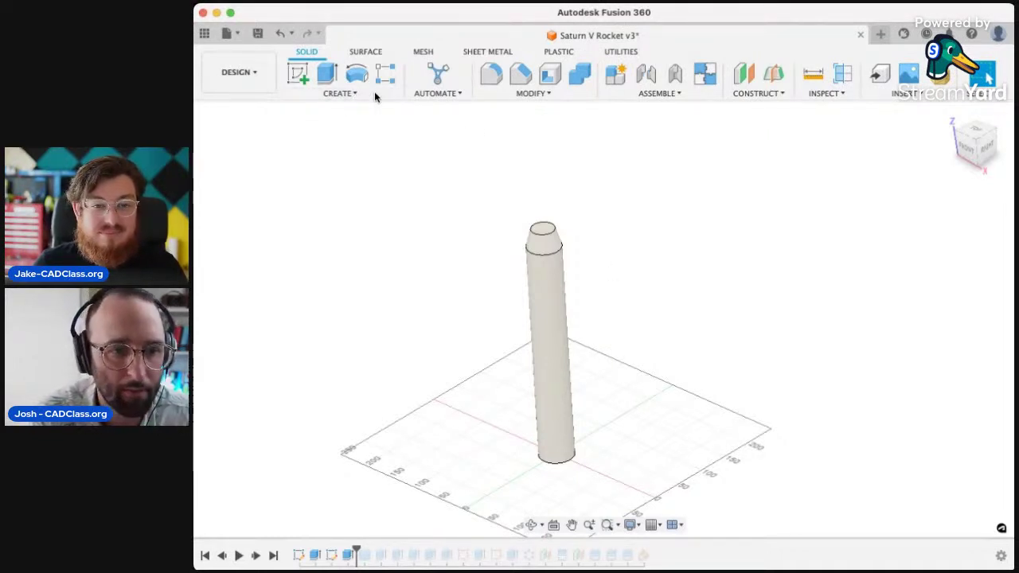
left_click(299, 73)
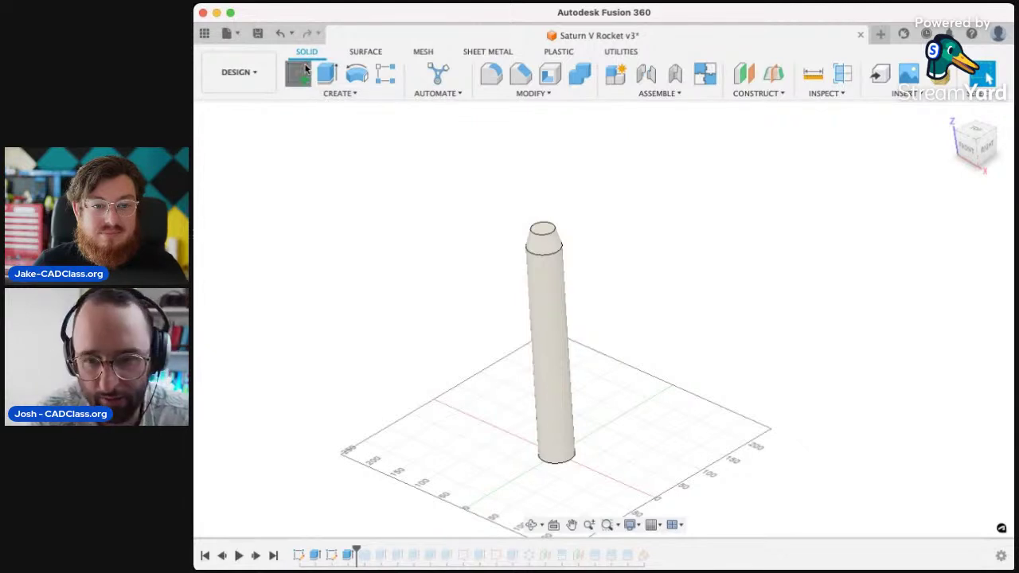
left_click(589, 423)
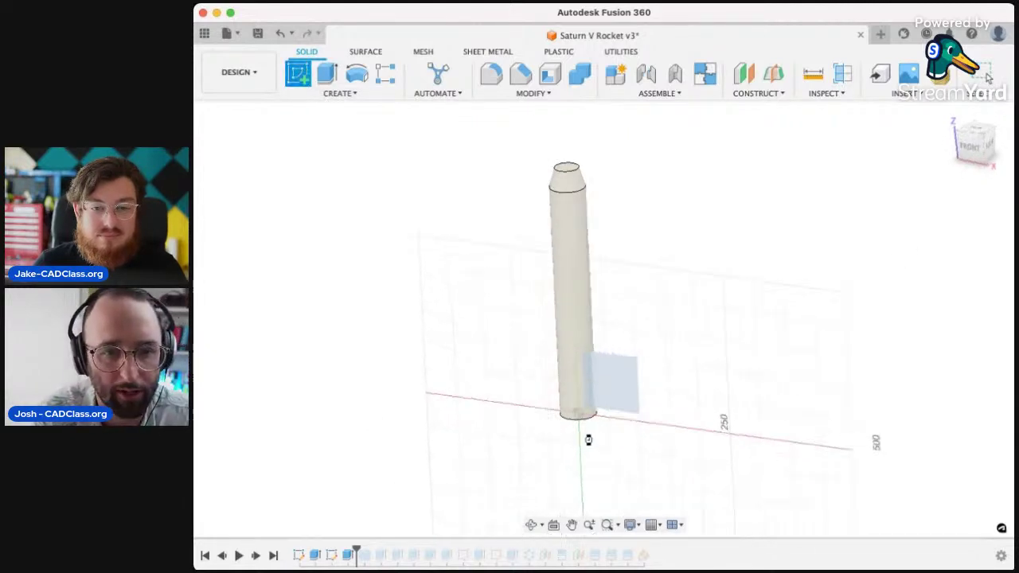
middle_click_drag(658, 310, 618, 402)
scroll(618, 402, "up", 3)
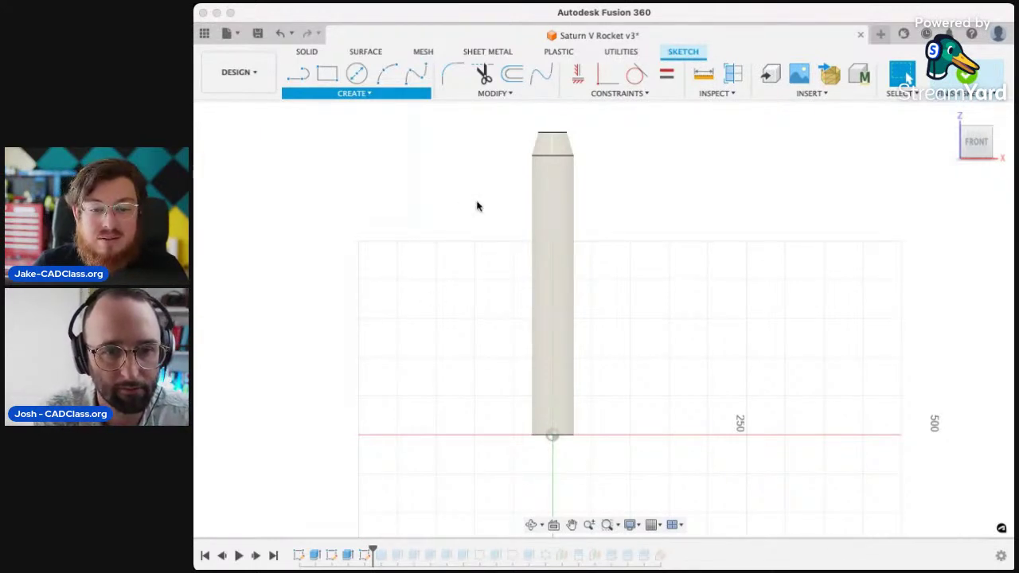
- Finish the front-plane sketch of the rocket without adding any geometry
left_click(605, 244)
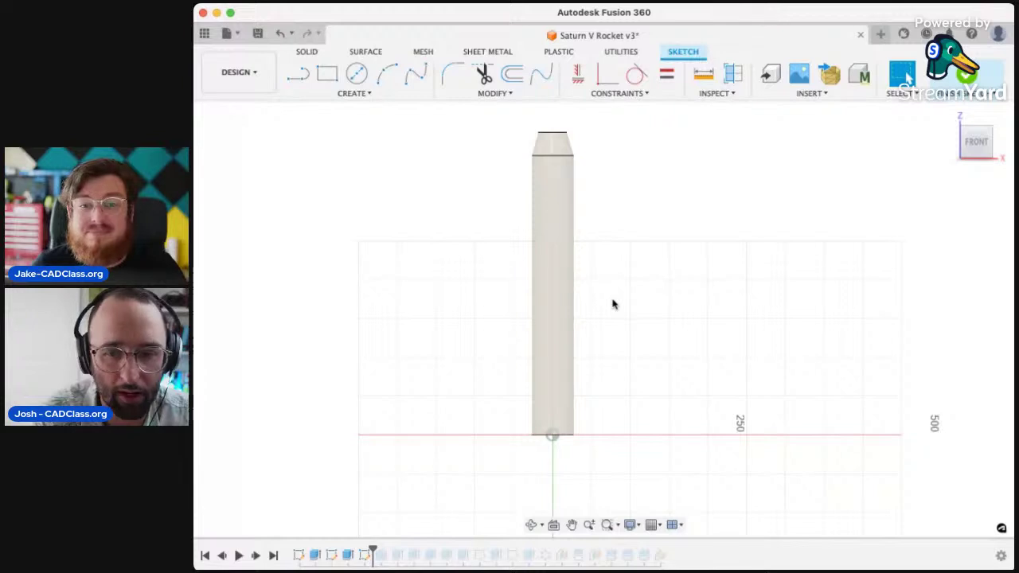
scroll(660, 350, "down", 2)
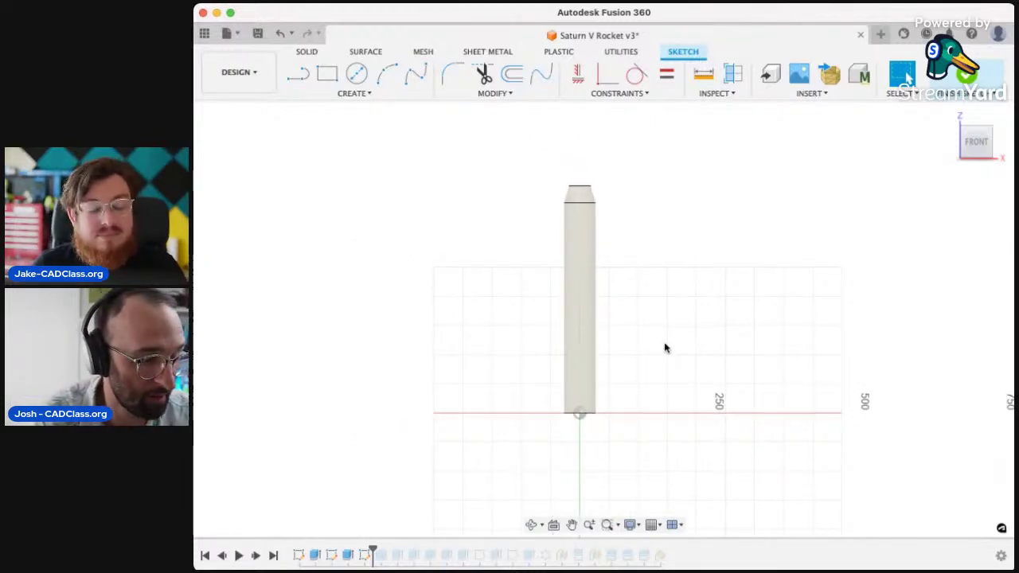
mouse_move(692, 353)
middle_mouse_down("shift")
mouse_move(616, 377)
mouse_move(733, 355)
middle_mouse_up("shift")
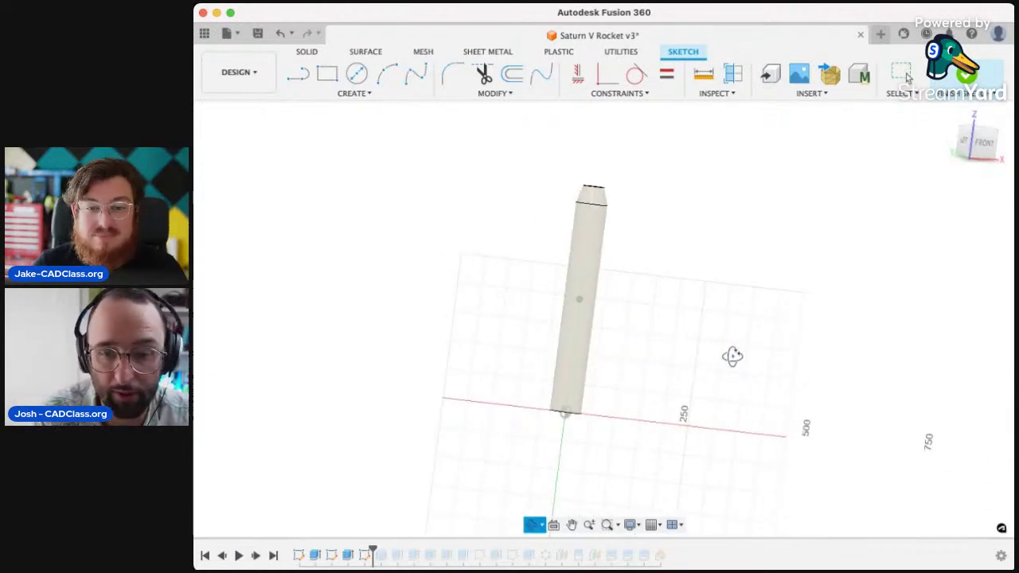
mouse_move(655, 345)
middle_mouse_down("shift")
mouse_move(637, 356)
mouse_move(753, 319)
middle_mouse_up("shift")
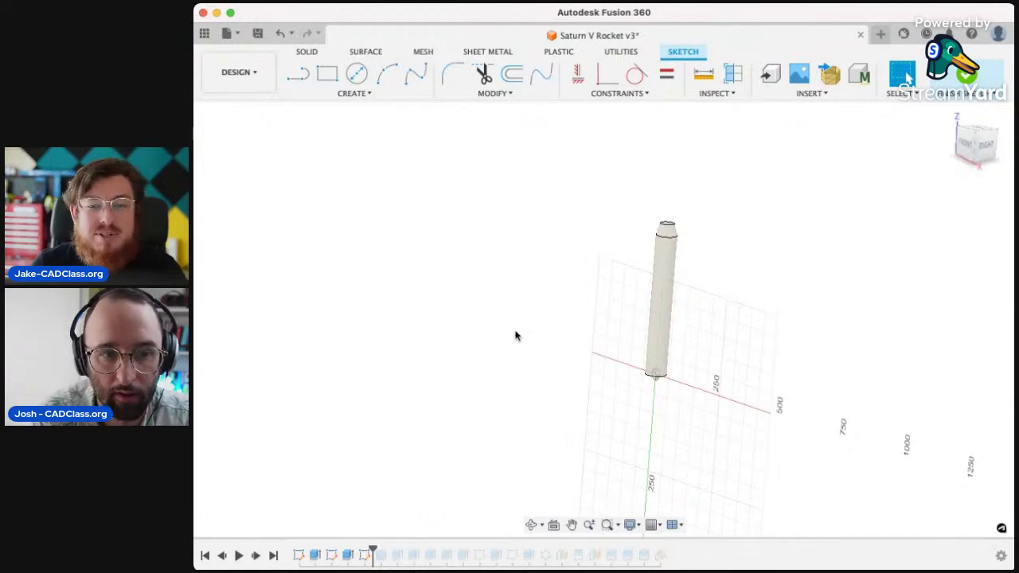
scroll(704, 334, "up", 3)
mouse_move(703, 334)
middle_mouse_down("shift")
mouse_move(762, 260)
mouse_move(515, 263)
middle_mouse_up("shift")
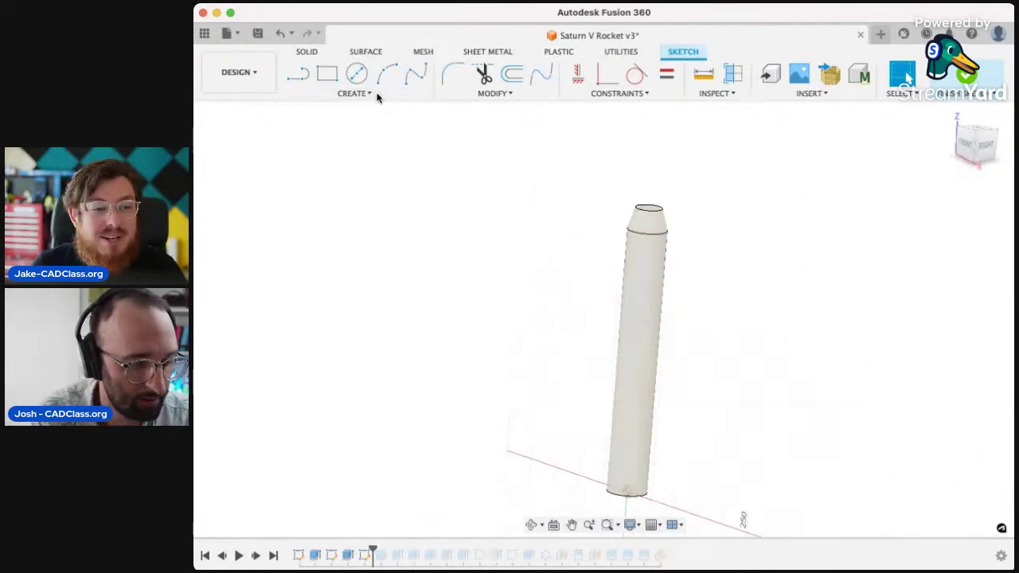
scroll(786, 296, "down", 3)
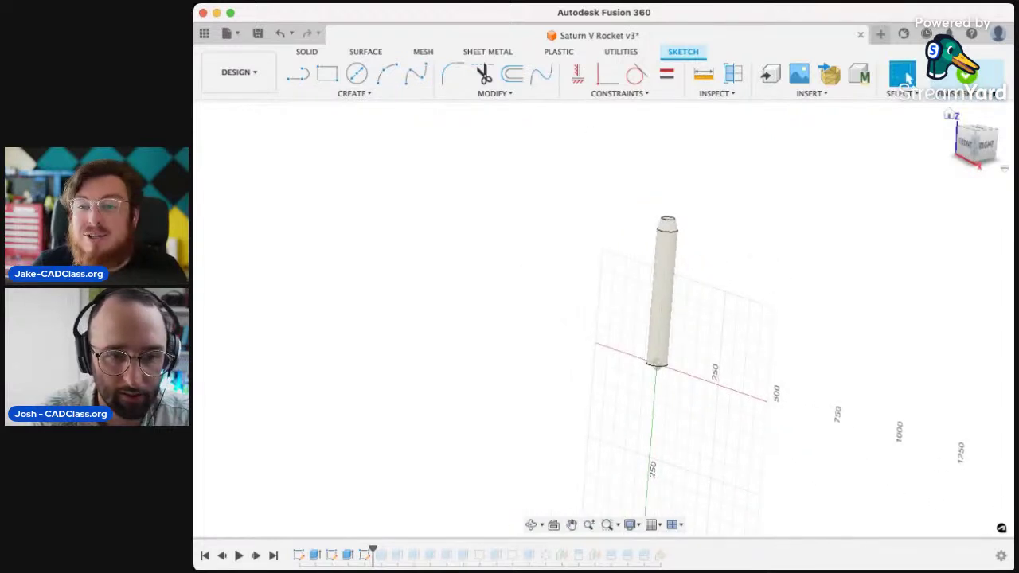
left_click(966, 76)
mouse_move(748, 291)
middle_mouse_down("shift")
mouse_move(841, 311)
mouse_move(760, 320)
middle_mouse_up("shift")
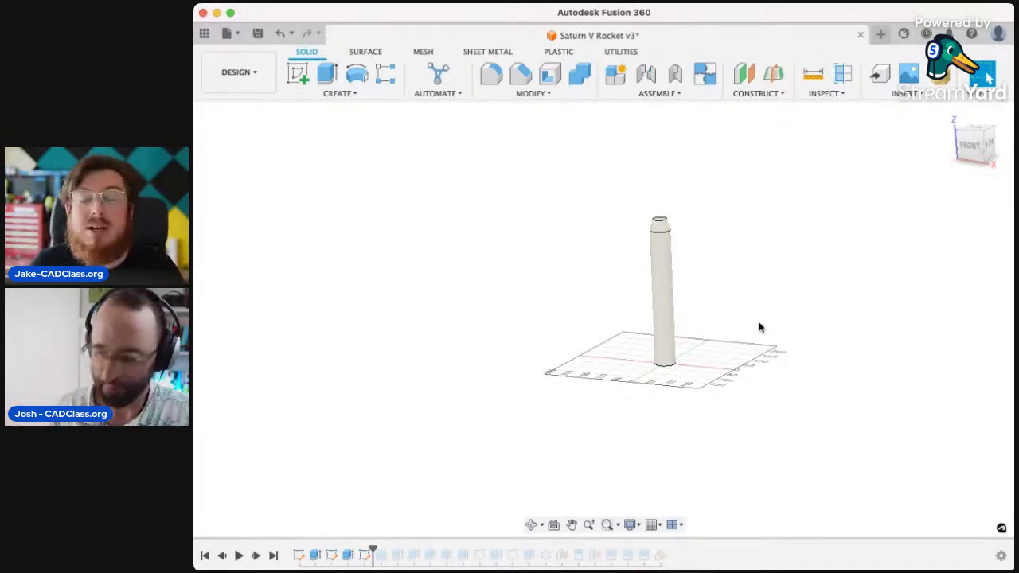
- Create another sketch on the front plane of the rocket and finish it with no geometry in it
left_click(299, 73)
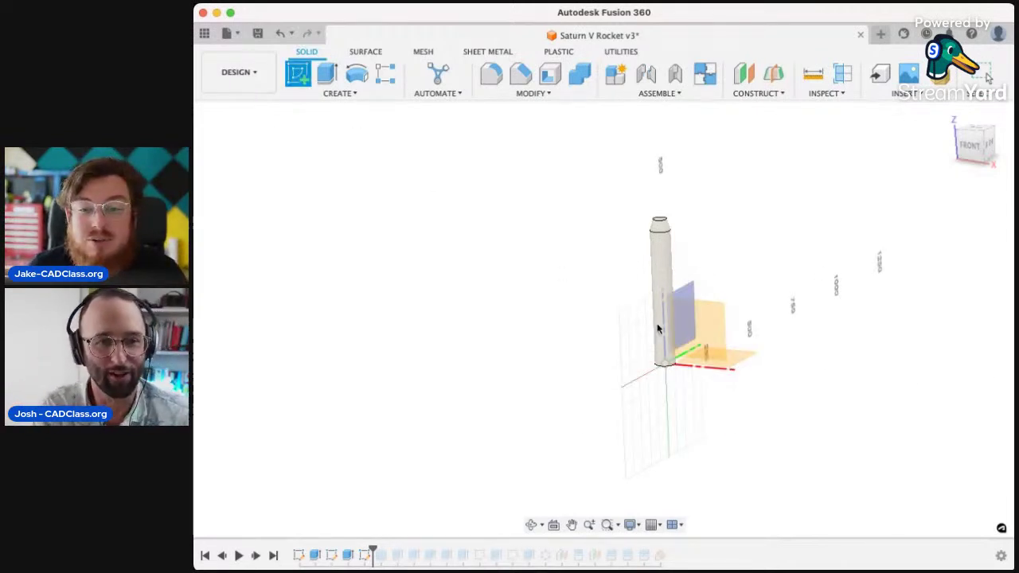
left_click(704, 321)
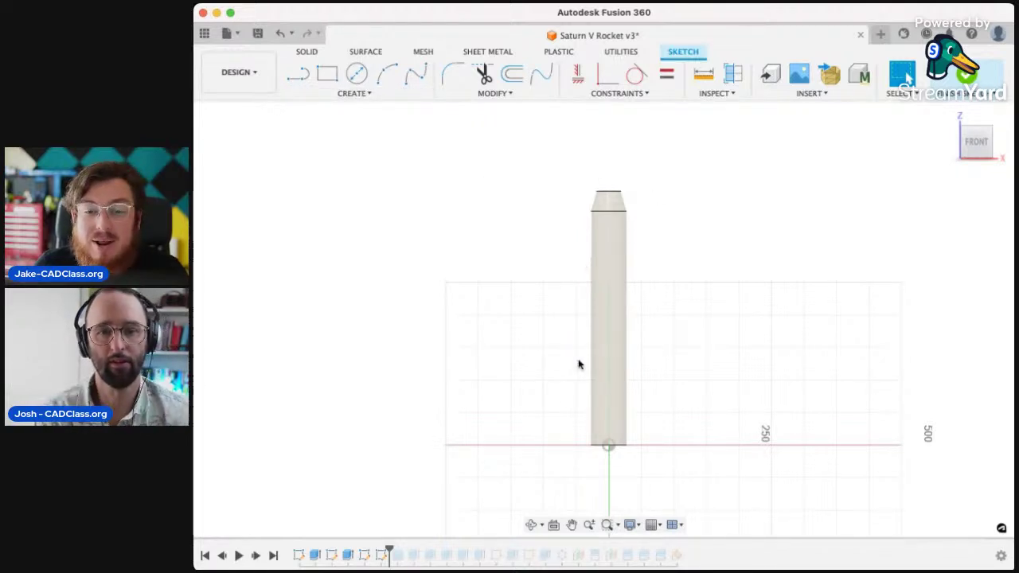
scroll(628, 447, "up", 5)
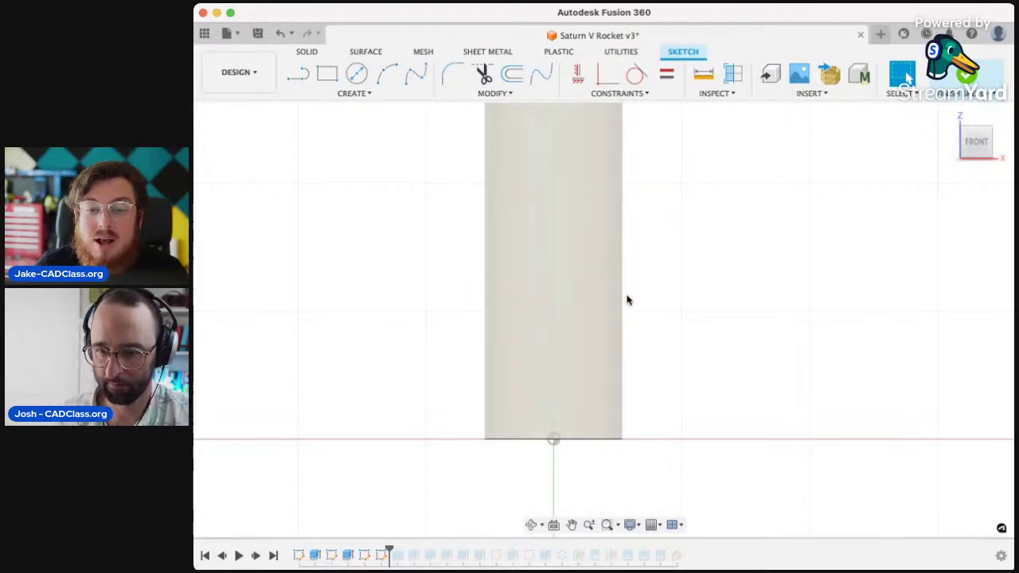
scroll(589, 378, "down", 4)
scroll(614, 254, "up", 3)
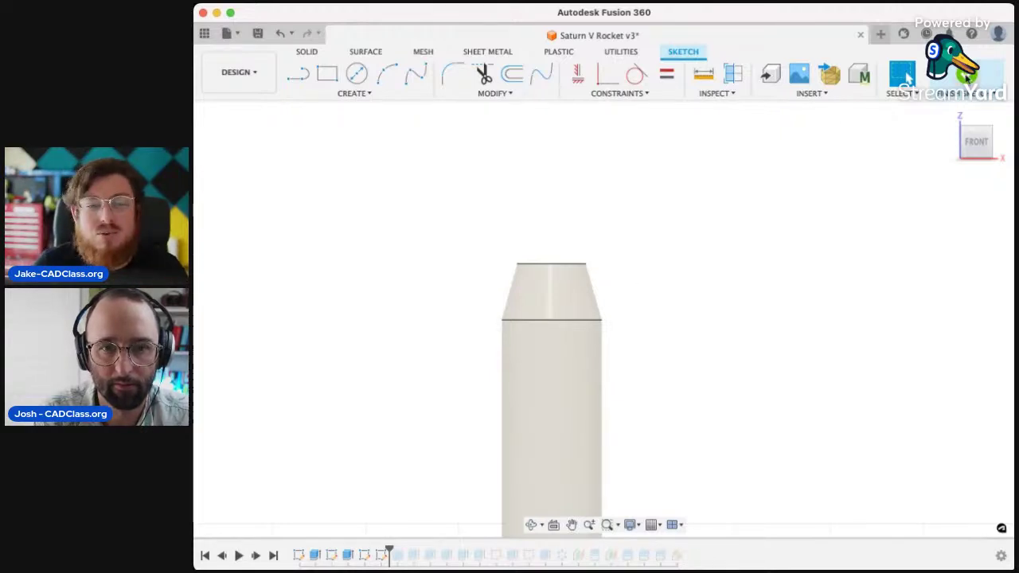
left_click(966, 77)
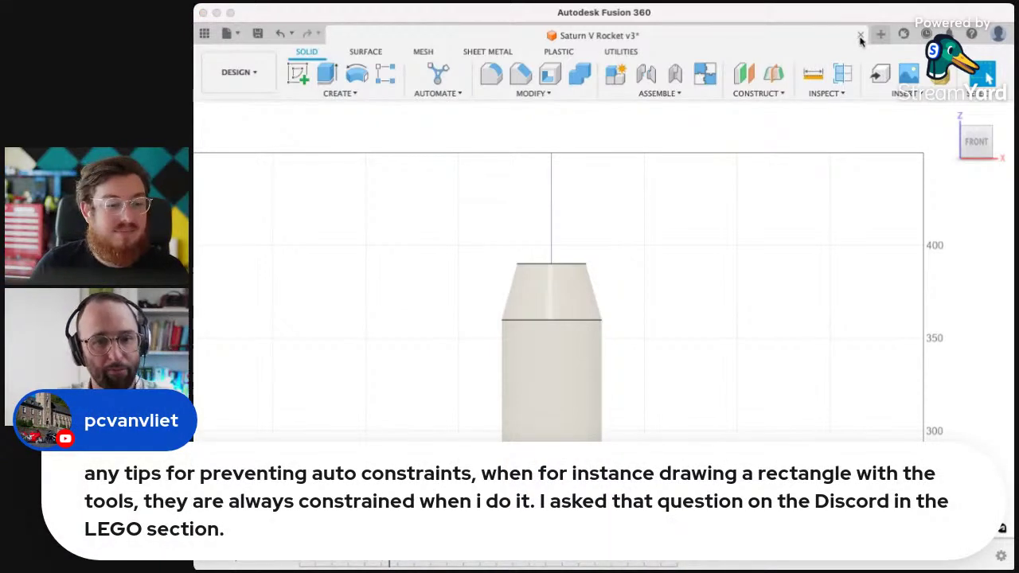
- Create a new untitled design and start a sketch on its front plane
left_click(694, 316)
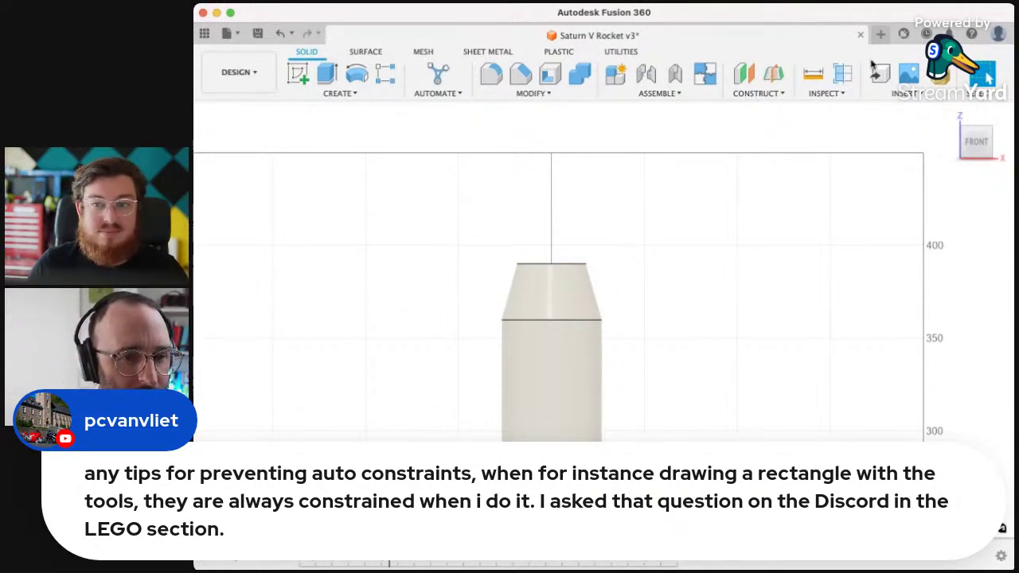
left_click(880, 34)
left_click(301, 74)
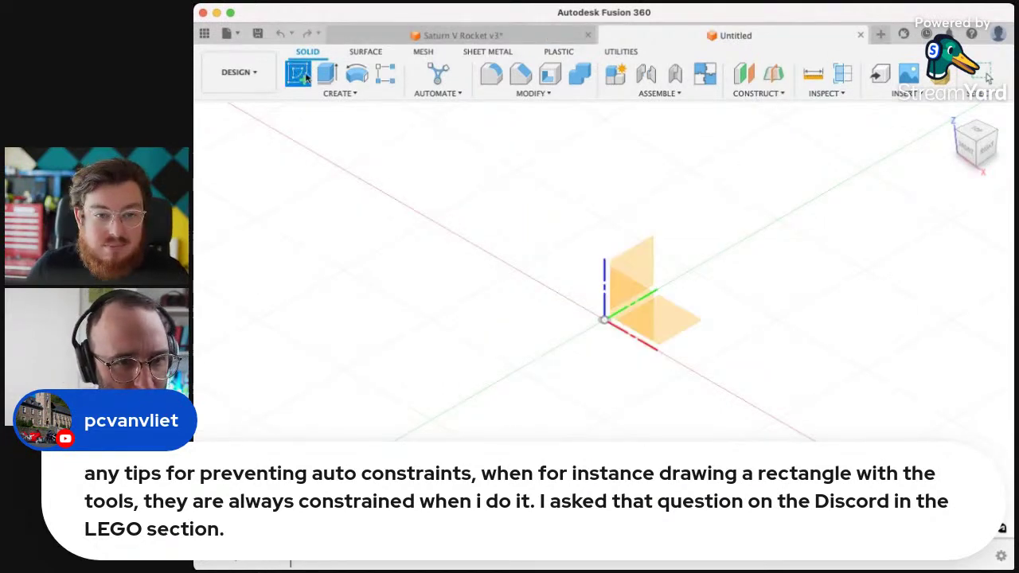
left_click(630, 309)
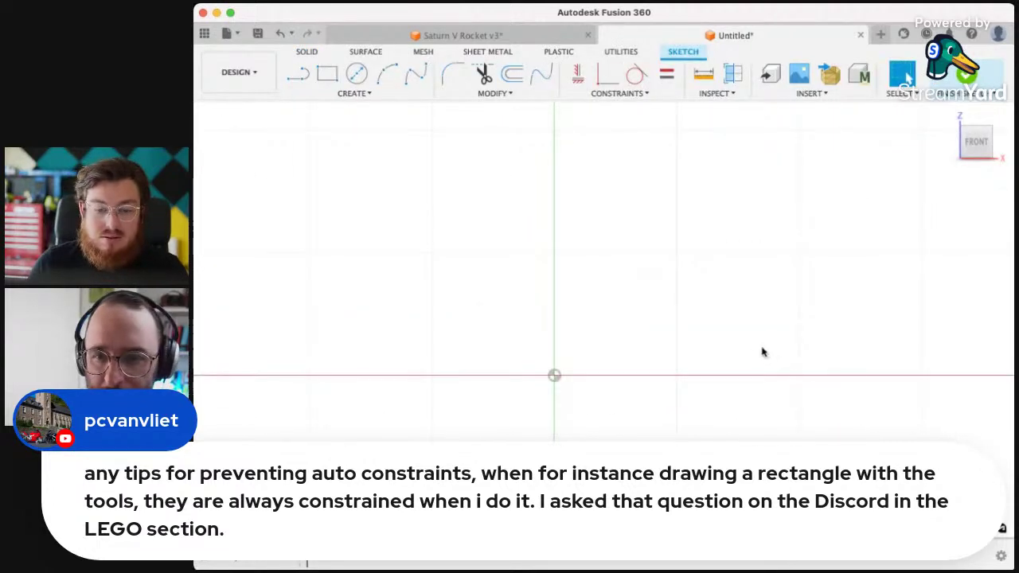
- Sketch a circle centred on the origin
key("c")
left_click(555, 375)
left_click(610, 358)
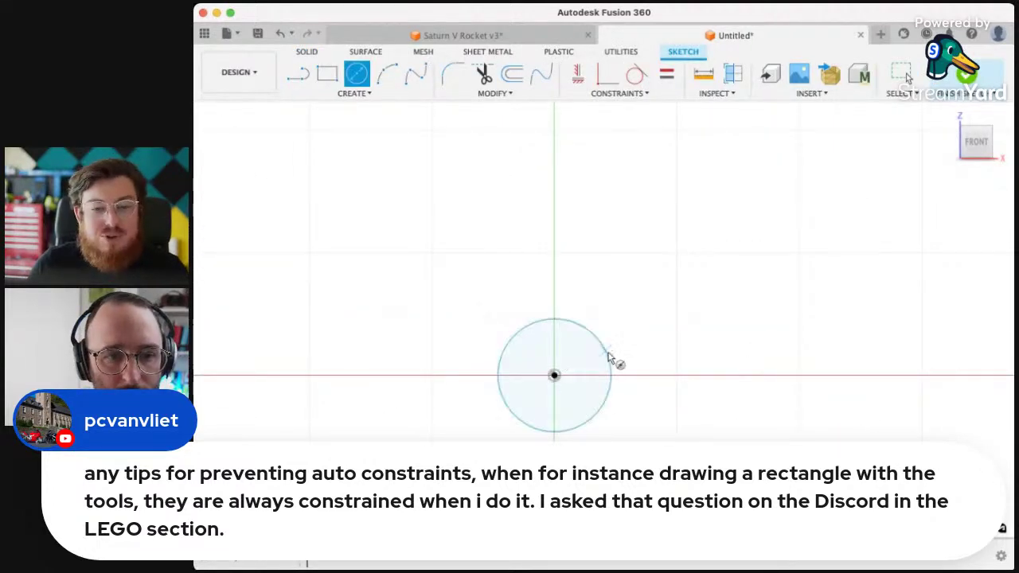
key("Escape")
key("l")
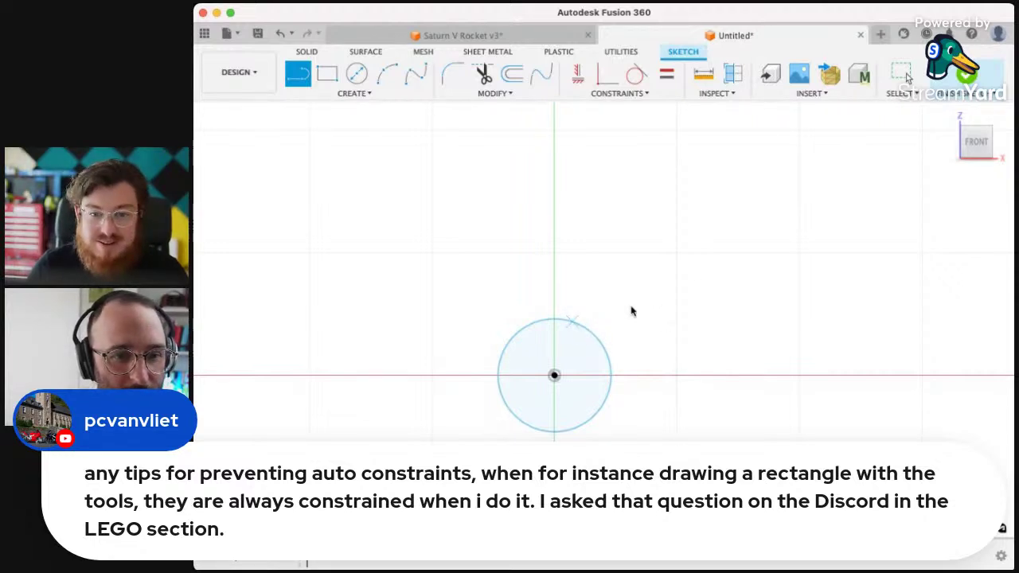
middle_click_drag(767, 239, 744, 233, "shift")
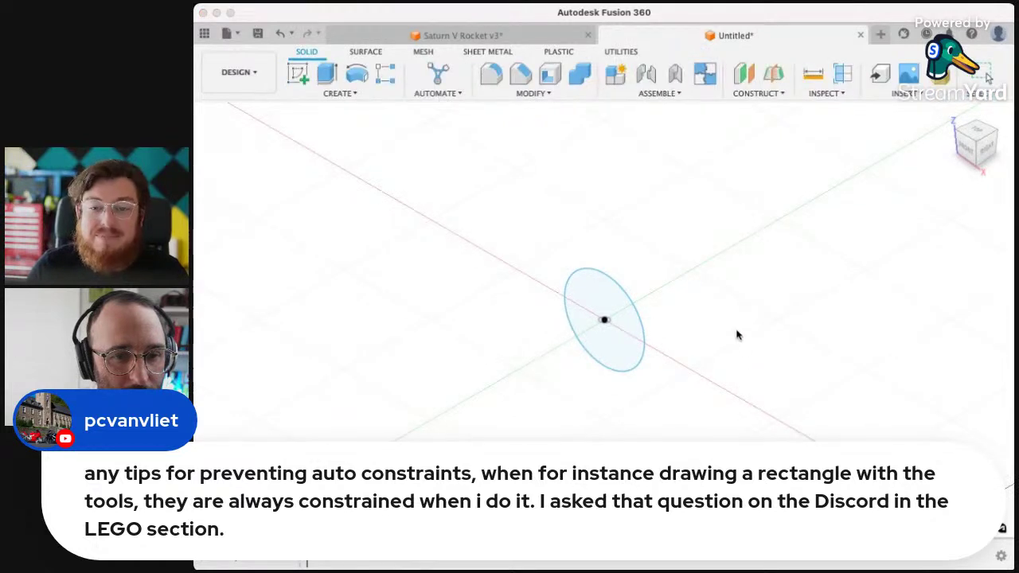
key("super+z")
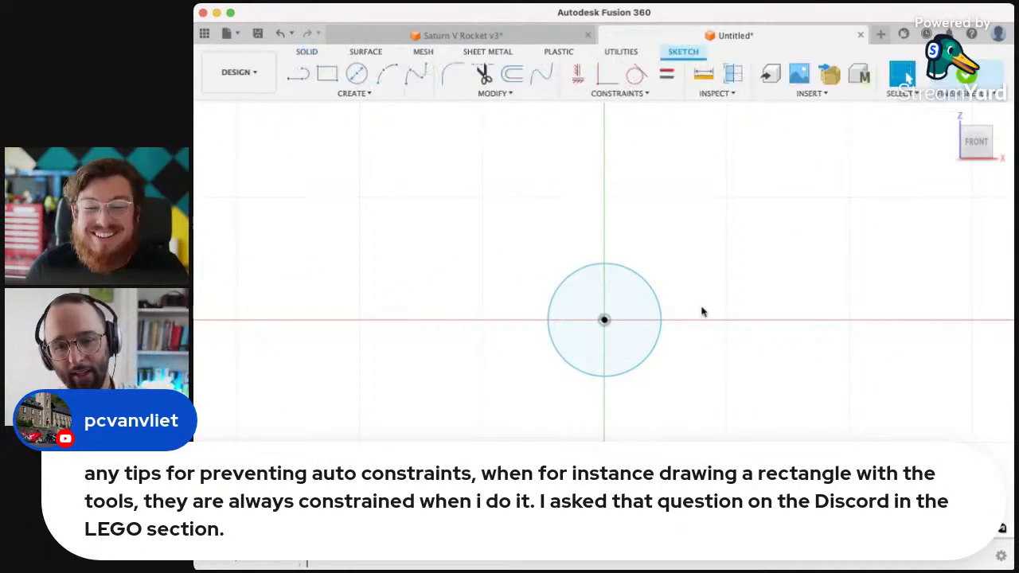
- Draw a separate, slightly sloping line above and to the right of the circle
middle_click_drag(741, 298, 706, 341)
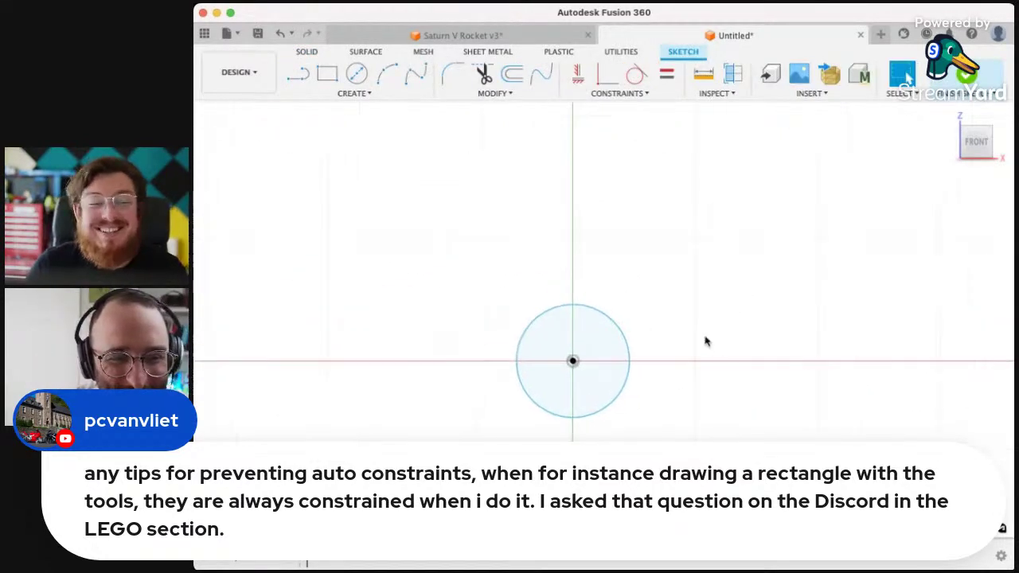
key("l")
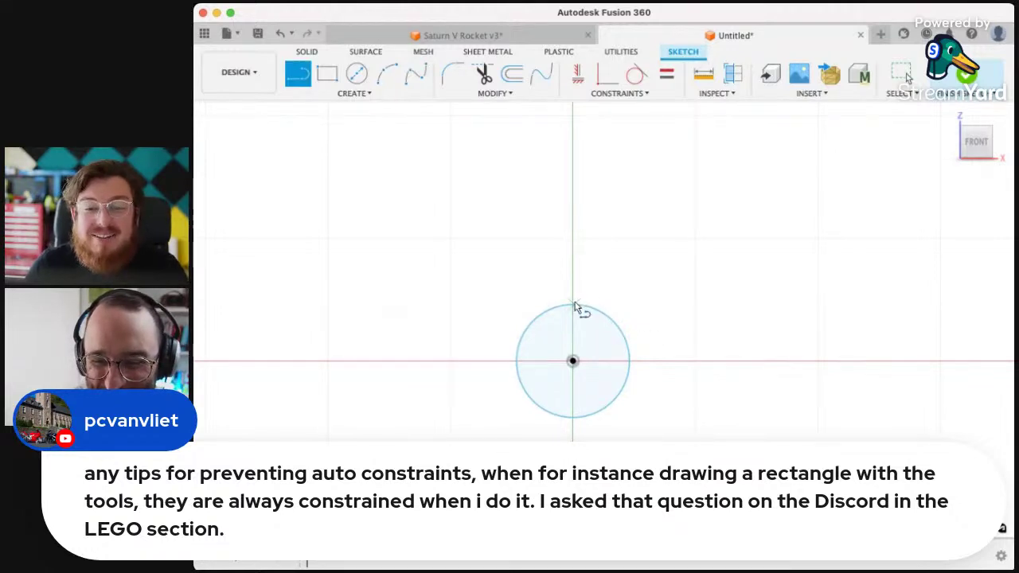
left_click(671, 257)
left_click(668, 203)
left_click(872, 186)
left_click(876, 242)
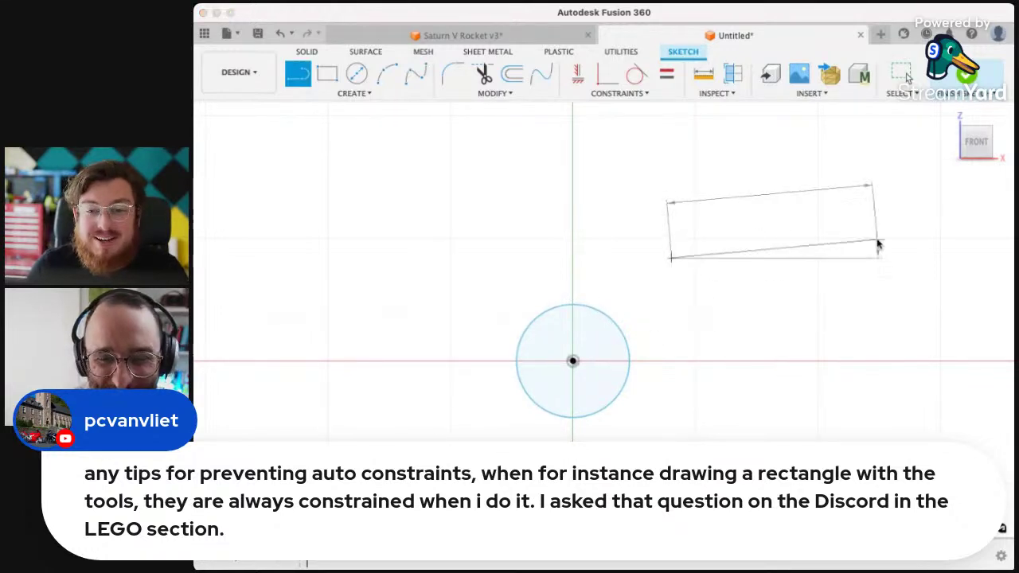
key("super+z")
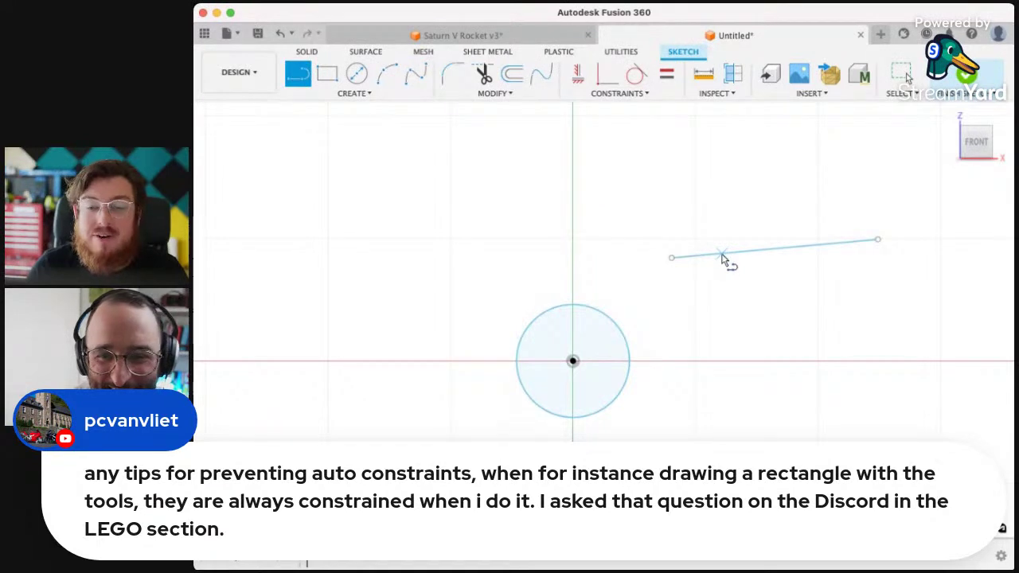
- Try a second line starting at the sloping line's midpoint, and delete the sloping line
left_click(775, 254)
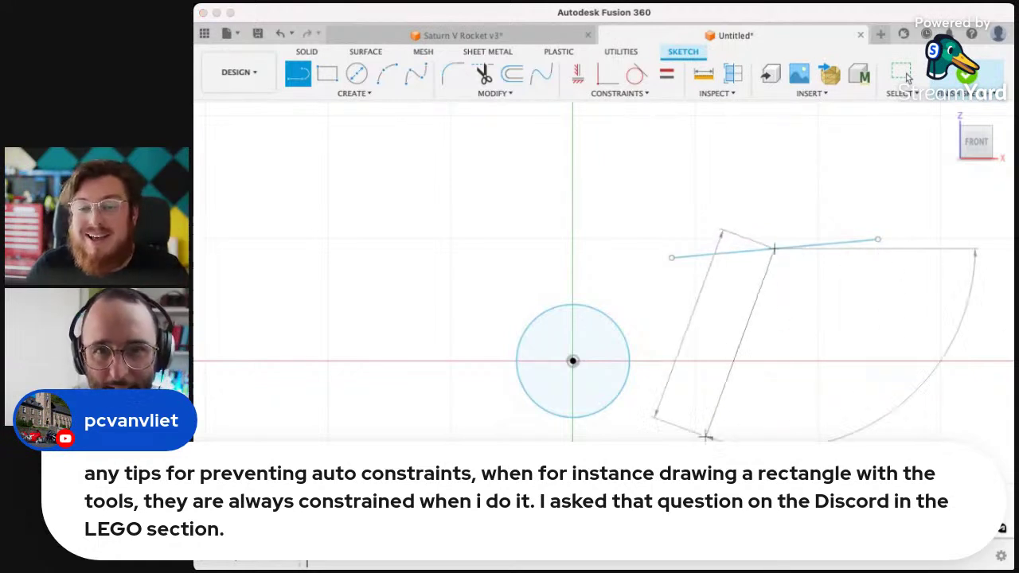
key("Escape")
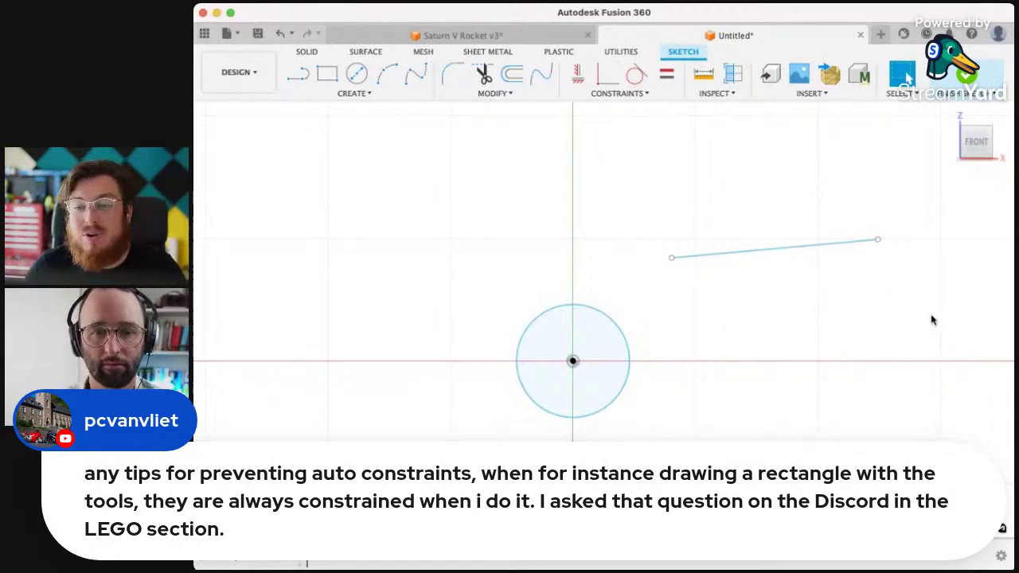
left_click(844, 245)
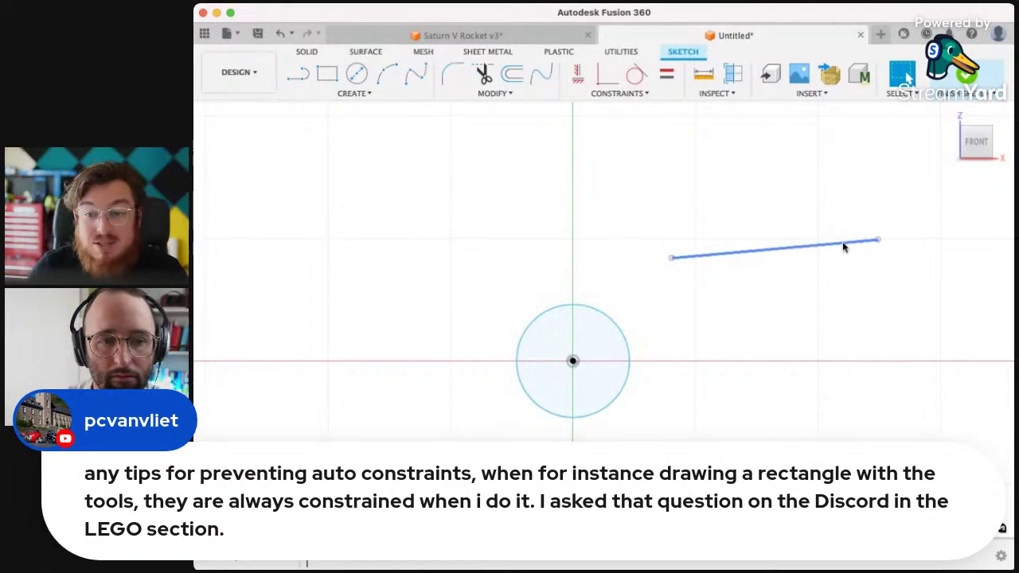
key("Delete")
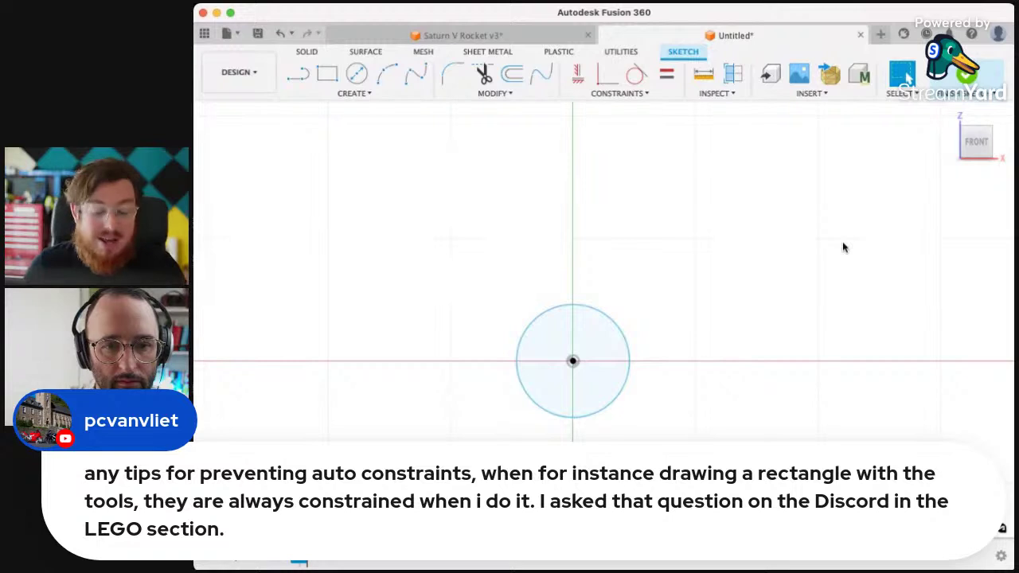
- Redraw a slightly sloping line above and to the right of the circle, and try another line starting on the circle's edge
key("l")
left_click(697, 257)
left_click(698, 203)
left_click(916, 189)
left_click(921, 246)
key("super+z")
key("super+z")
key("super+z")
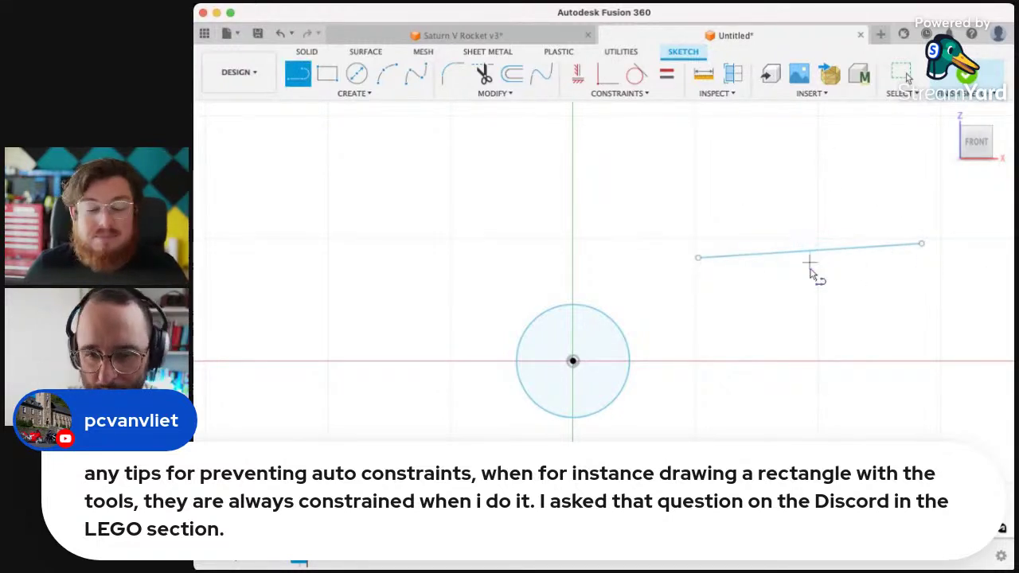
left_click(595, 308)
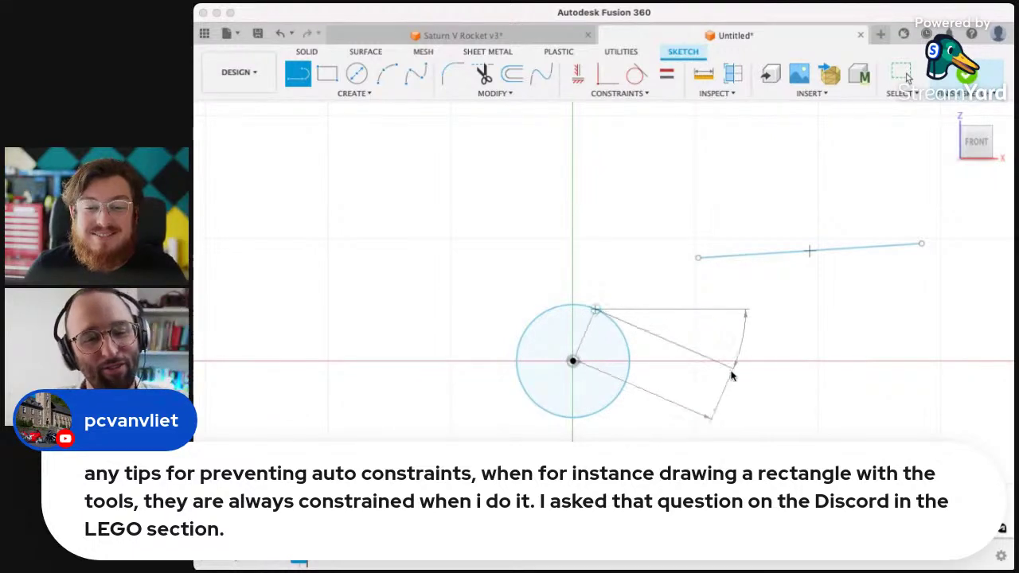
key("Escape")
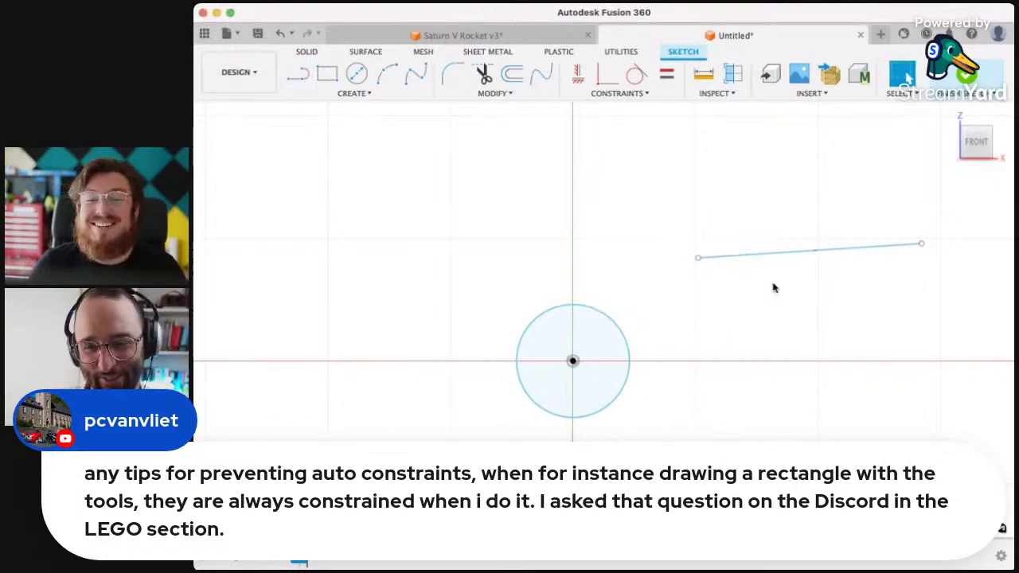
- Delete the sloping line above and to the right of the circle
left_click(766, 258)
key("Delete")
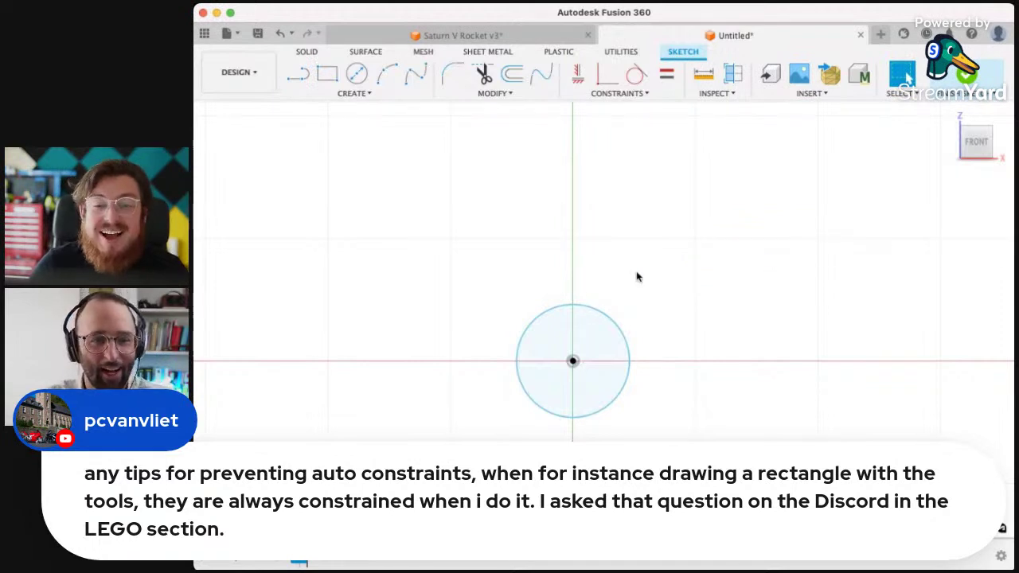
scroll(589, 286, "down", 3)
scroll(592, 318, "up", 2)
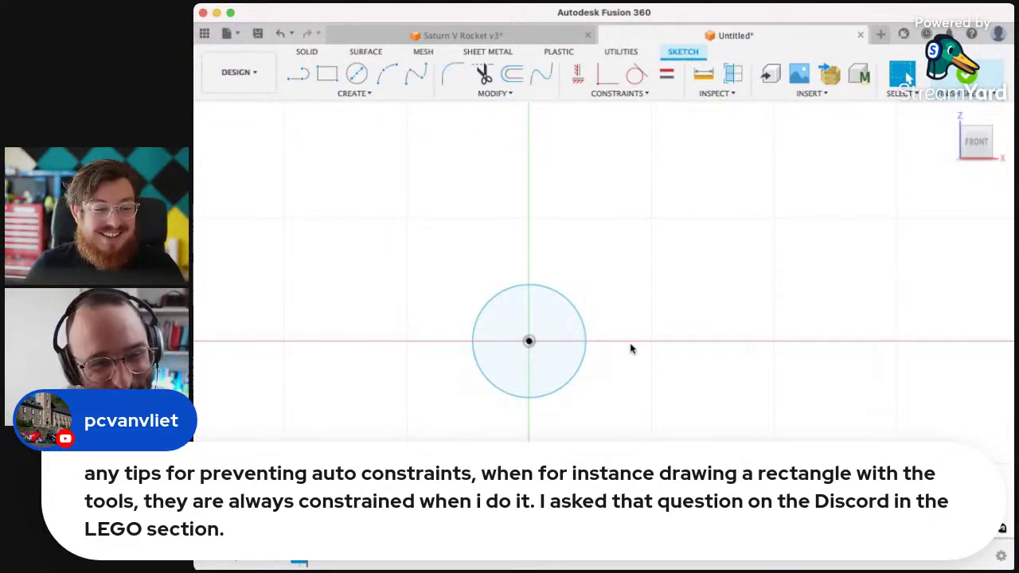
scroll(631, 348, "up", 3)
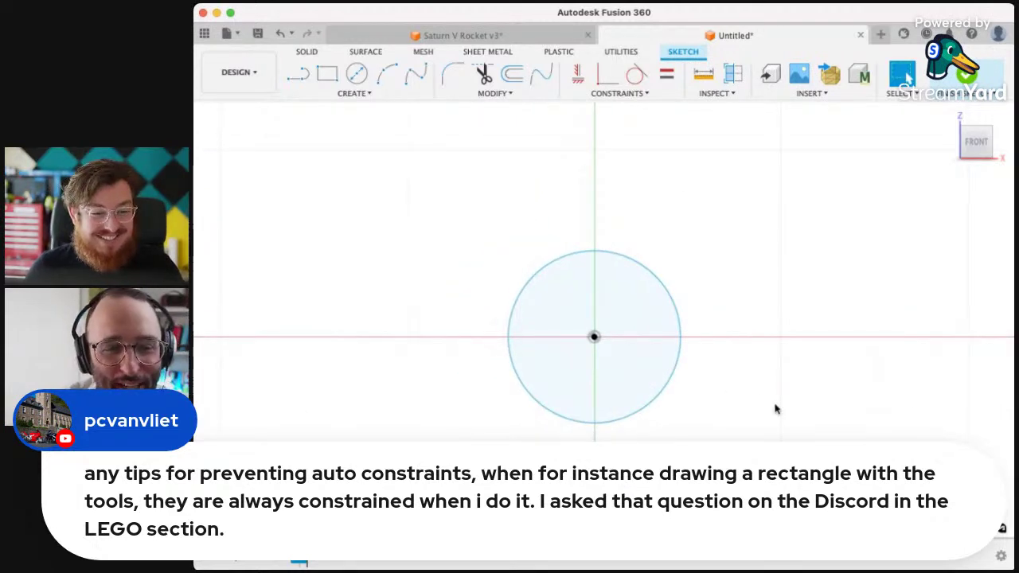
- Draw a line starting tangent to the circle's upper-left edge and running up to the right
key("l")
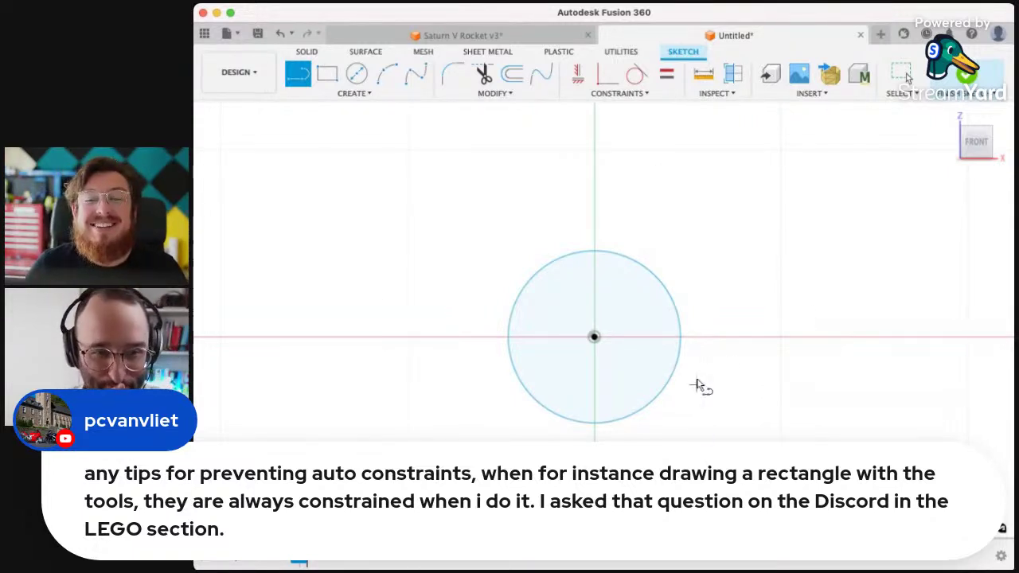
mouse_move(763, 360)
middle_mouse_down()
mouse_move(722, 289)
mouse_move(710, 289)
middle_mouse_up()
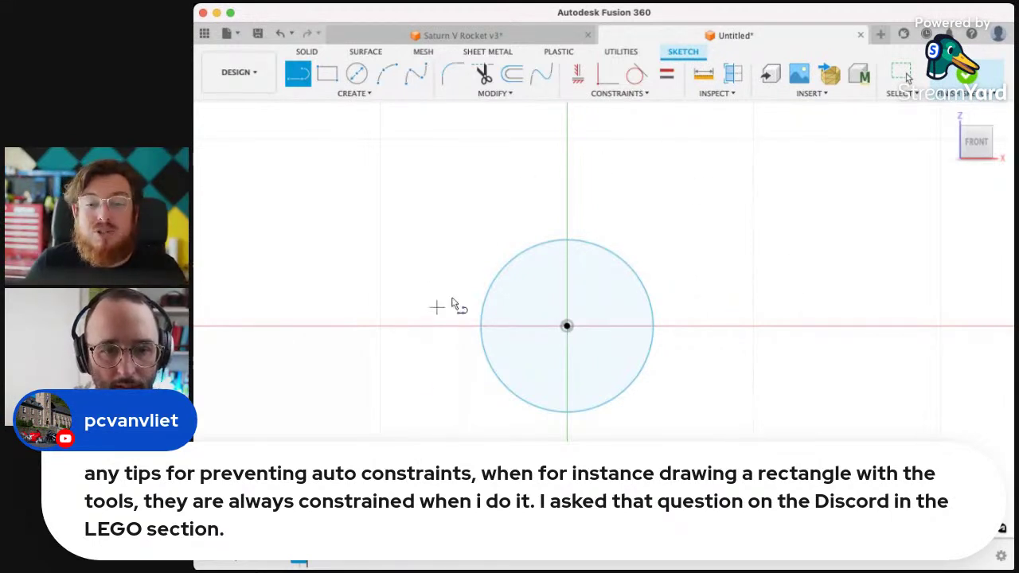
left_click(514, 258)
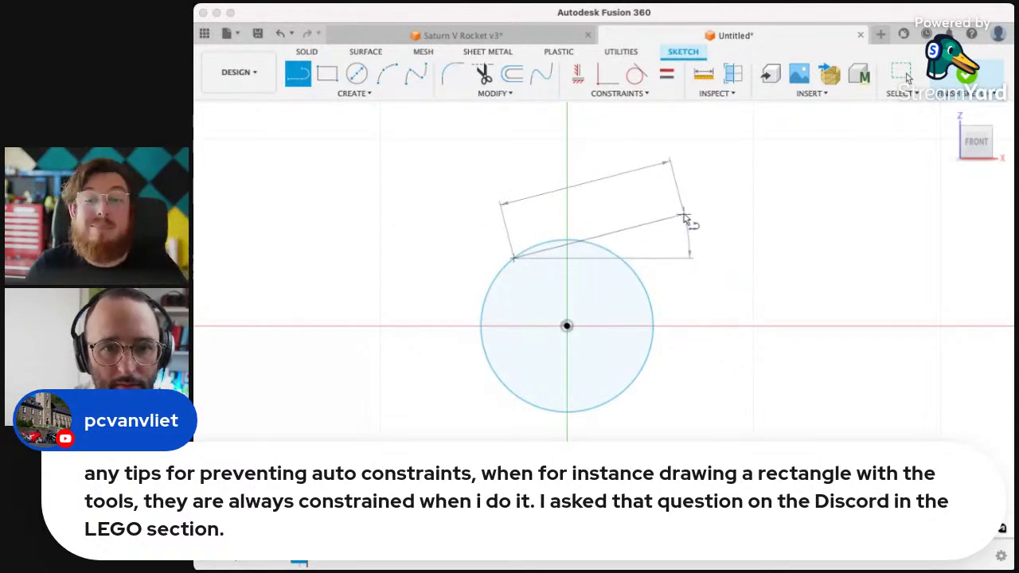
left_click(644, 159)
key("Escape")
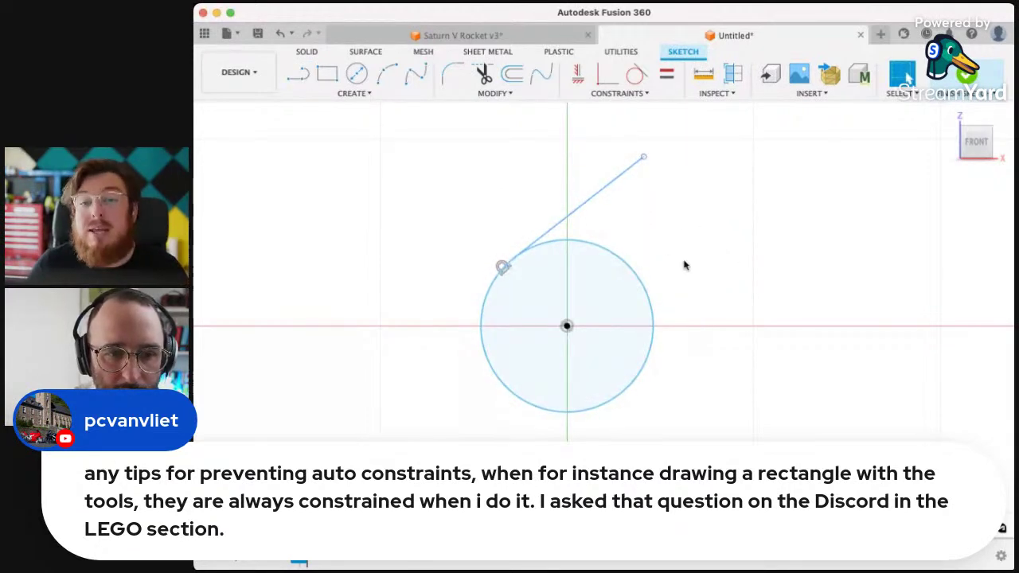
- Draw a second line from the circle's right edge, just below the horizontal axis, sloping up to the right
key("l")
left_click(649, 352)
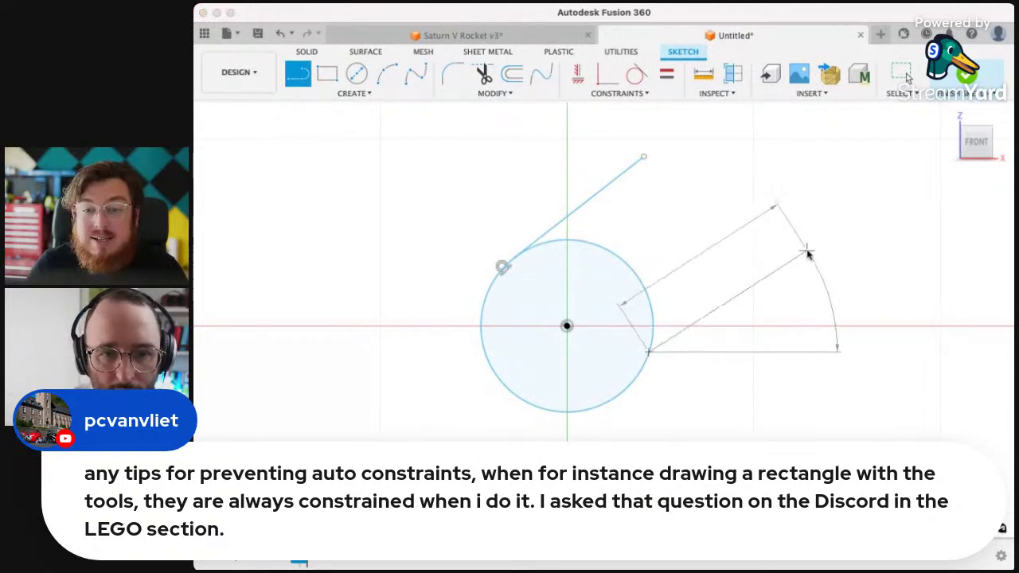
left_click(807, 252)
key("Escape")
- Apply a Tangent constraint between the right-hand line and the circle
left_click(635, 73)
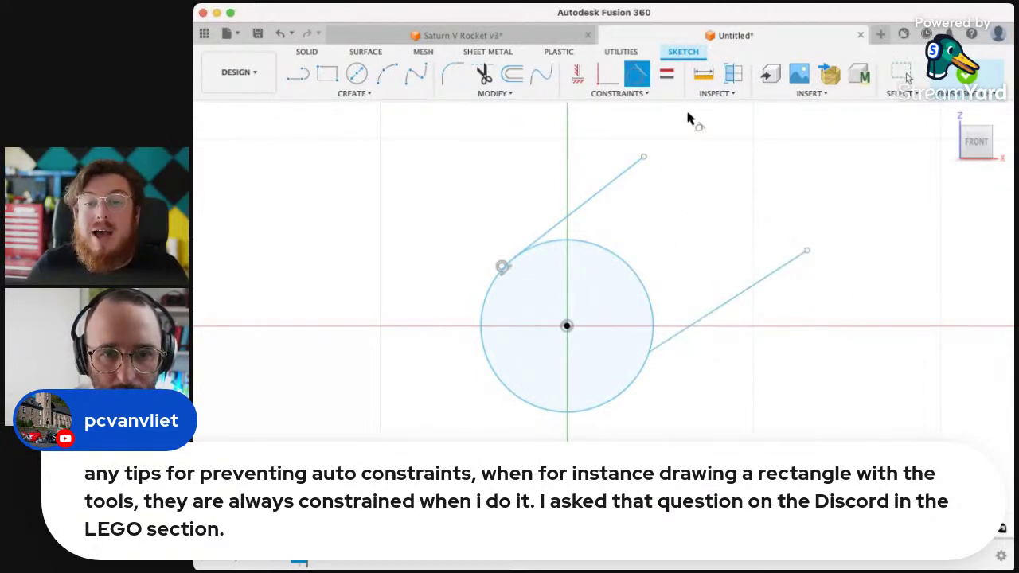
left_click(721, 307)
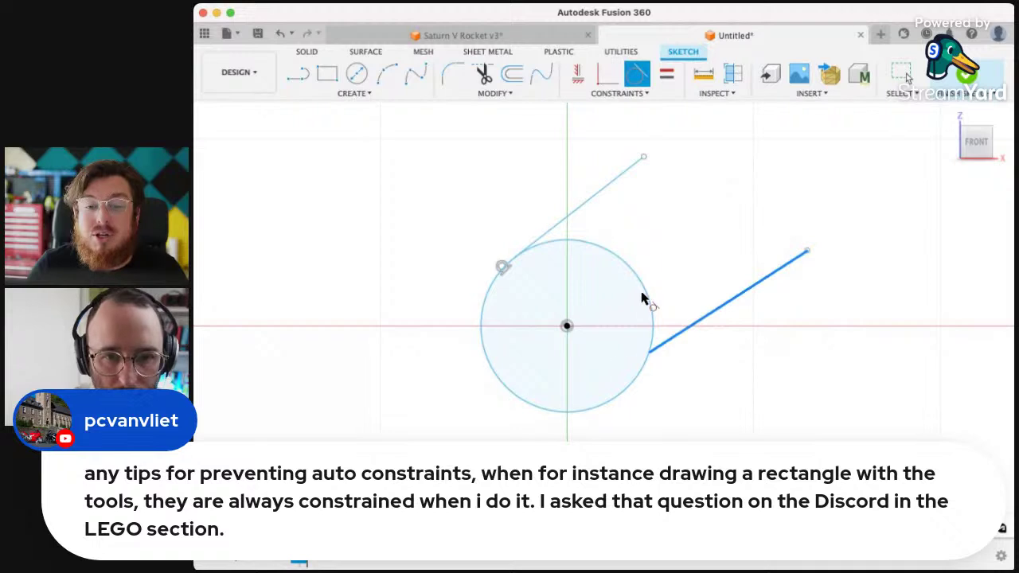
left_click(651, 309)
key("Escape")
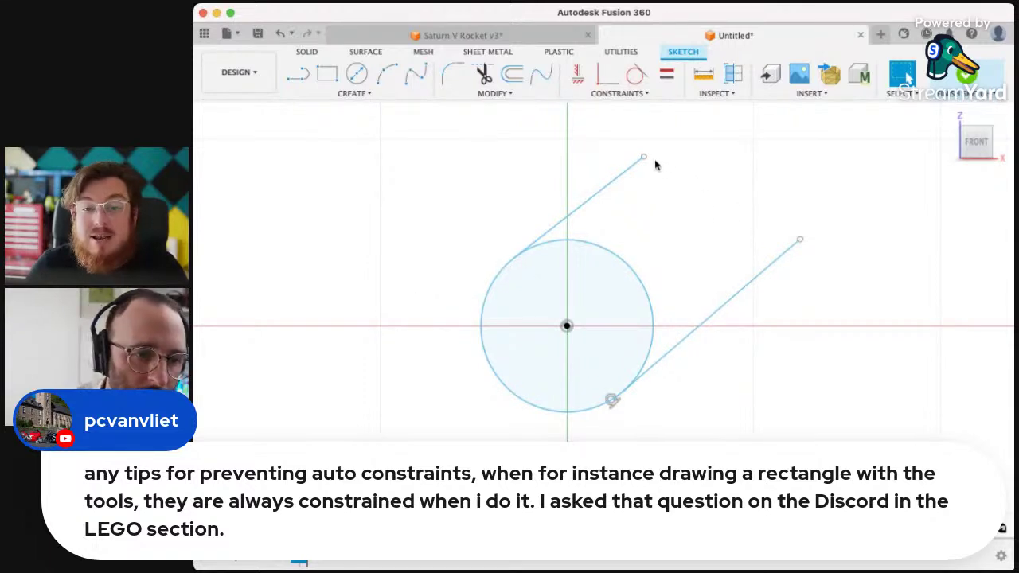
- Shift the upper tangent line's free end slightly left and down, and delete the circle with both lines
left_click_drag(641, 158, 600, 169)
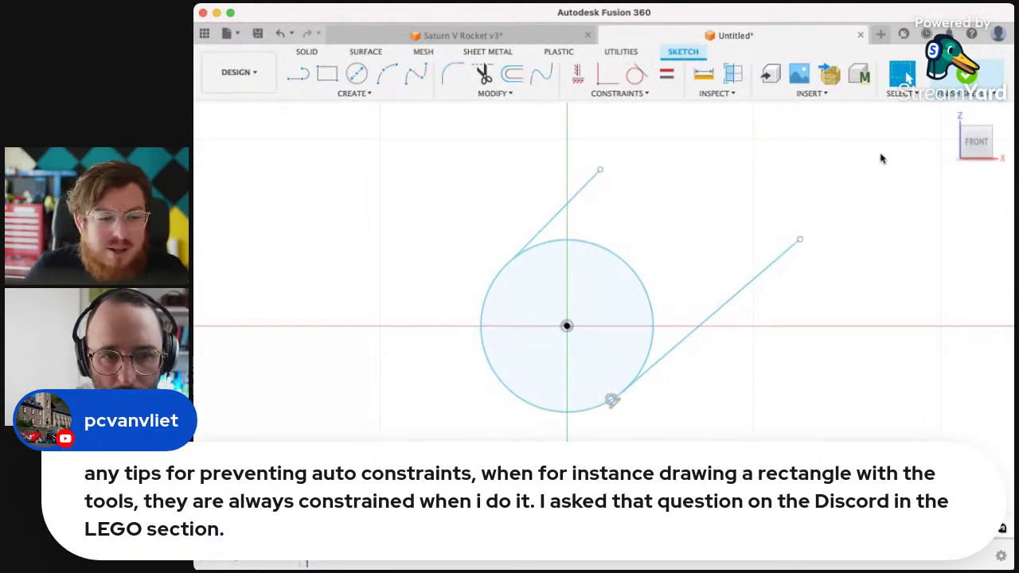
mouse_move(878, 157)
left_mouse_down()
mouse_move(537, 432)
mouse_move(463, 434)
left_mouse_up()
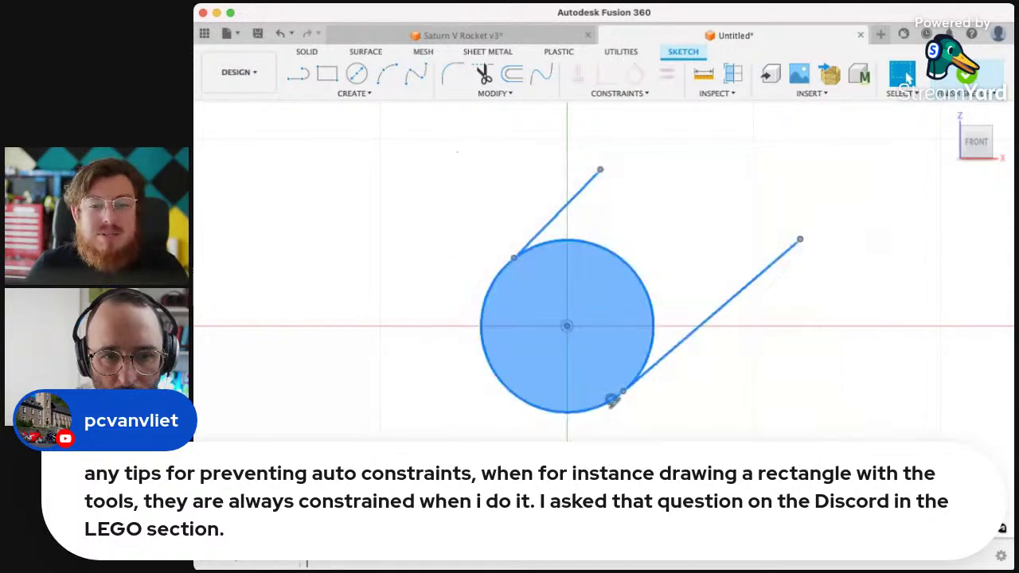
key("Delete")
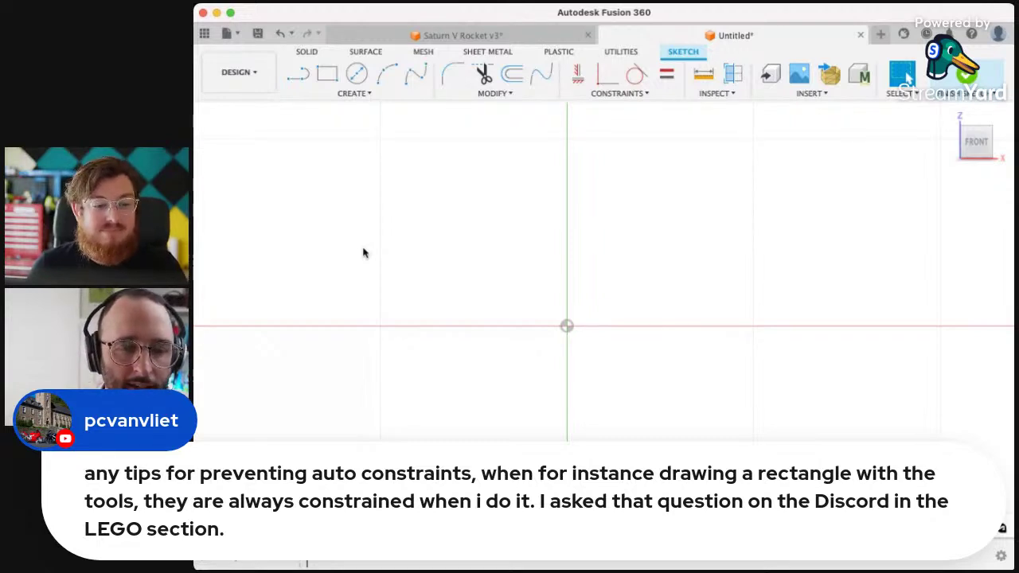
mouse_move(634, 302)
middle_mouse_down("shift")
mouse_move(683, 292)
mouse_move(598, 310)
mouse_move(614, 298)
middle_mouse_up("shift")
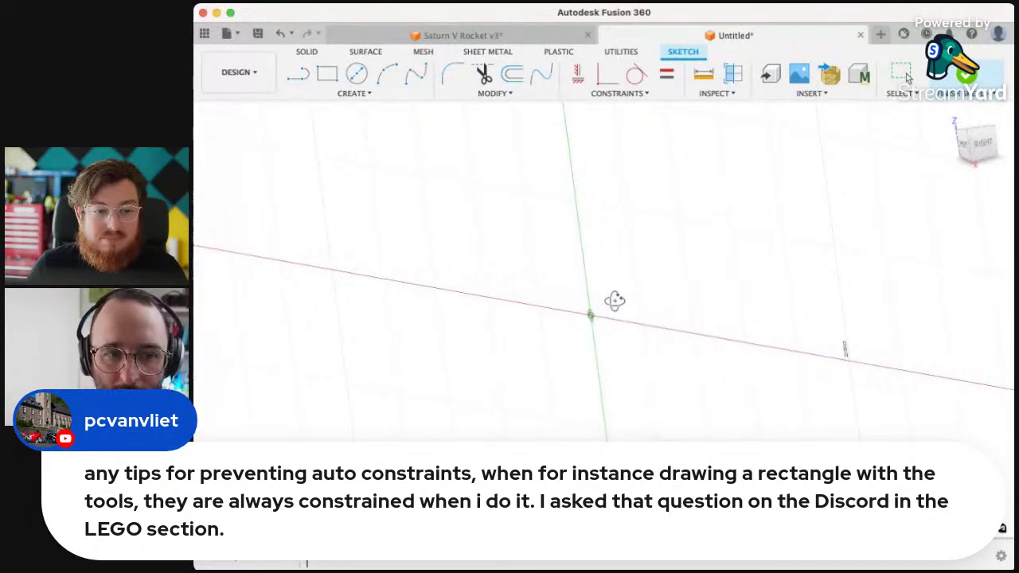
left_click(964, 145)
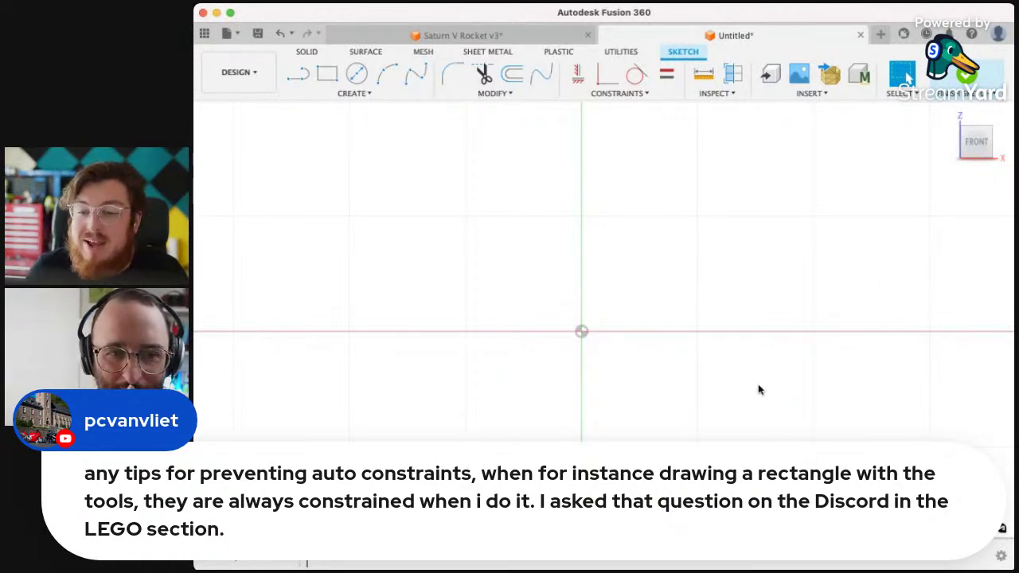
- Draw a circle centred on the origin and a line from its upper-left edge, tangent to it and rising to the right
left_click(357, 73)
left_click(581, 331)
left_click(663, 284)
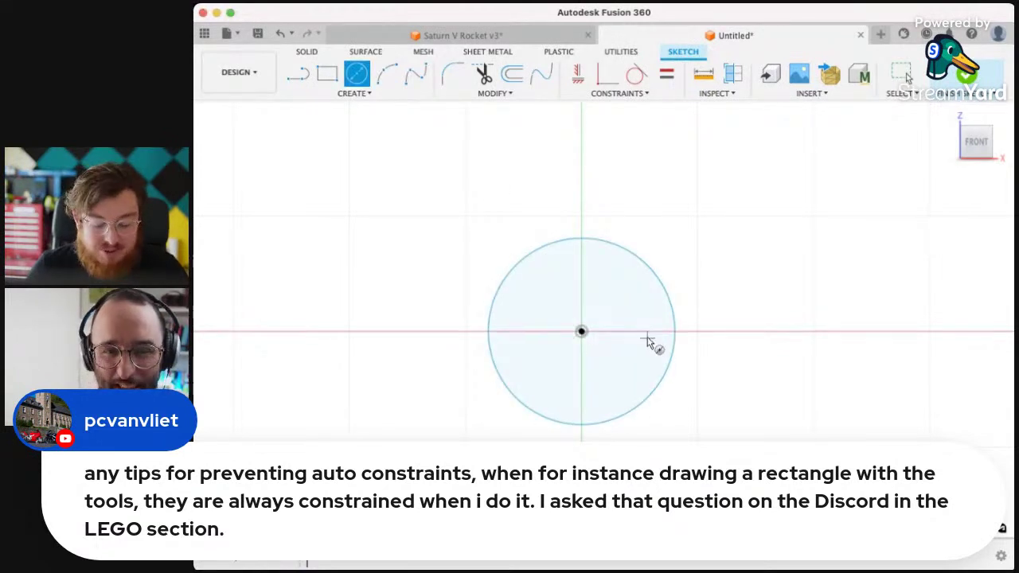
key("l")
left_click(527, 254)
left_click(673, 150)
key("Escape")
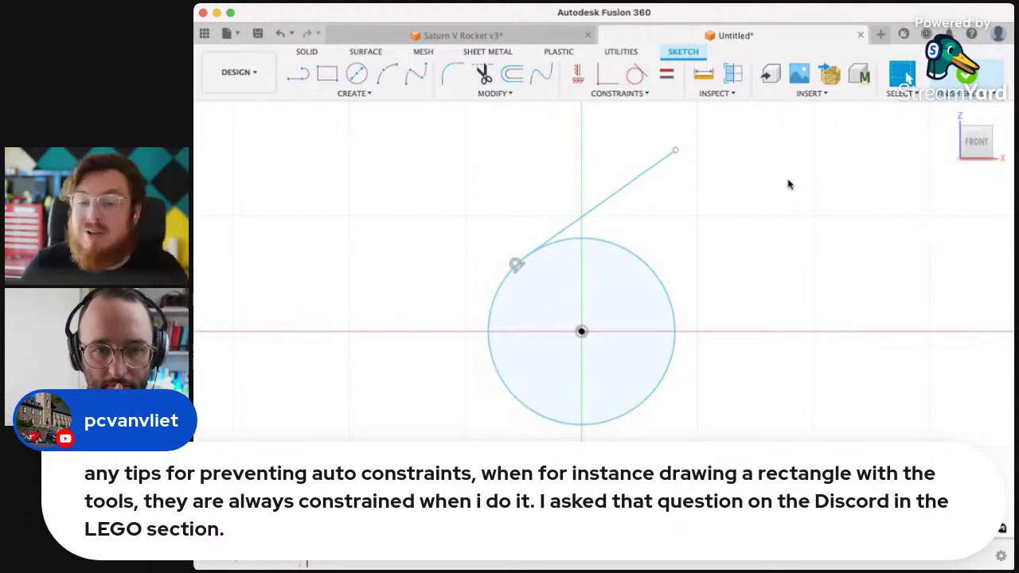
- Dimension the tangent line's length as 70
key("d")
double_click(599, 163)
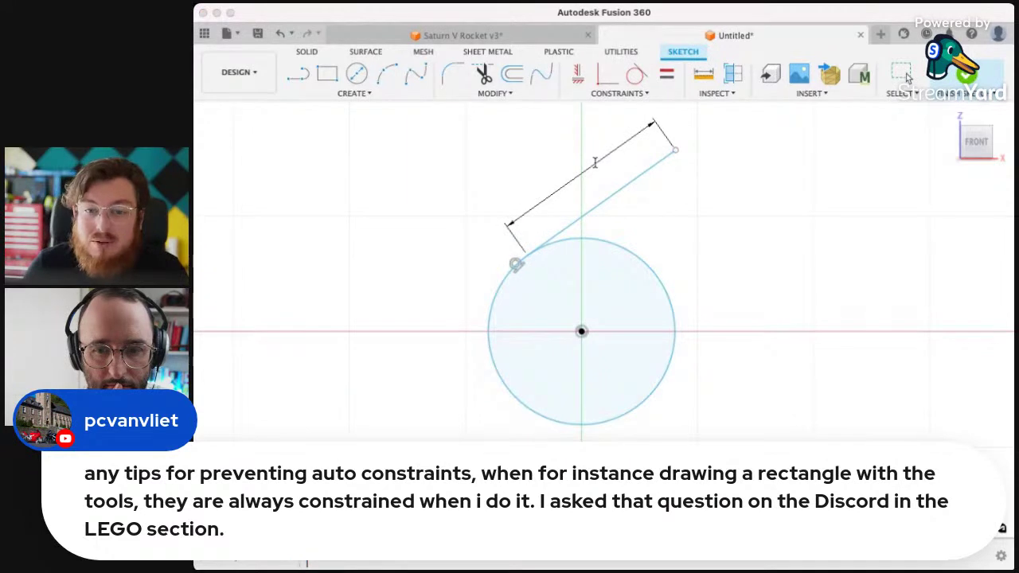
type("70")
key("Return")
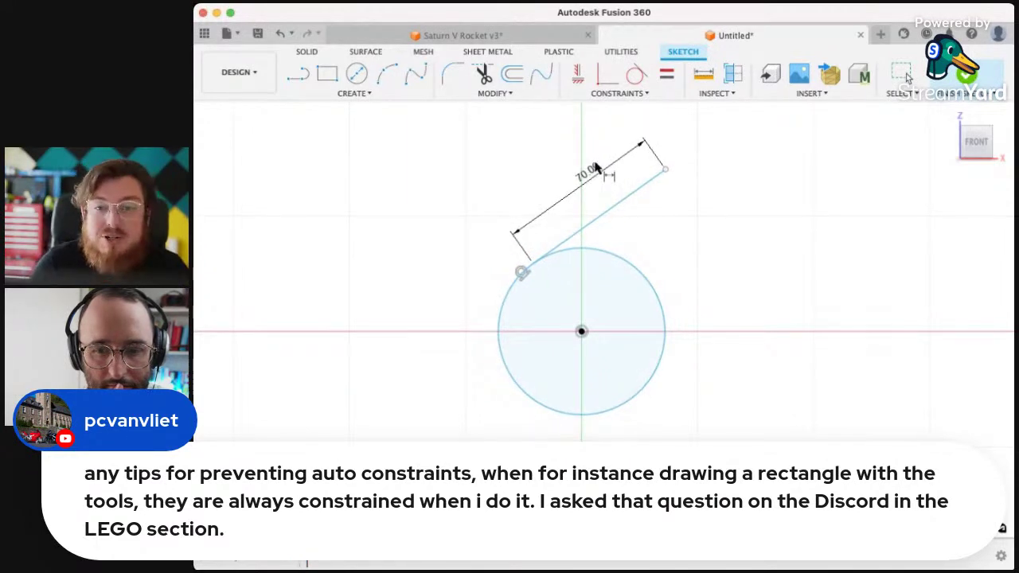
- Dimension the circle's diameter as 70
left_click(616, 260)
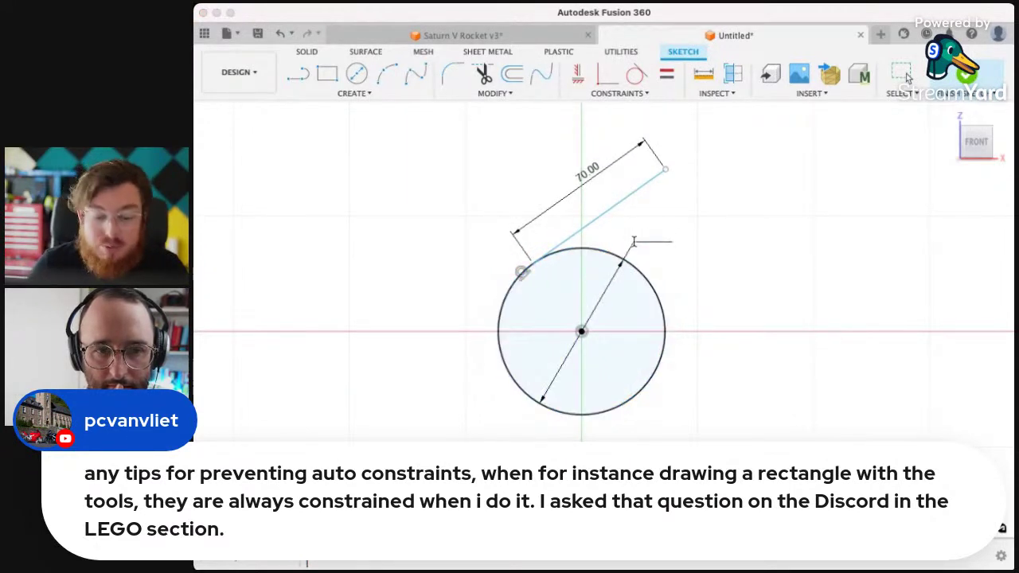
left_click(634, 242)
type("70")
key("Return")
key("Escape")
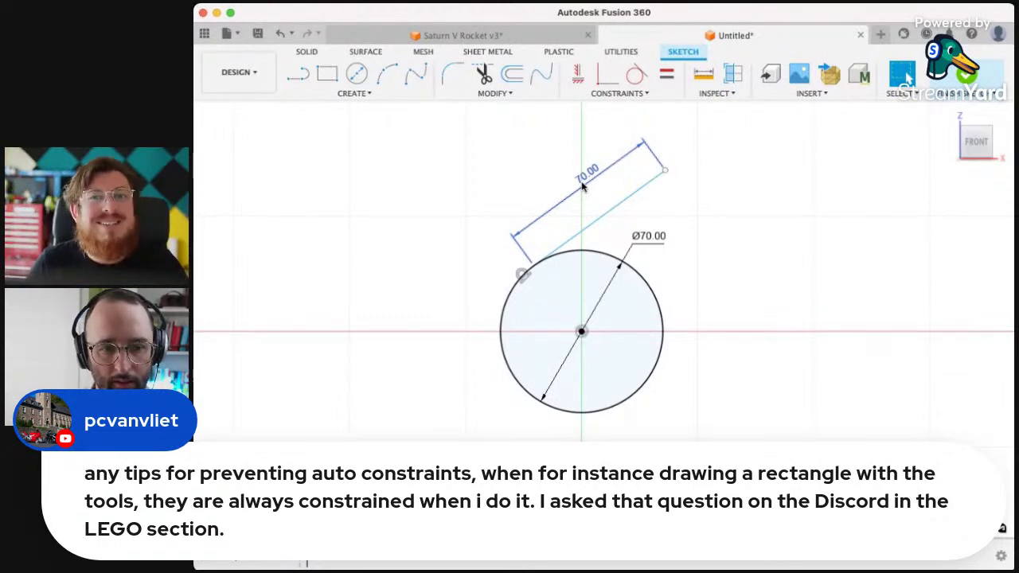
- Delete the dimensioned circle together with its tangent line
scroll(712, 207, "down", 5)
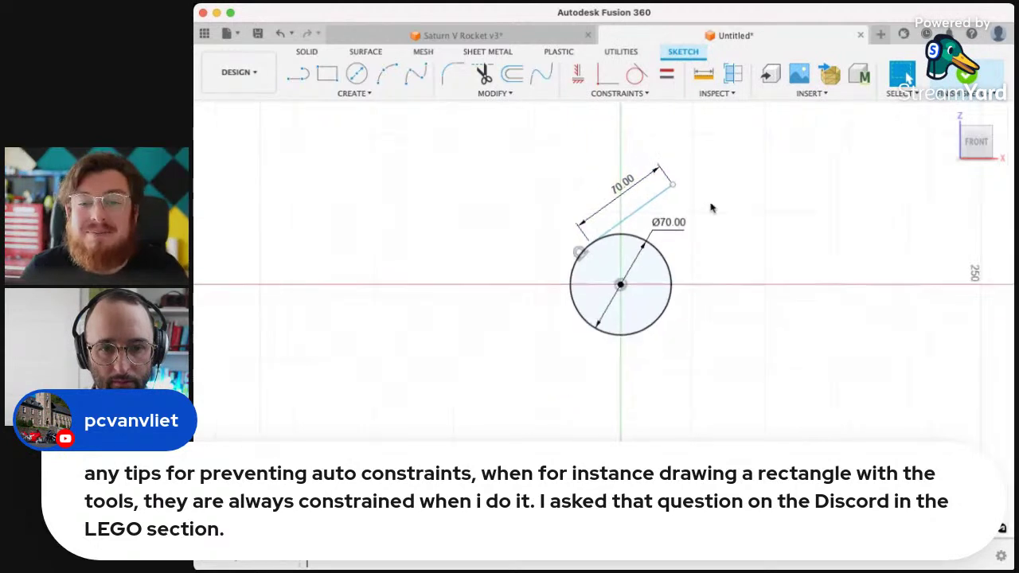
left_click_drag(716, 166, 445, 434)
key("Delete")
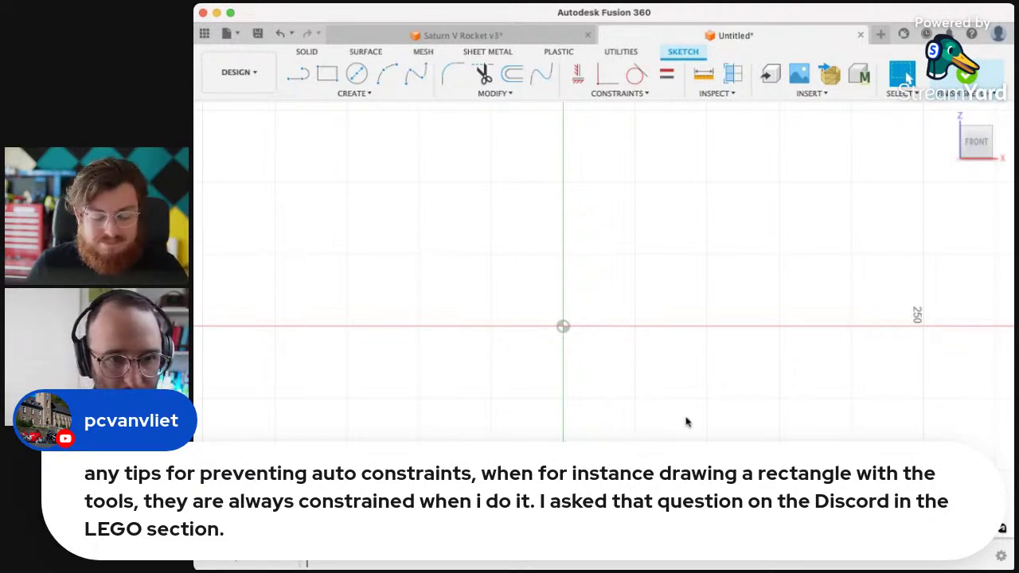
- Draw a horizontal line from the origin continuing into a tangent half-circle arc, and delete both
key("l")
left_click(563, 326)
mouse_move(698, 326)
left_mouse_down()
mouse_move(798, 207)
mouse_move(682, 162)
mouse_move(698, 172)
mouse_move(752, 297)
left_mouse_up()
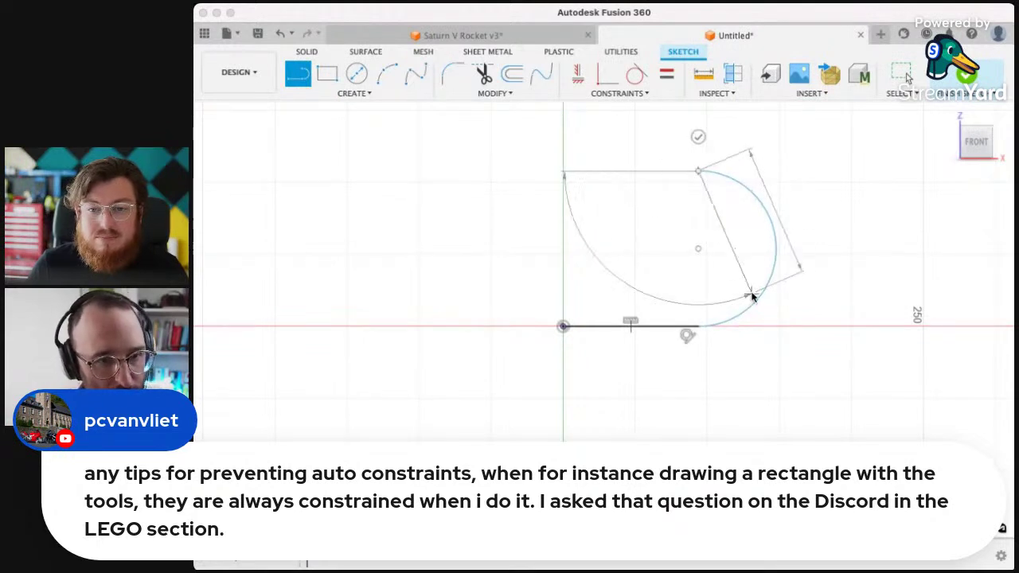
key("Escape")
left_click_drag(801, 151, 483, 359)
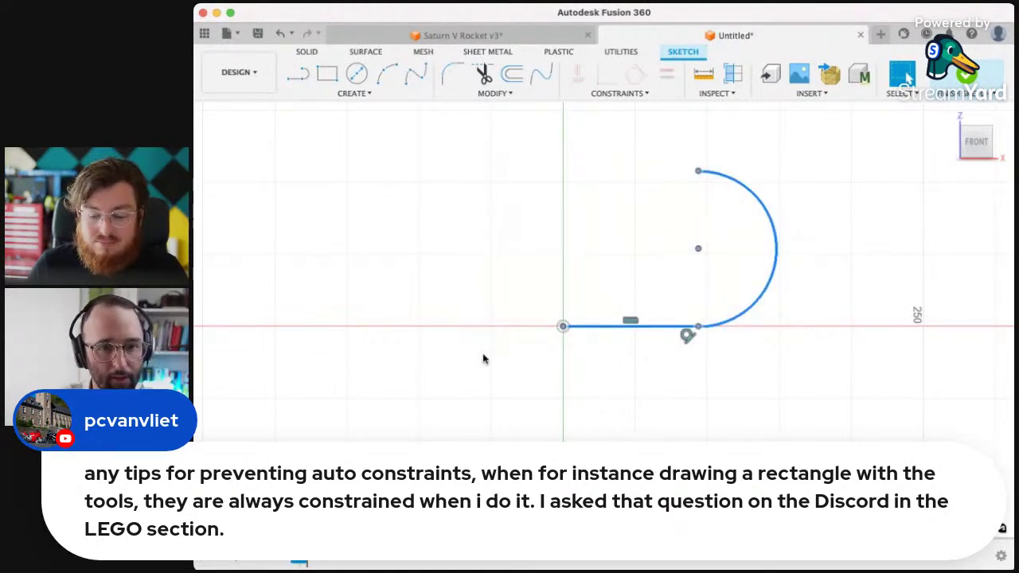
key("Delete")
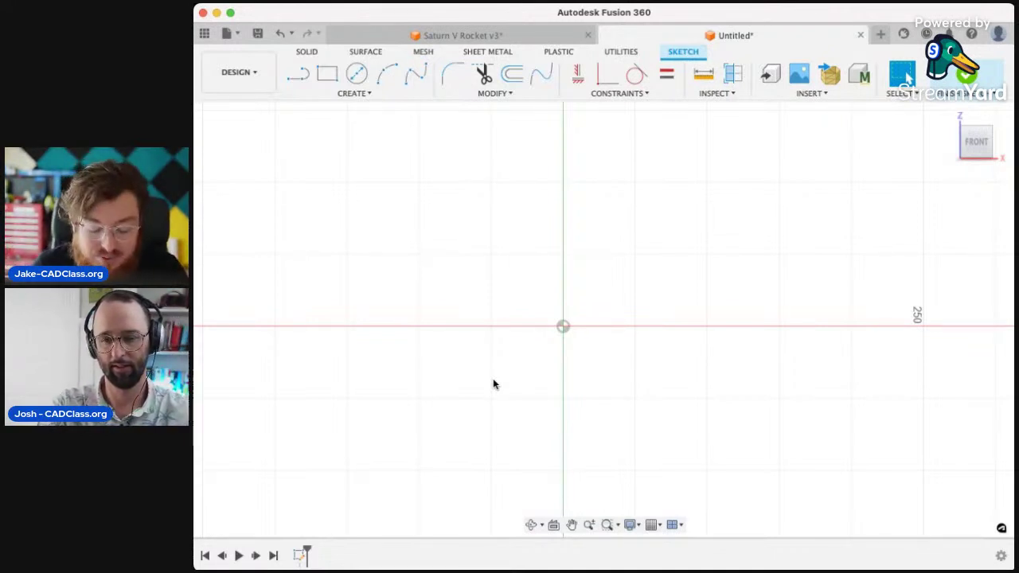
- Draw a chain with the Line tool: a horizontal line from the origin, a tangent arc at its end, and zigzag segments back to the left
key("l")
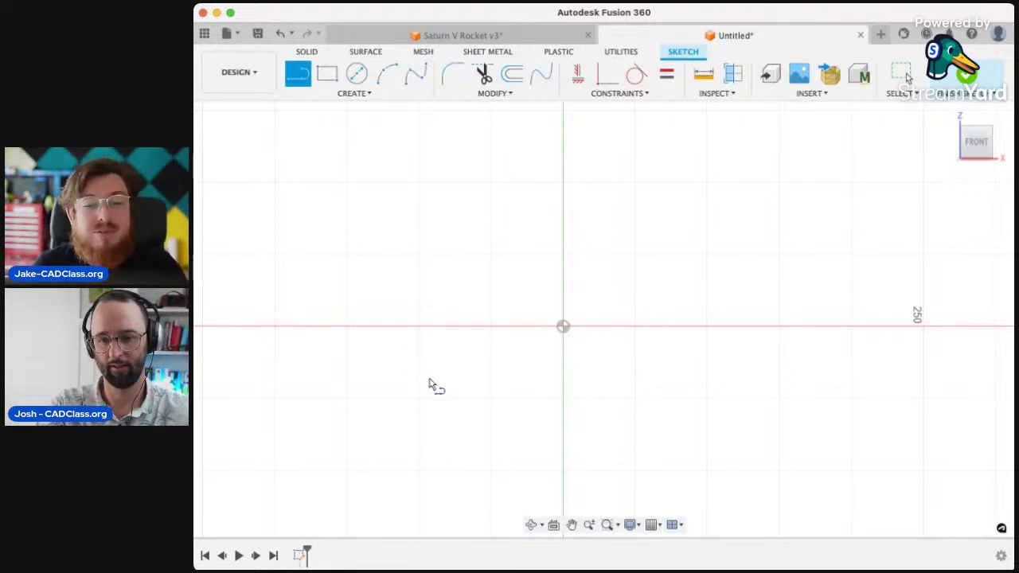
left_click(564, 327)
left_click(806, 326)
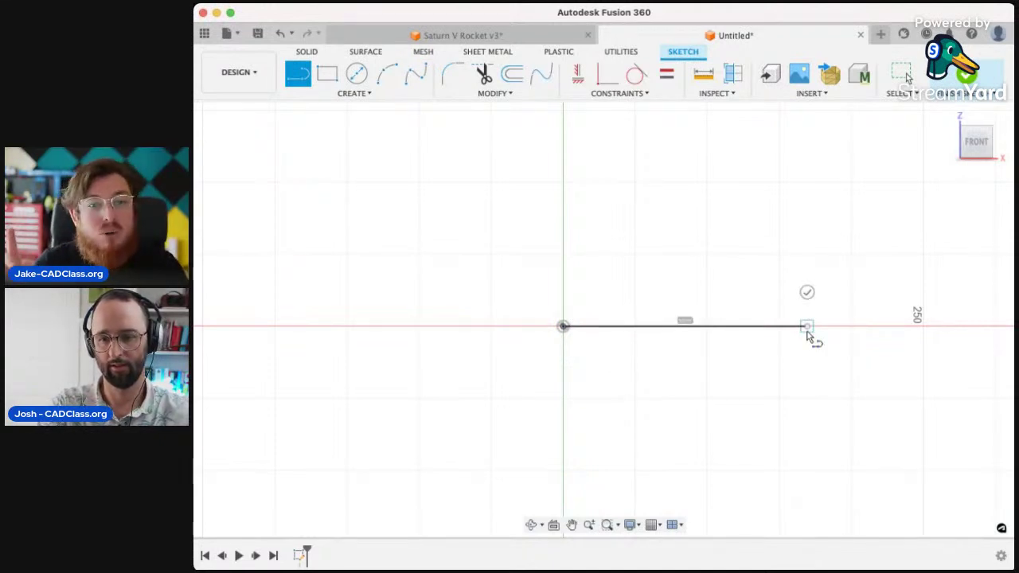
left_click_drag(808, 334, 778, 202)
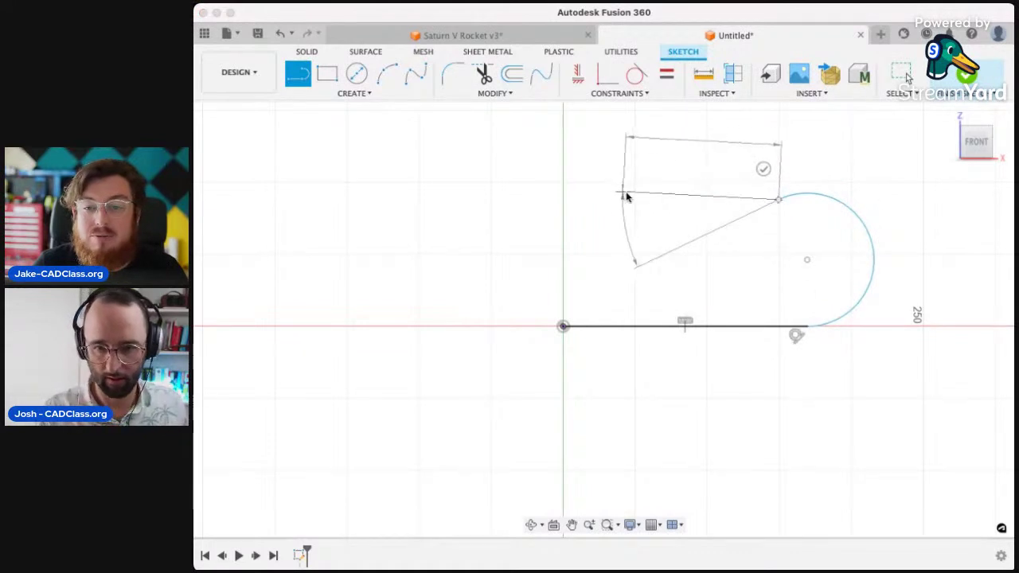
left_click(637, 244)
left_click_drag(637, 244, 645, 398)
key("Escape")
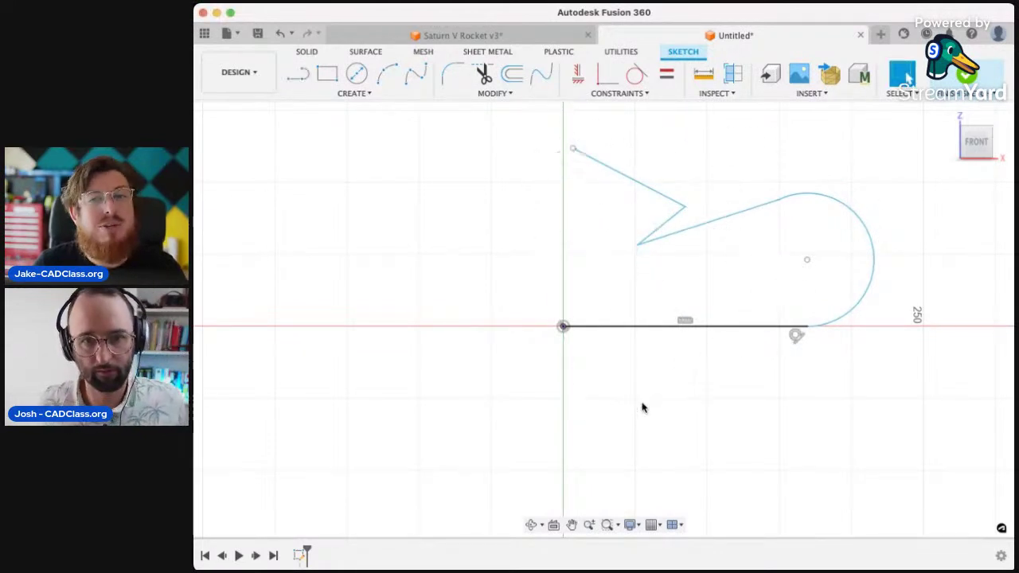
- Delete the whole chain of lines and the arc from the sketch
scroll(791, 377, "down", 3)
mouse_move(658, 274)
left_mouse_down()
mouse_move(674, 257)
mouse_move(657, 283)
left_mouse_up()
left_click_drag(822, 470, 821, 470)
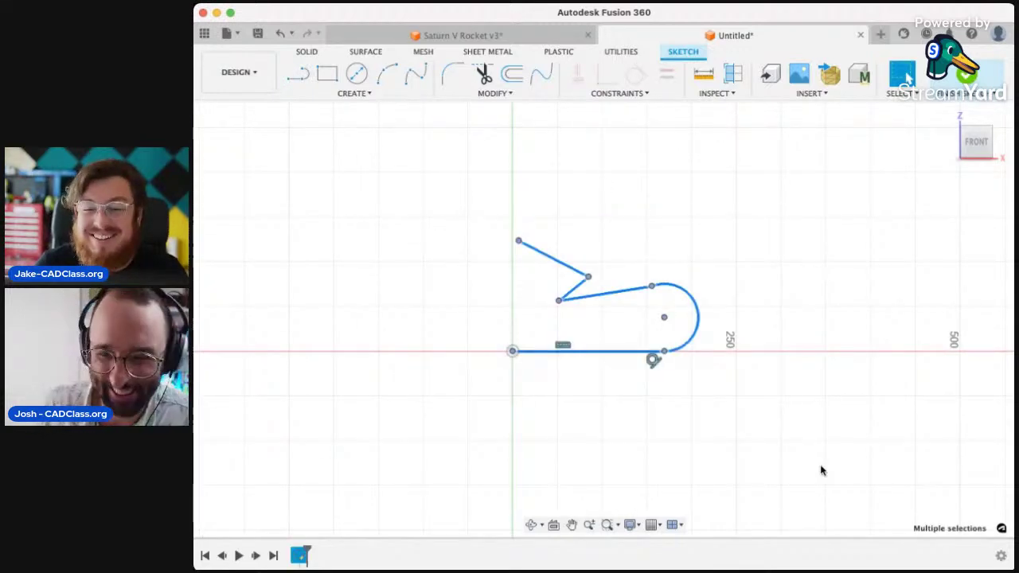
key("Delete")
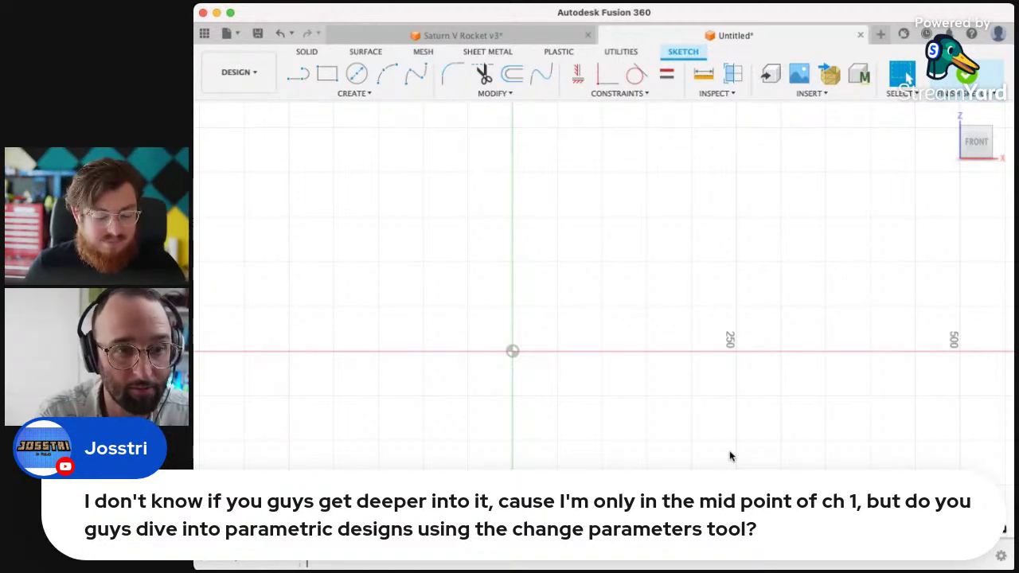
middle_click_drag(637, 314, 513, 379)
key("r")
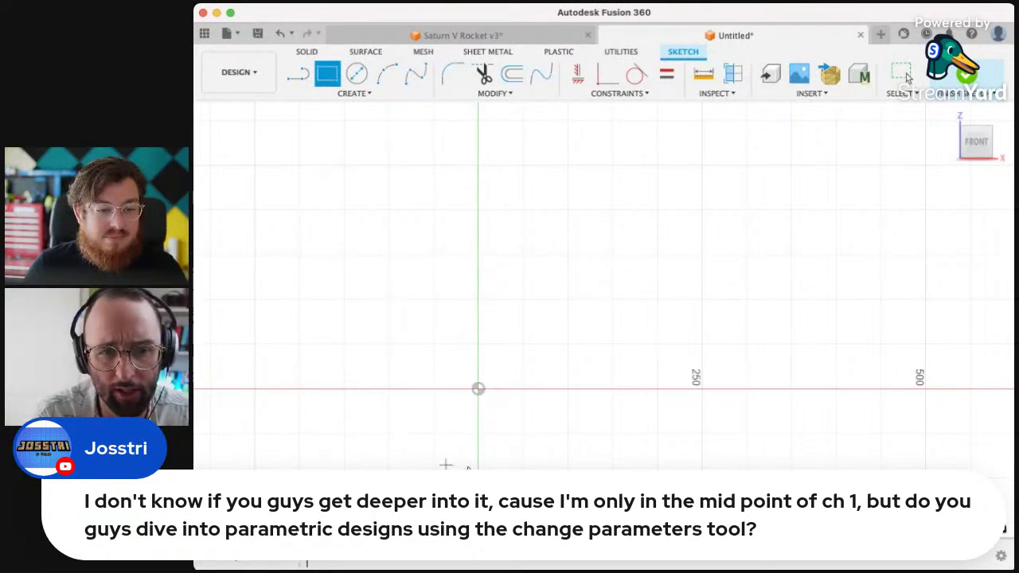
key("Escape")
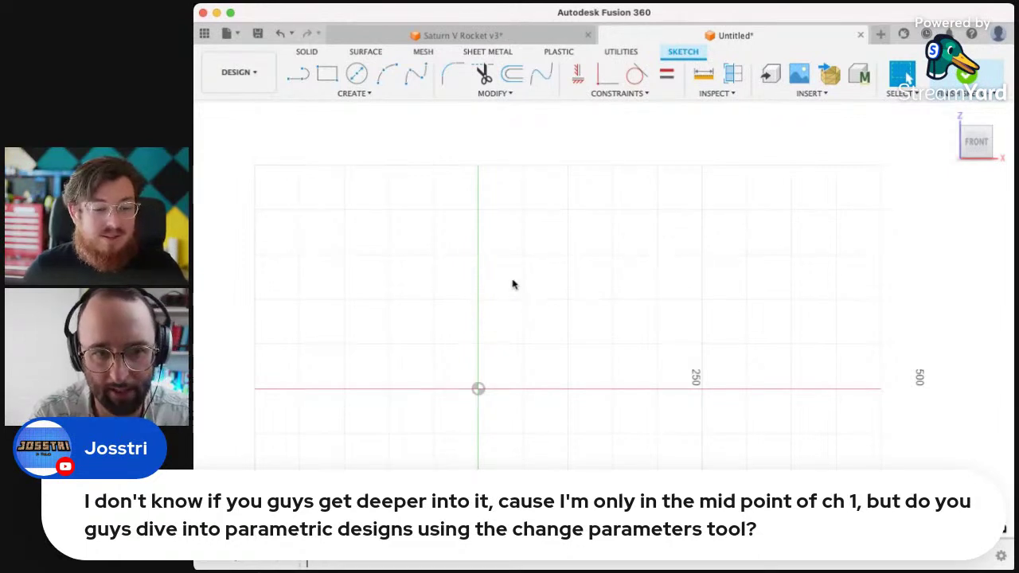
- Draw a nearly square two-point rectangle about 130 mm wide, above and to the right of the origin
mouse_move(570, 272)
middle_mouse_down()
mouse_move(510, 300)
mouse_move(371, 327)
middle_mouse_up()
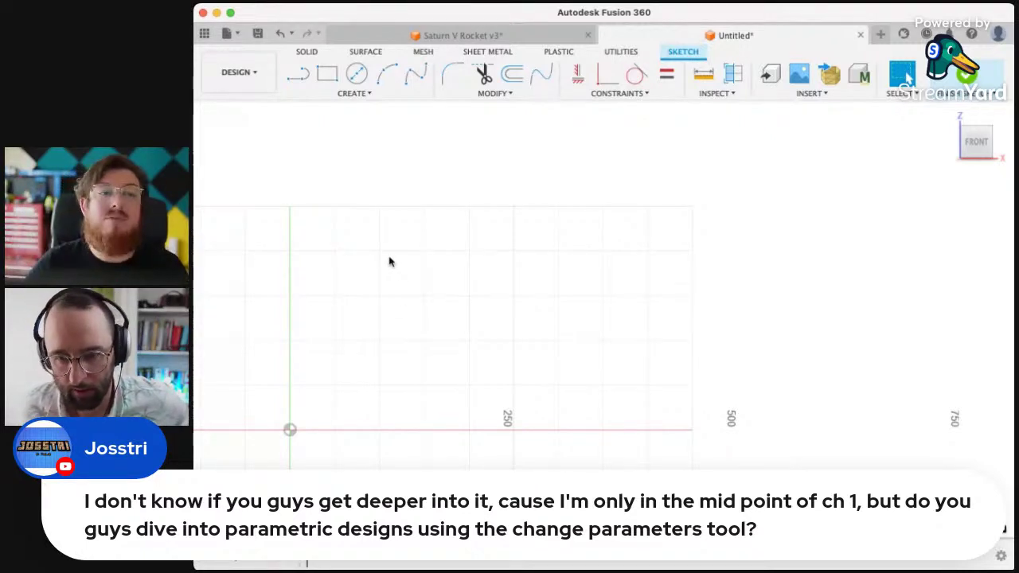
key("r")
left_click(335, 251)
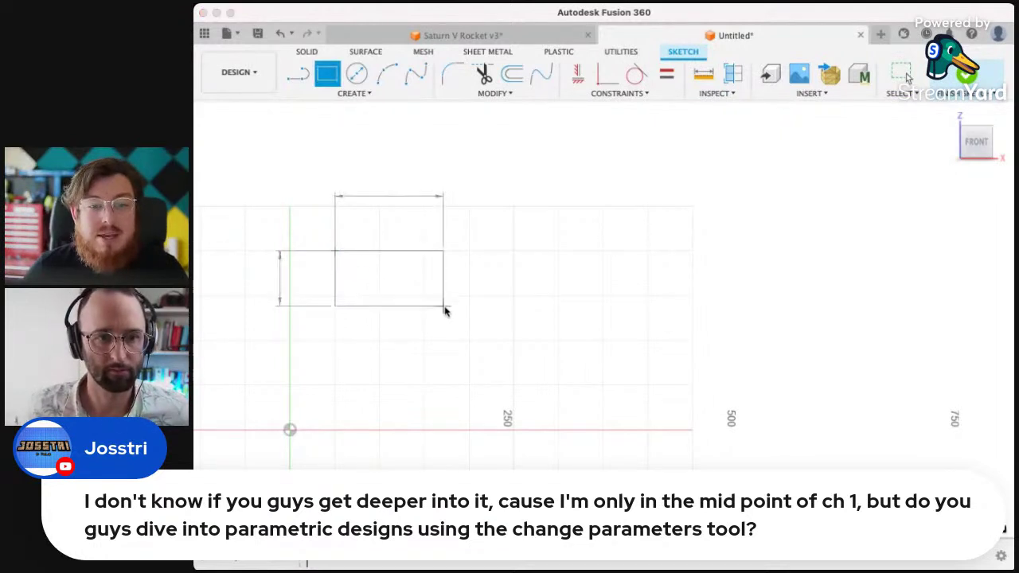
left_click(451, 366)
key("Escape")
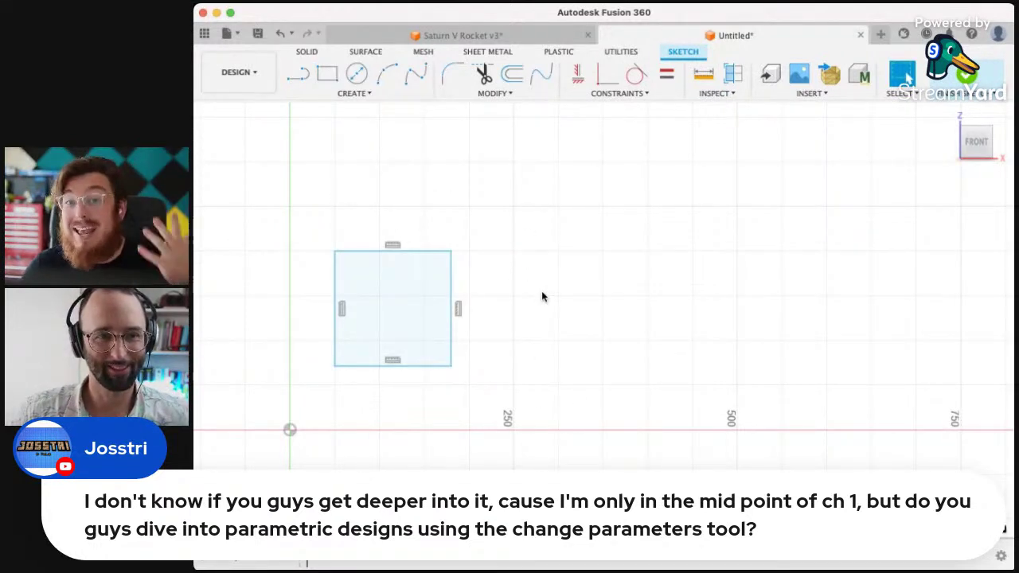
- Select the rectangle's upper and right-hand edges in turn to read their lengths
left_click(424, 252)
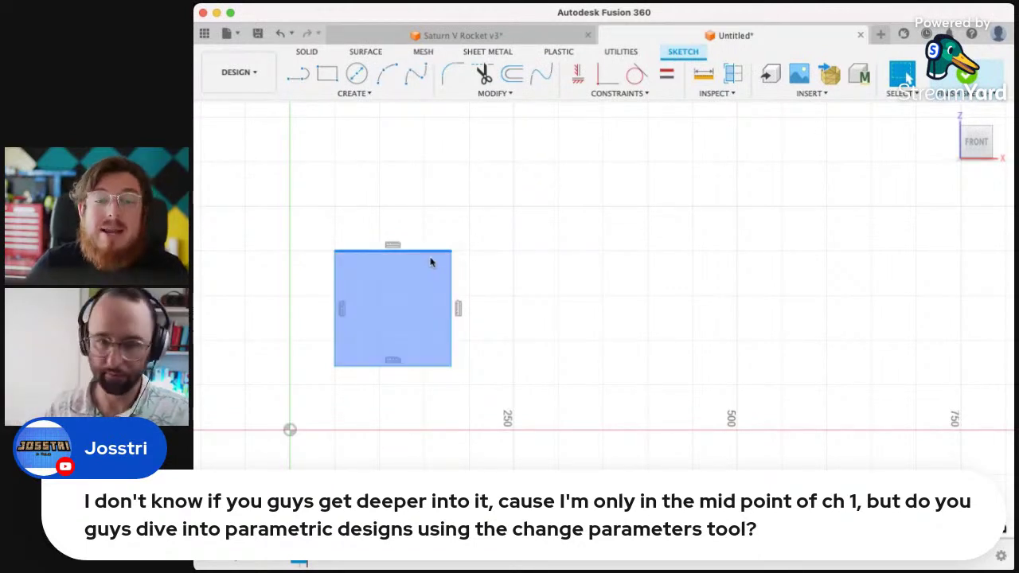
left_click(452, 269)
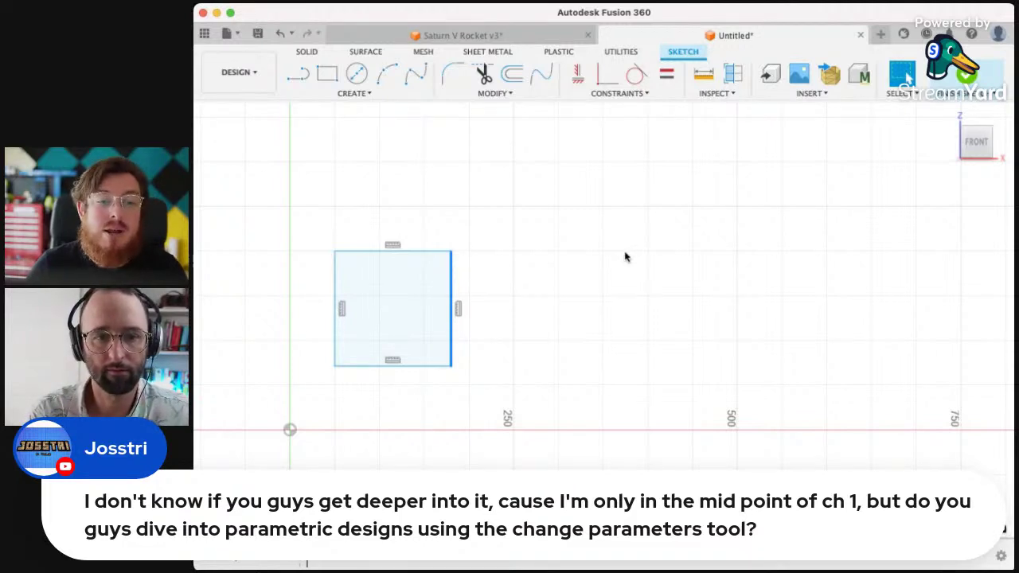
left_click(425, 252)
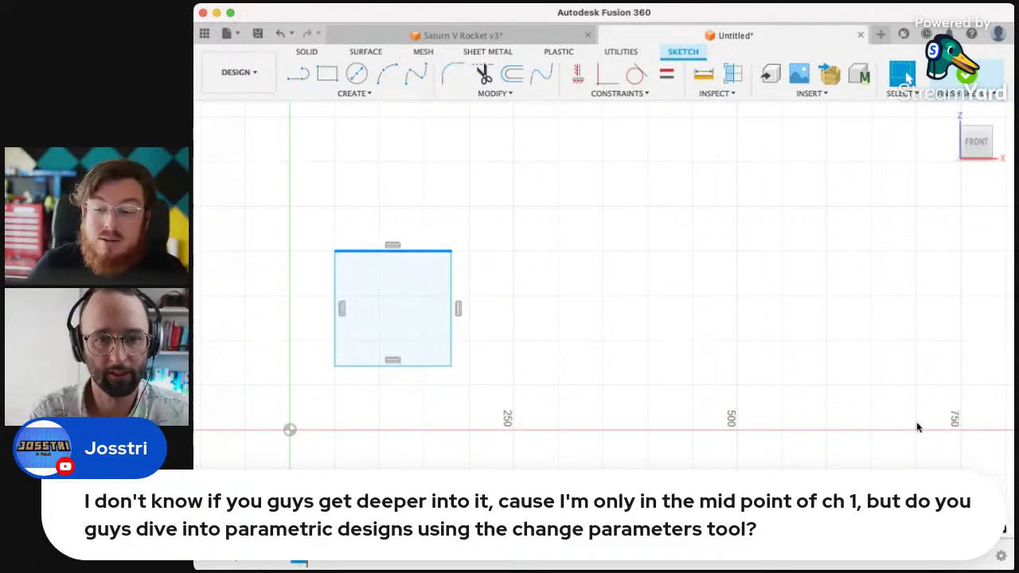
left_click(453, 266)
key("Escape")
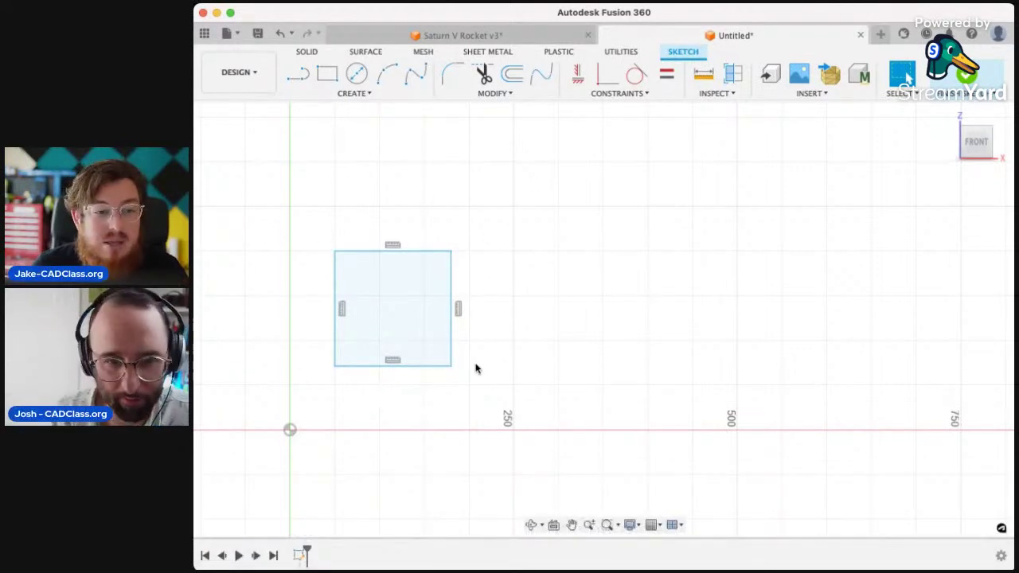
left_click(422, 252)
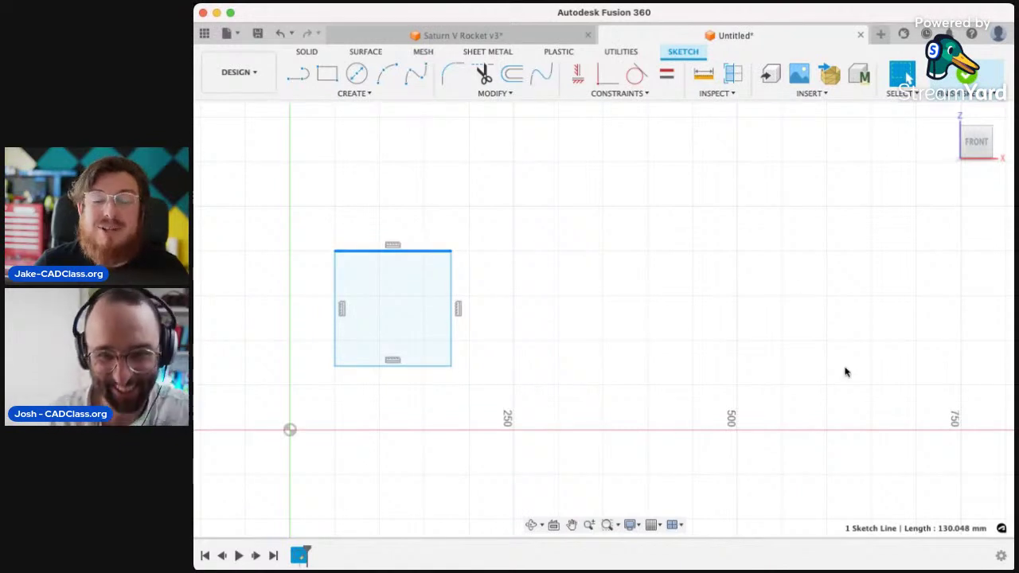
- Draw a circle about 126 mm in diameter above and to the right of the rectangle
key("c")
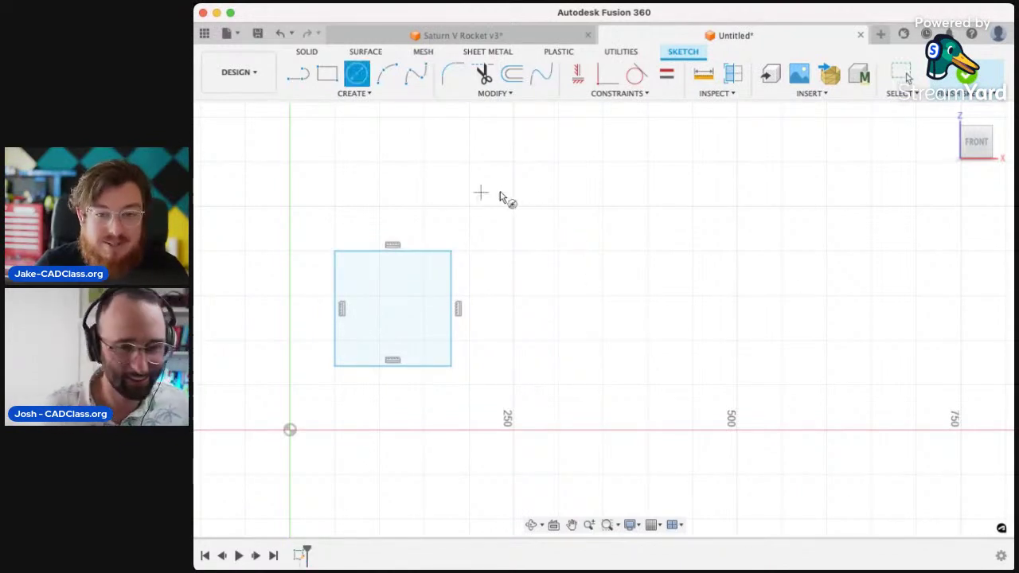
left_click(518, 192)
left_click(575, 193)
key("Escape")
- Inspect the circle's diameter and profile area, and delete the circle
left_click(570, 172)
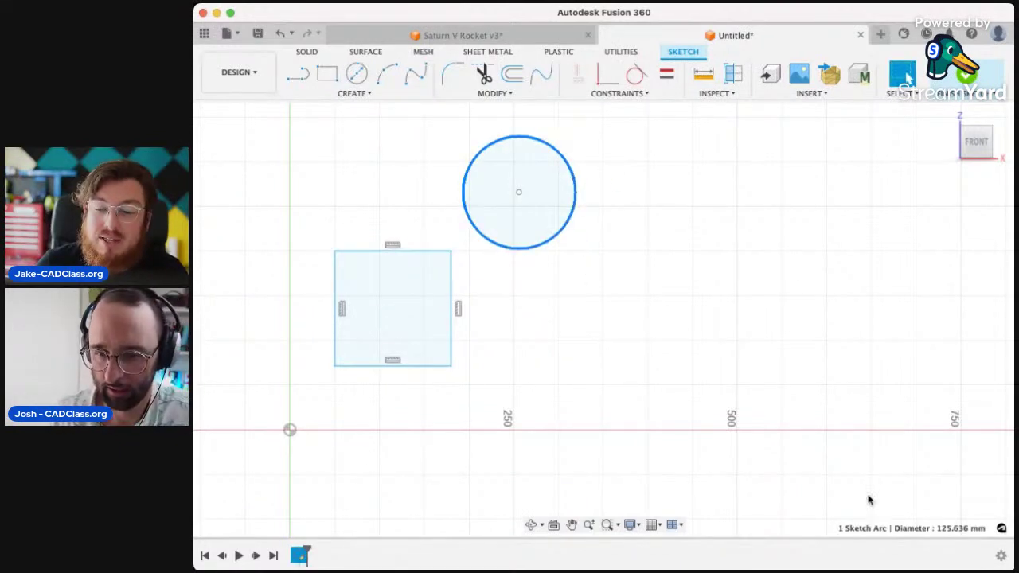
left_click(532, 159)
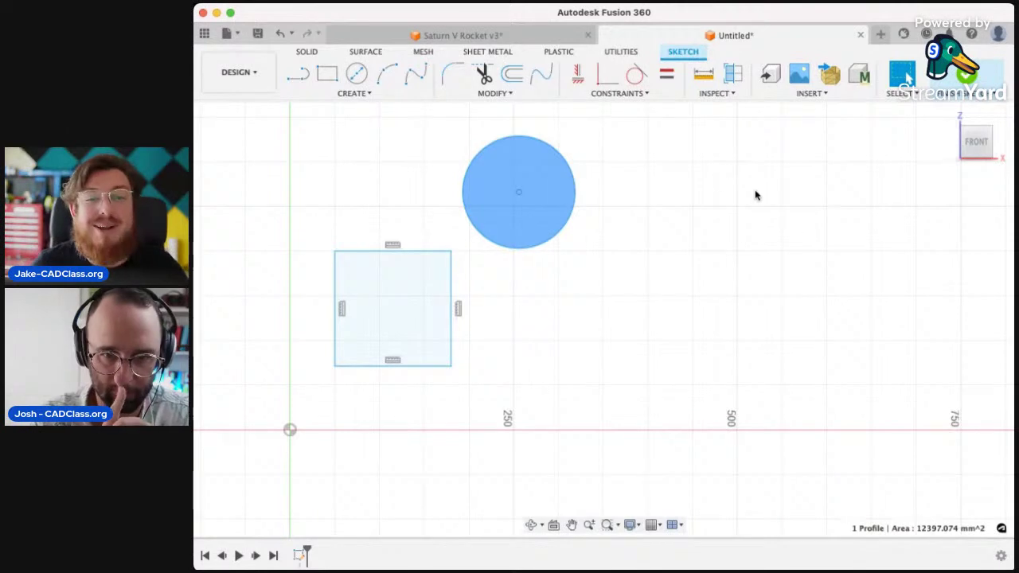
left_click(537, 142)
key("Delete")
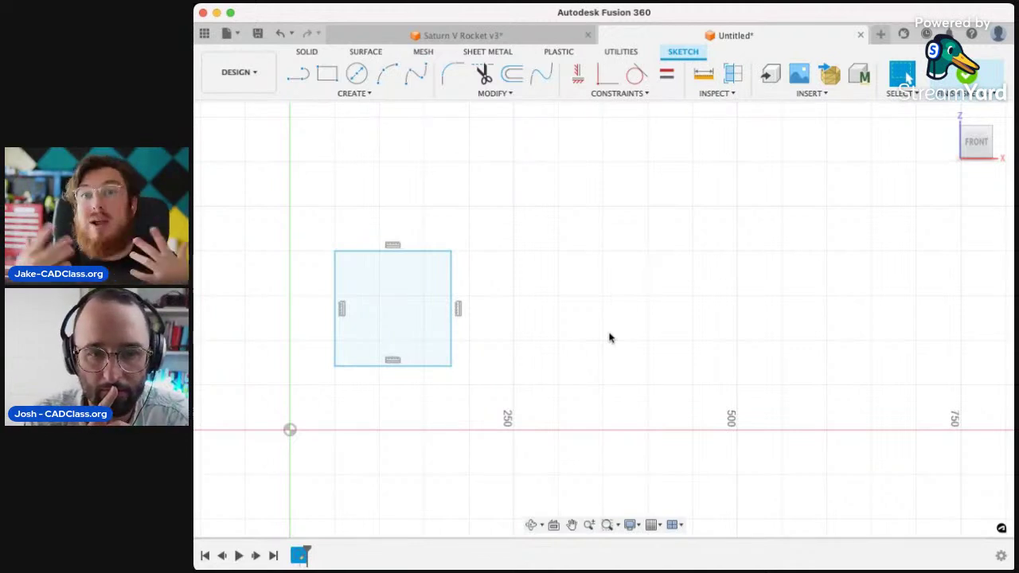
- Draw a second, wider rectangle to the right of the first, with its upper edge at about the same height
middle_click_drag(605, 296, 569, 298)
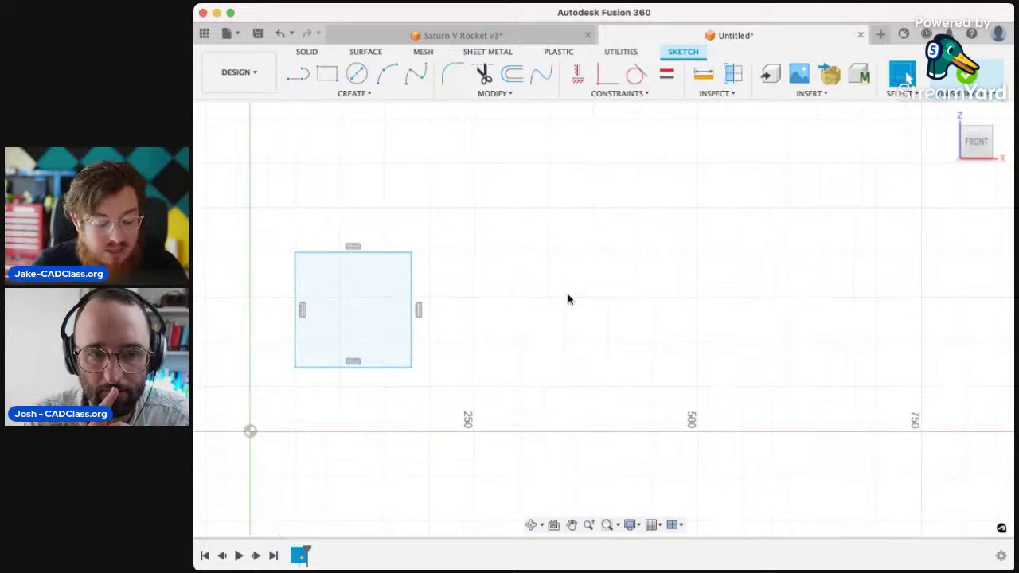
key("r")
left_click(517, 253)
left_click(677, 371)
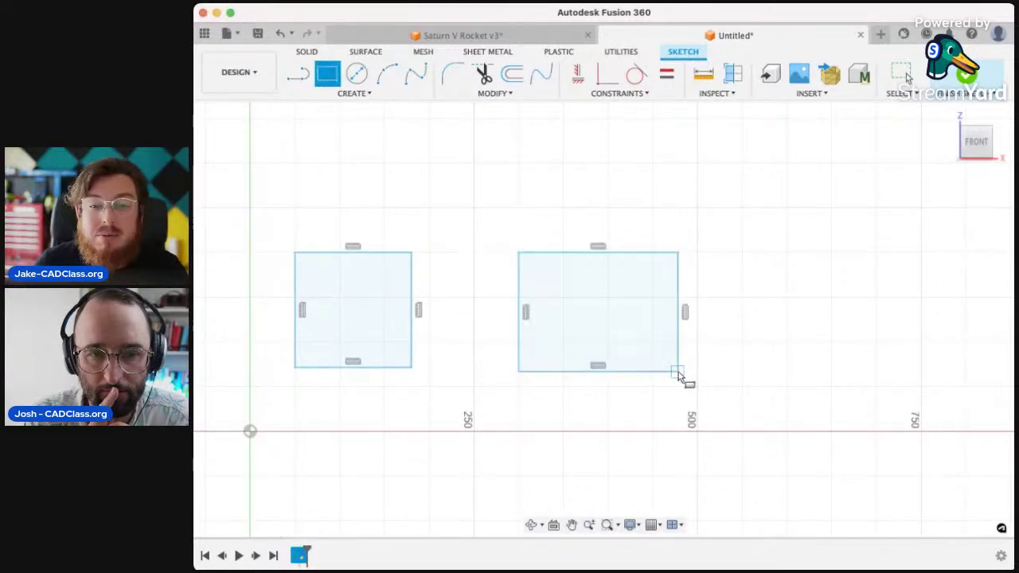
key("Escape")
- Dimension the second rectangle 175 mm wide and 125 mm high, and move the height dimension slightly farther out
left_click(624, 253)
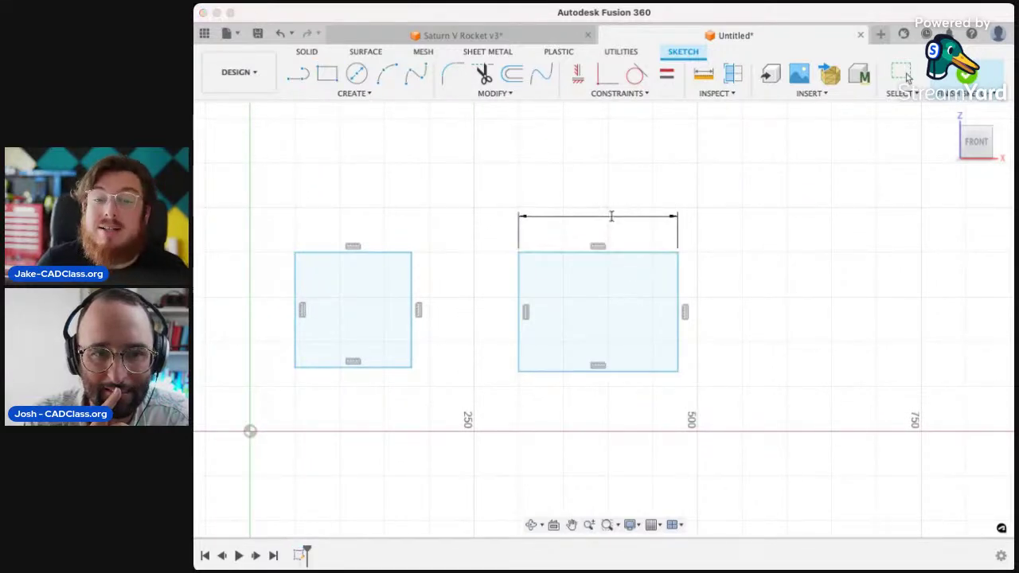
left_click(611, 216)
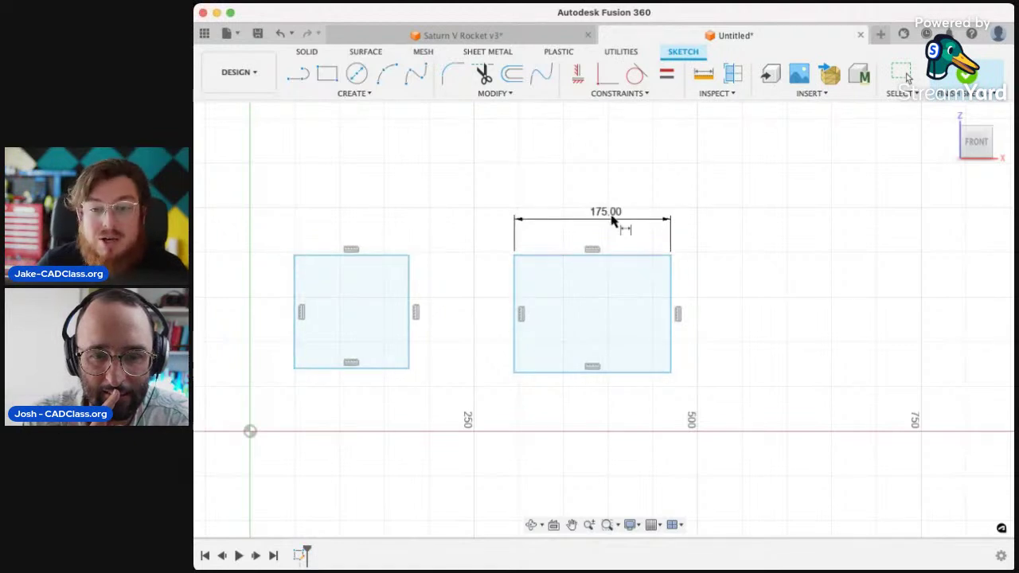
key("Return")
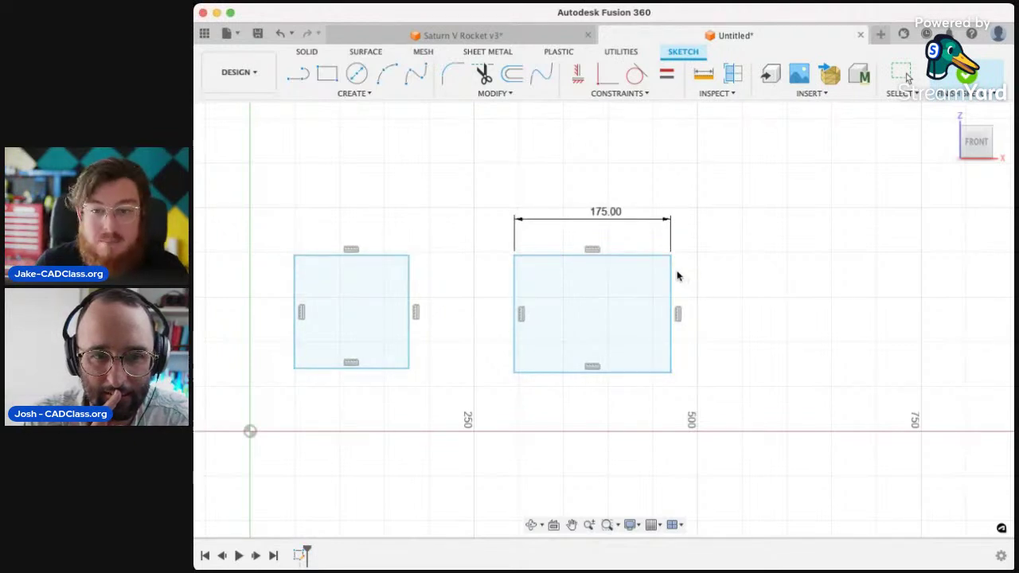
left_click(673, 283)
left_click(698, 287)
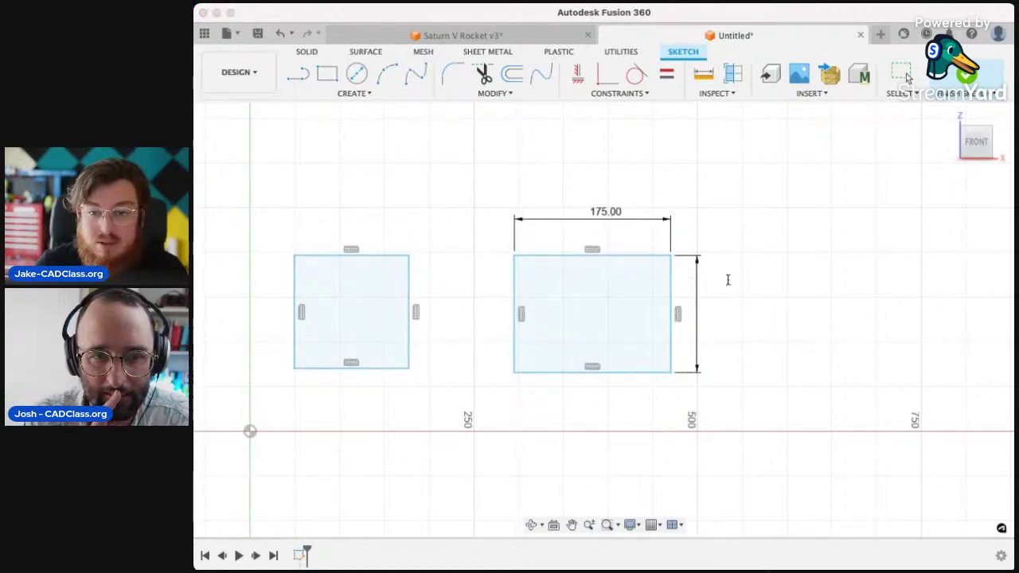
type("125")
key("Return")
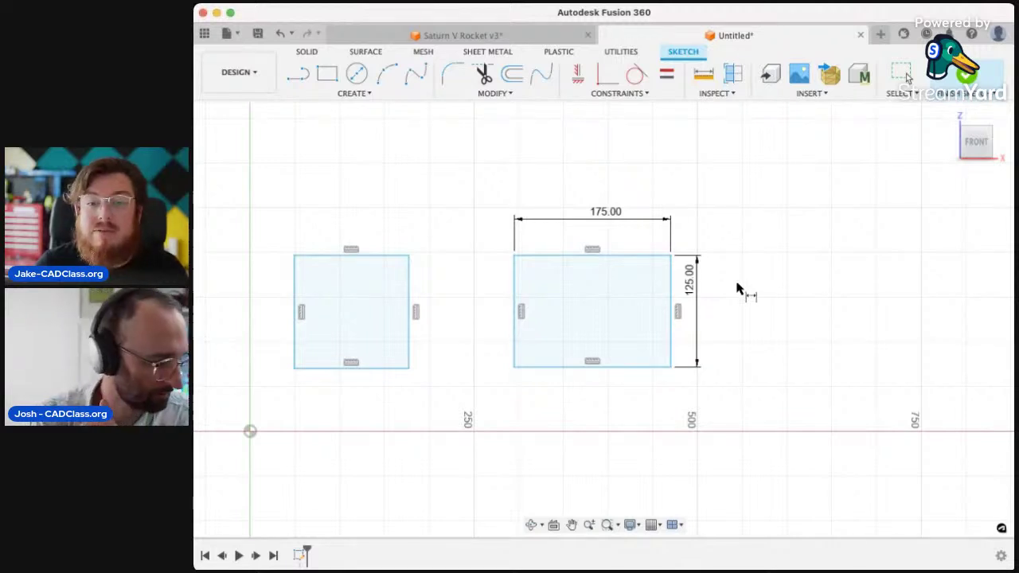
key("Escape")
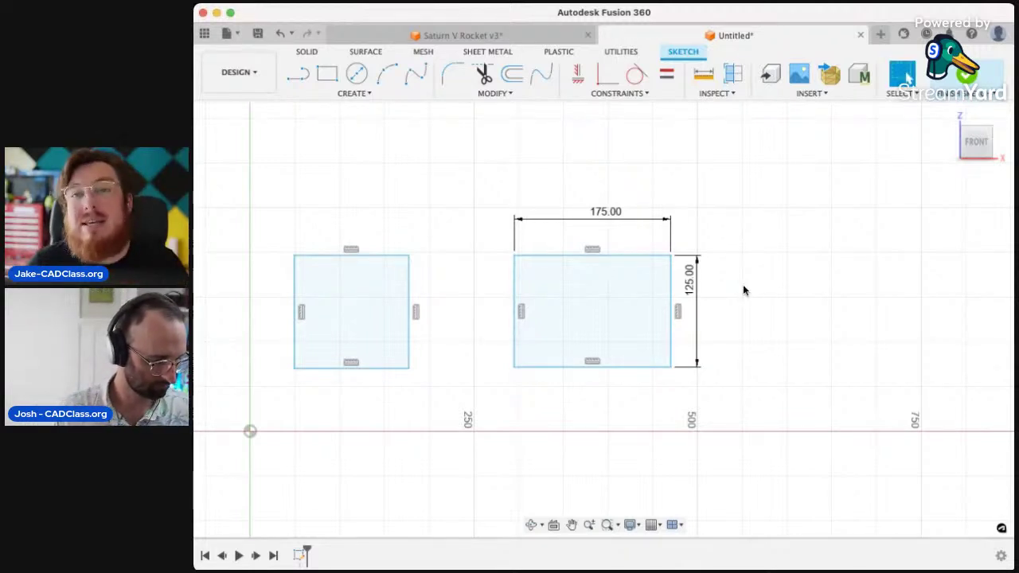
left_click_drag(690, 279, 699, 297)
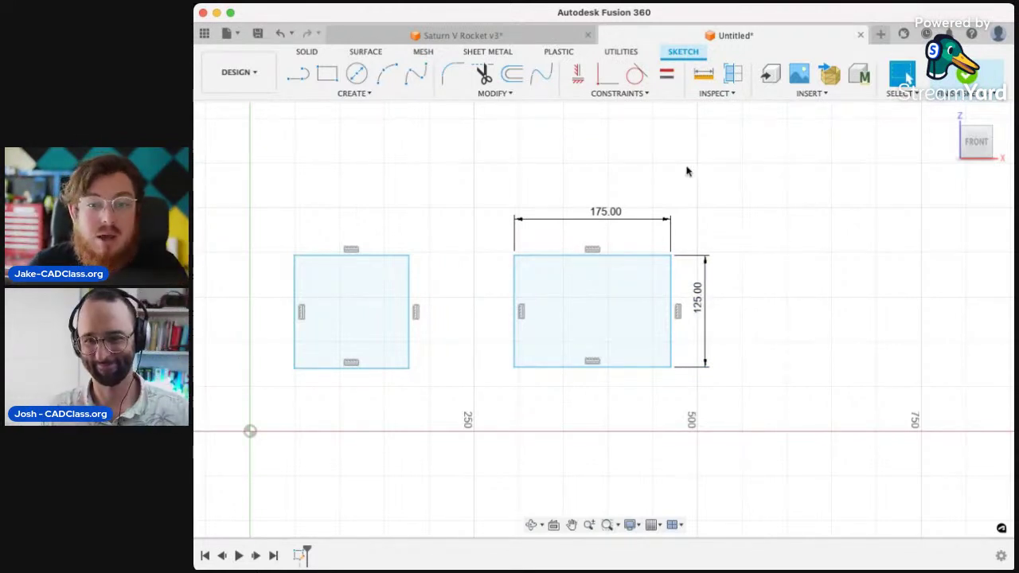
- Set the second rectangle's width dimension to 150 mm, and change it back to 175 mm
double_click(606, 212)
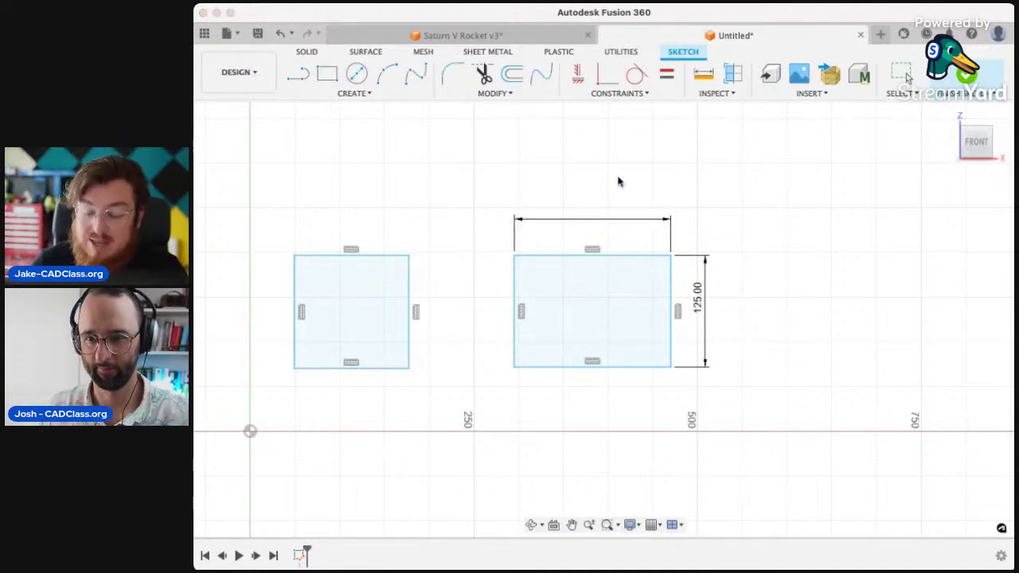
type("150")
key("Return")
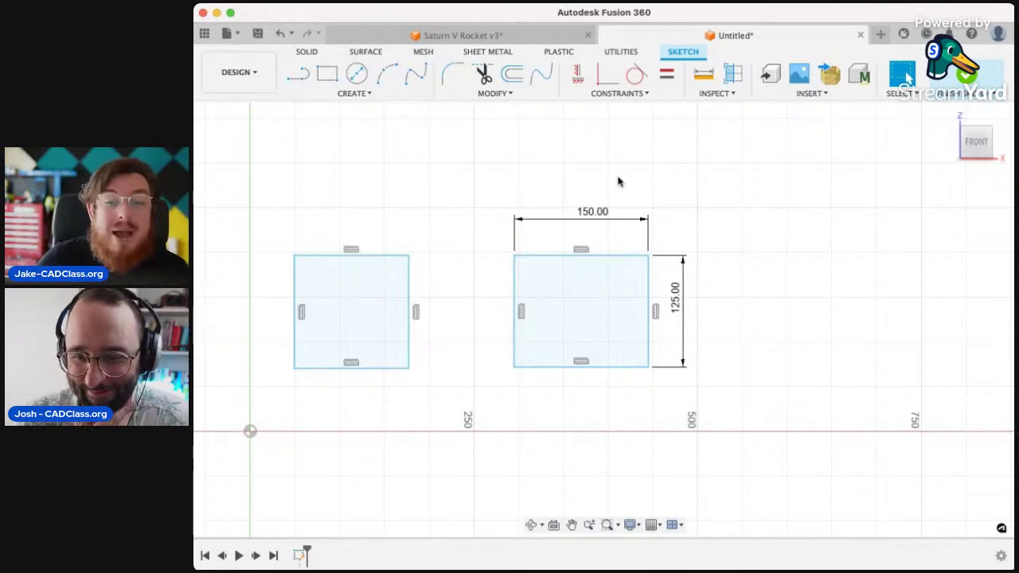
double_click(594, 212)
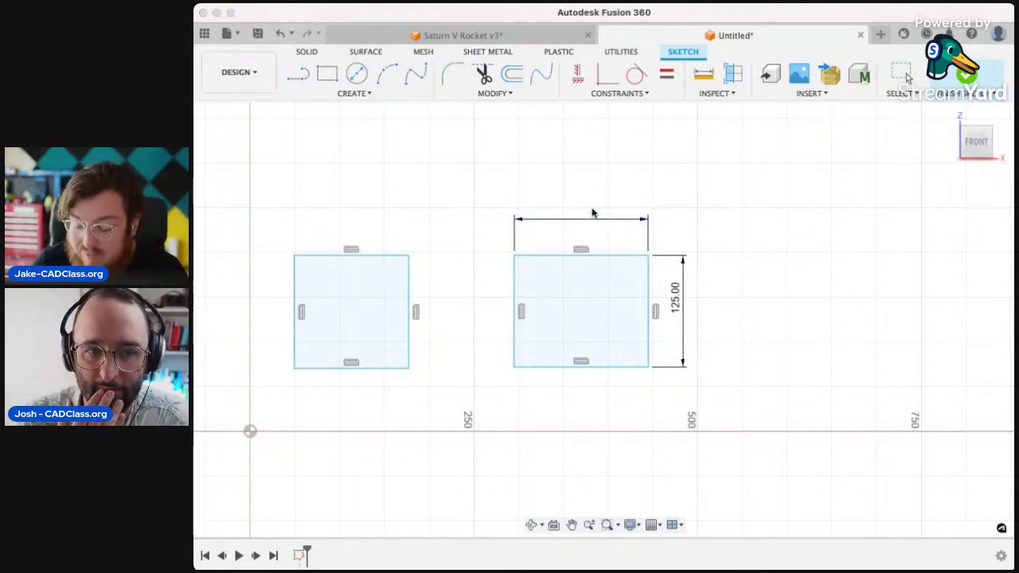
type("175")
key("Return")
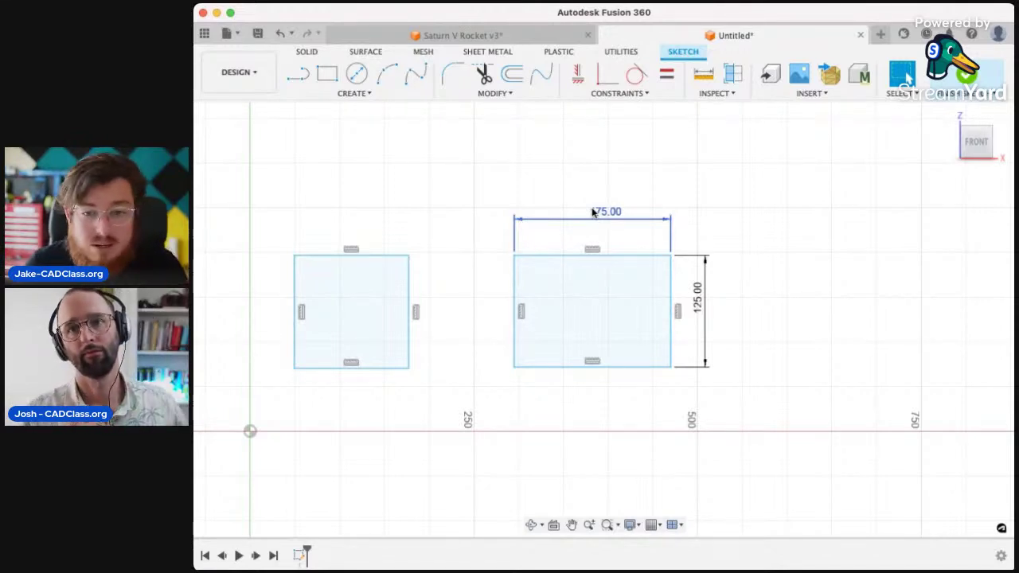
scroll(823, 311, "down", 2)
middle_click_drag(794, 327, 724, 330)
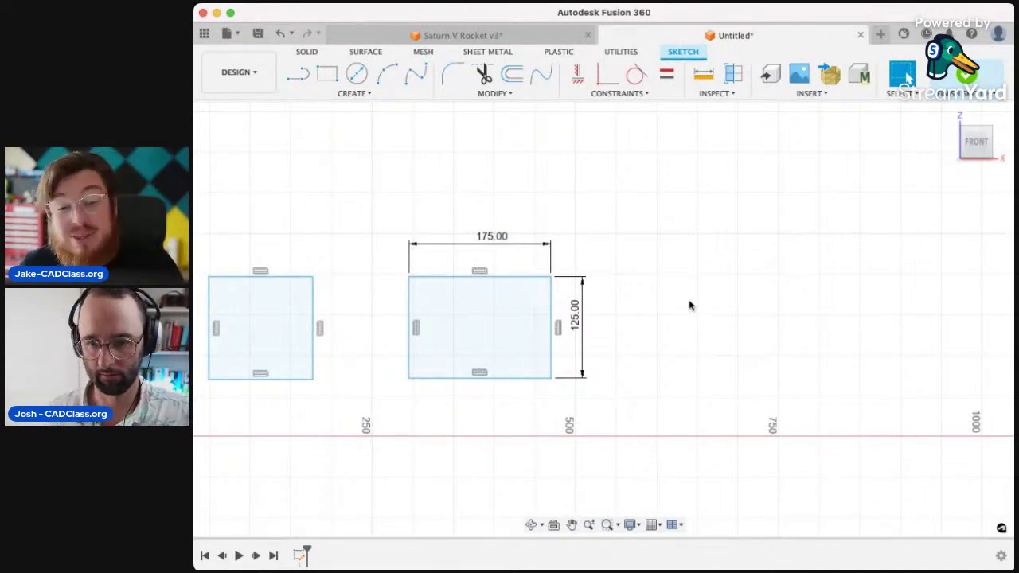
scroll(689, 305, "left", 3)
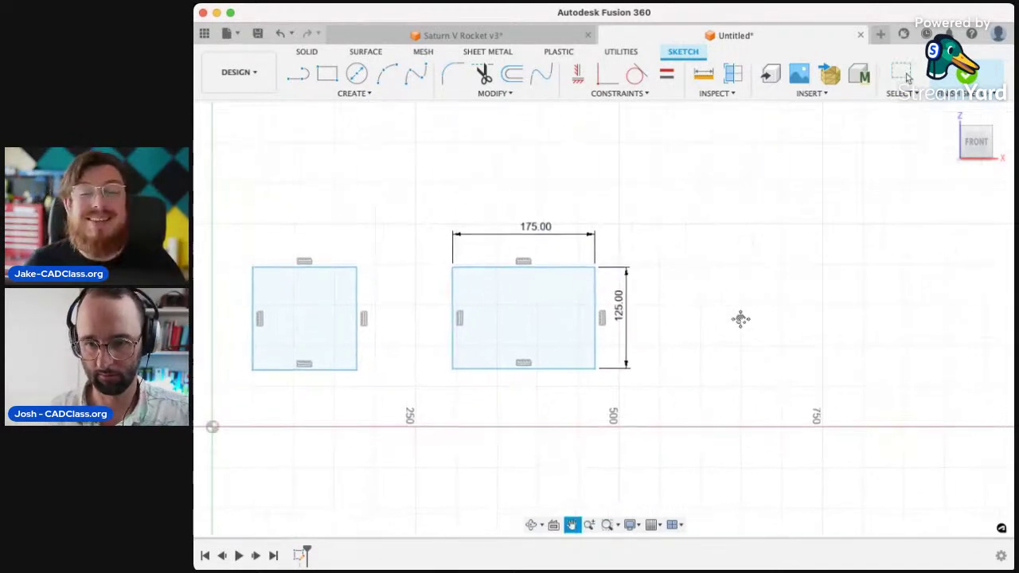
left_click(533, 93)
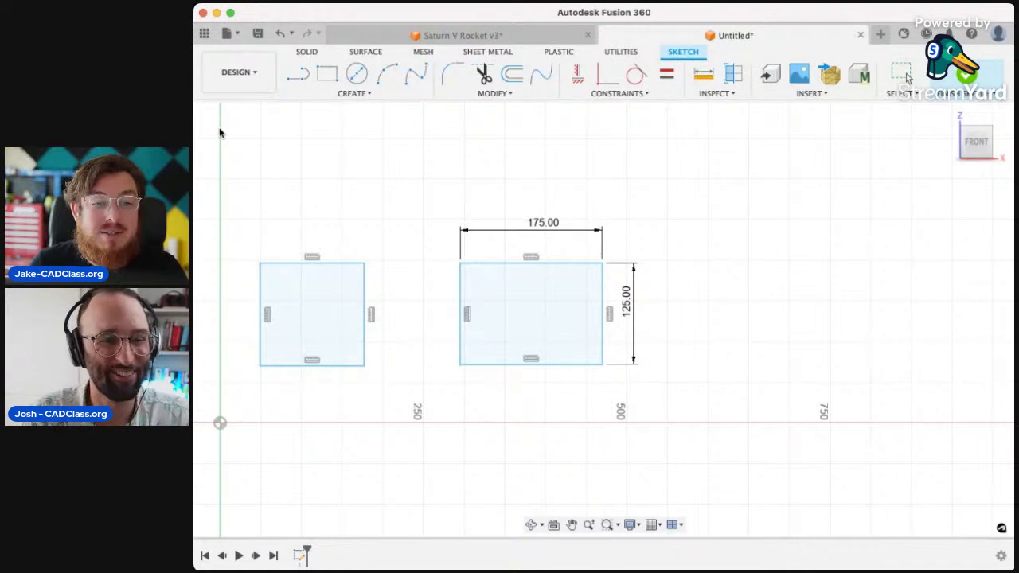
- Draw a third rectangle to the right of the dimensioned one, larger than the other two
scroll(798, 275, "right", 2)
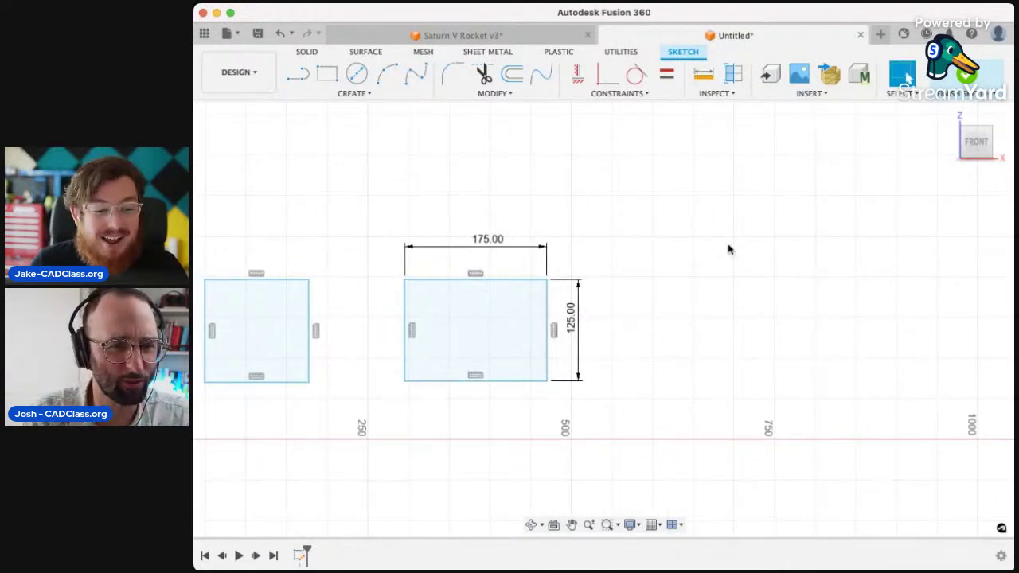
key("r")
left_click(710, 263)
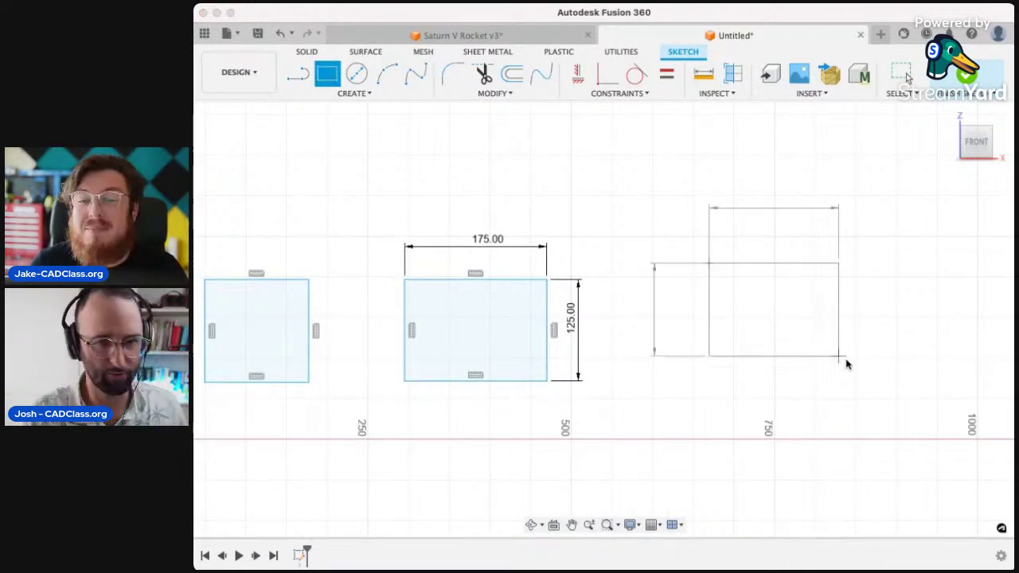
left_click(883, 391)
key("Escape")
- Dimension the third rectangle's upper edge at 175 mm
middle_click_drag(770, 223, 715, 244)
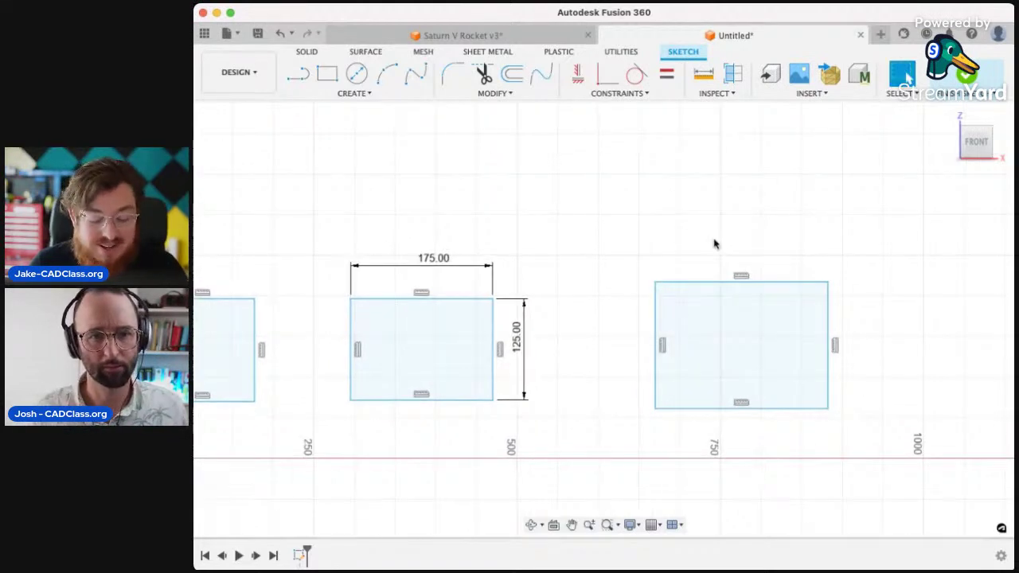
key("d")
left_click(699, 283)
left_click(707, 239)
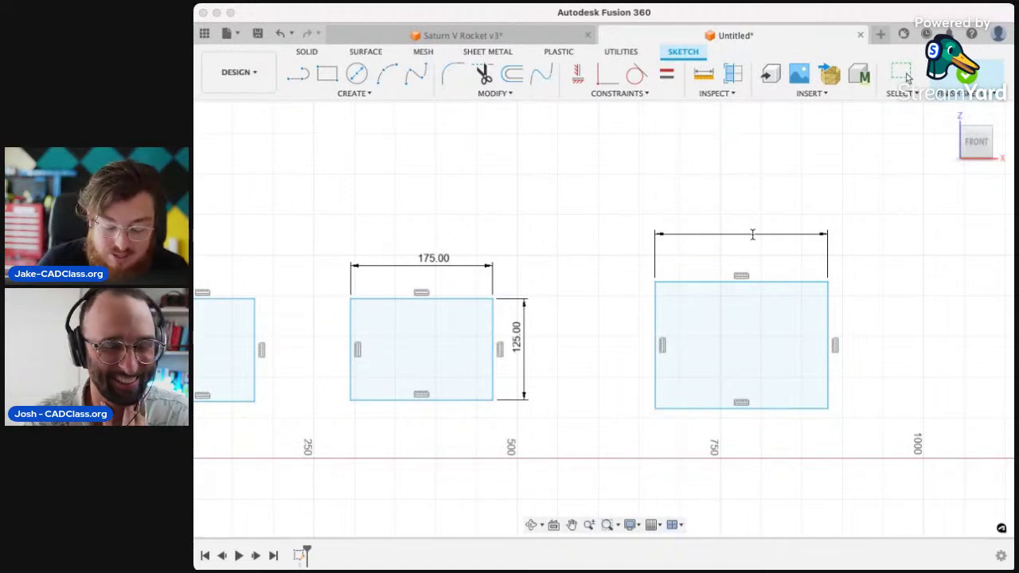
type("175")
key("Return")
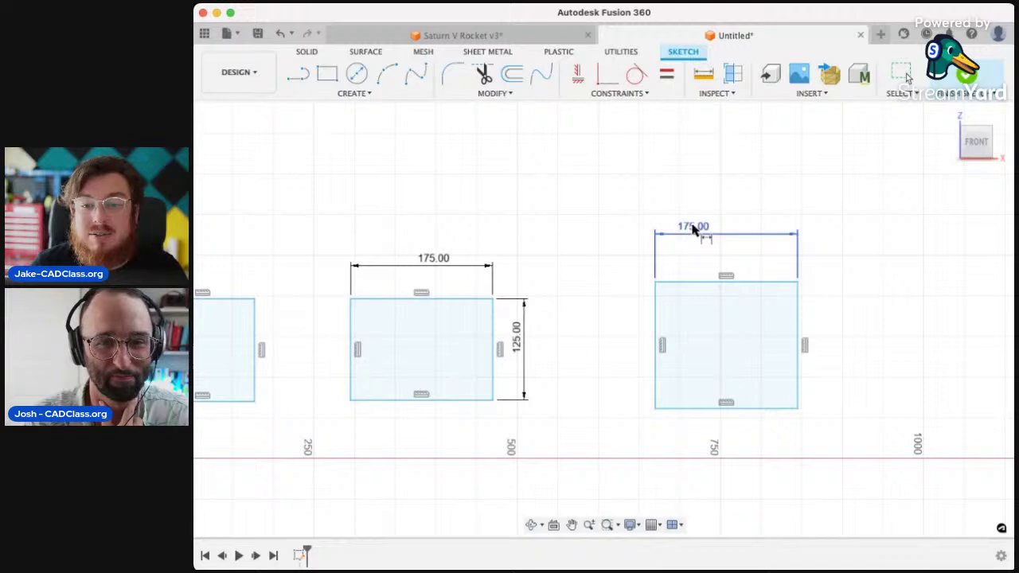
left_click(532, 93)
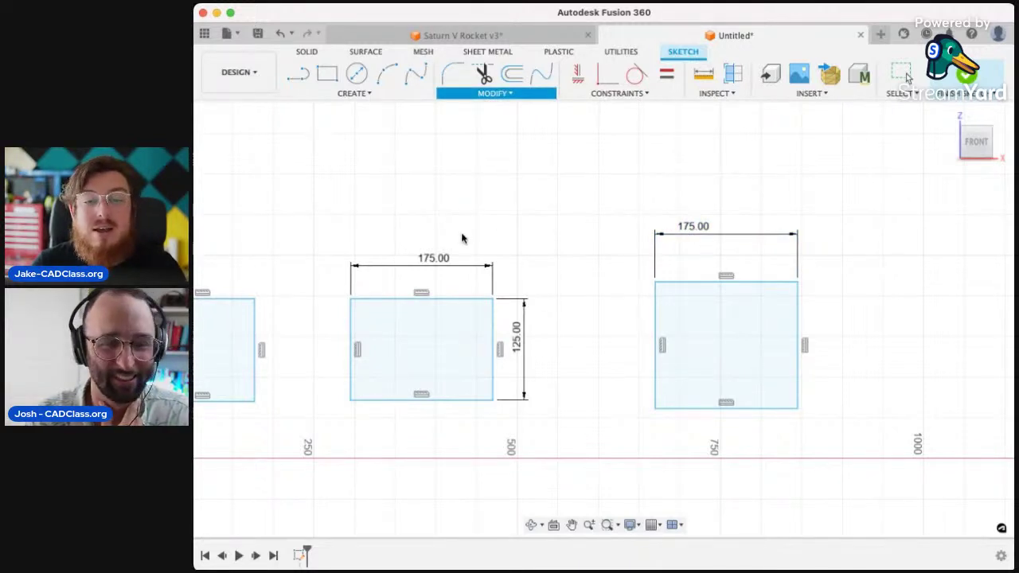
key("d")
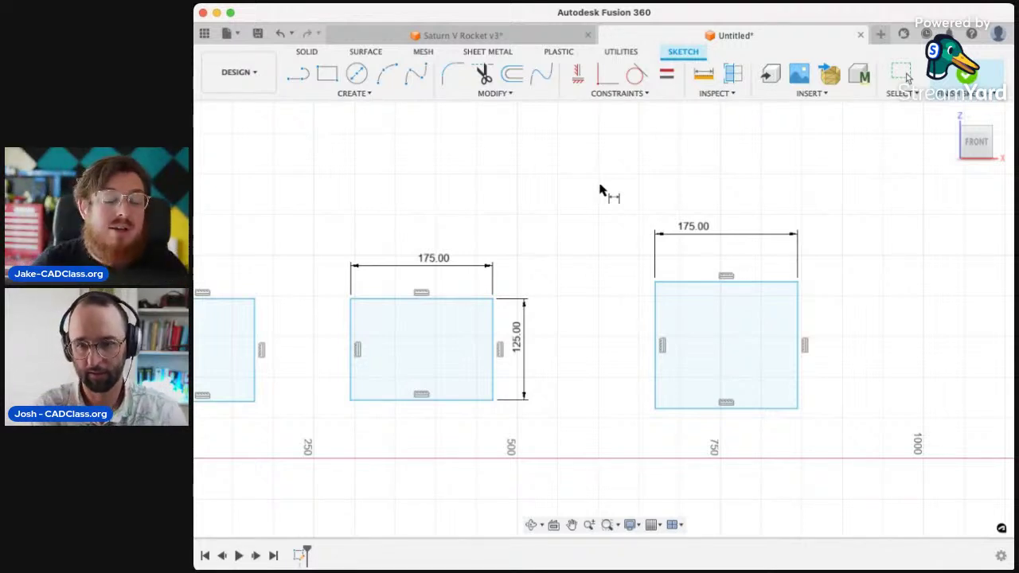
- Dimension the third rectangle's height by linking it to its 175 mm width dimension
left_click(653, 315)
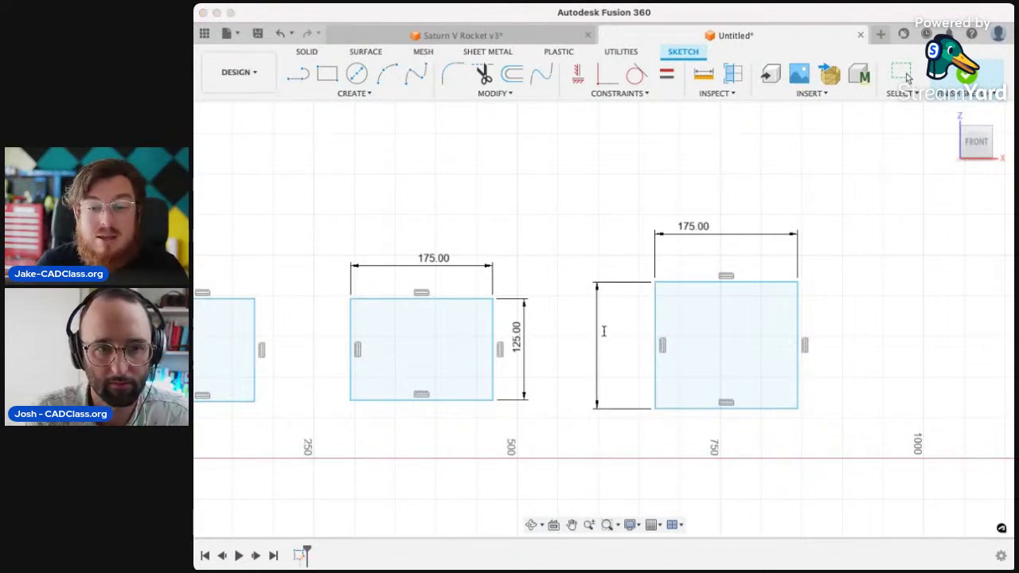
left_click(604, 331)
key("Return")
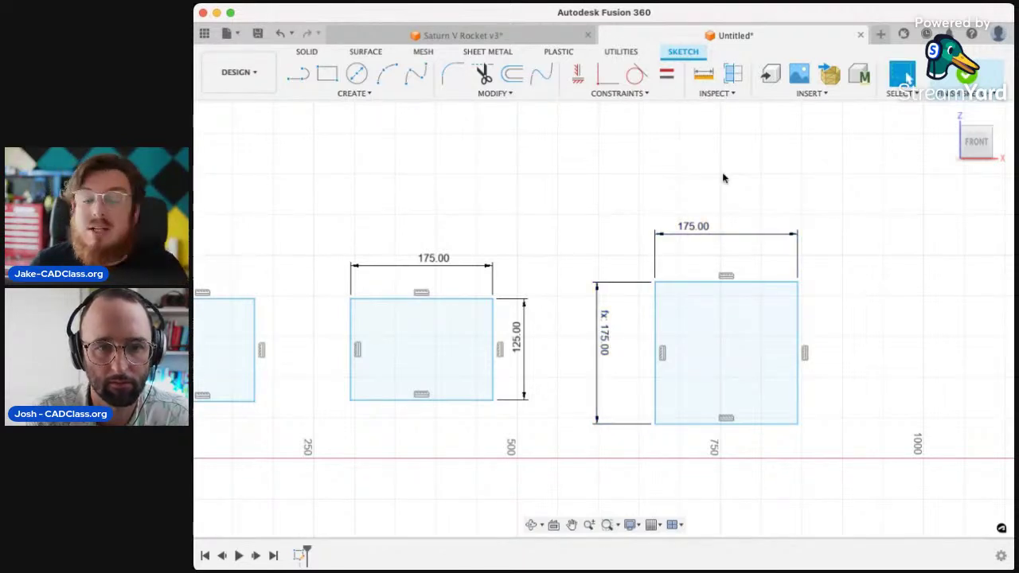
- Set the third rectangle's height to 350 mm using an expression based on its width dimension
scroll(723, 177, "down", 3)
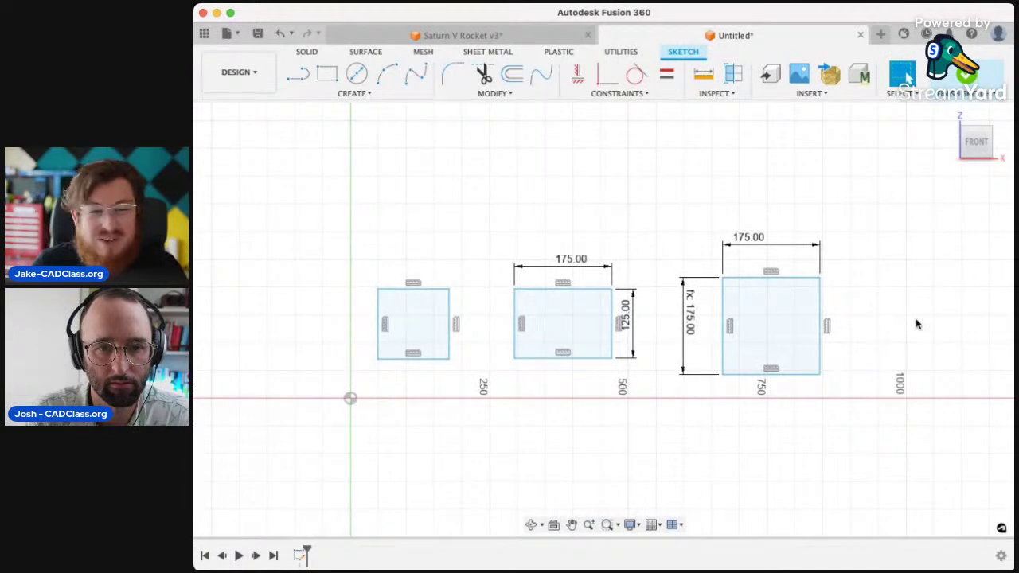
double_click(691, 320)
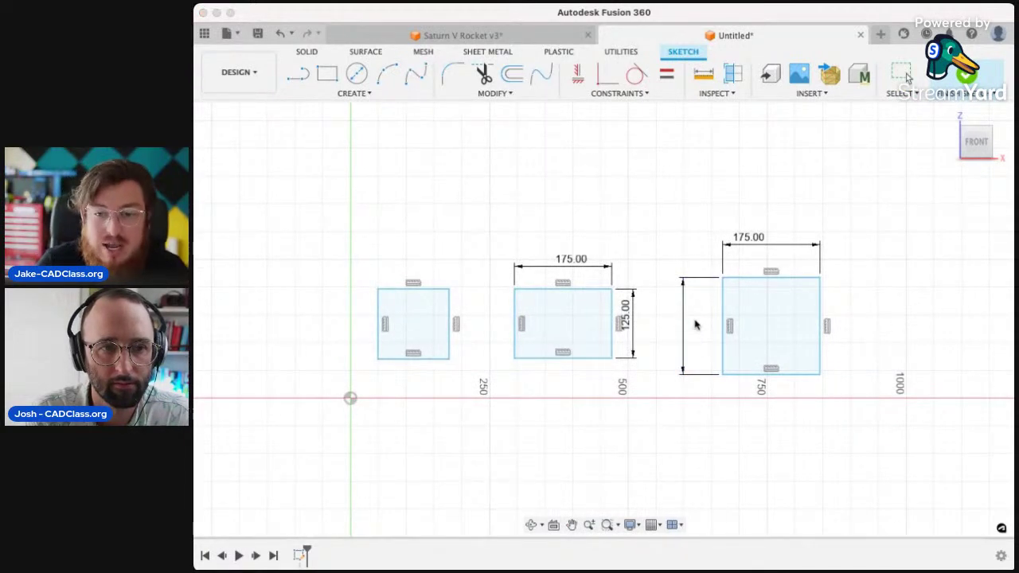
type("350")
key("Return")
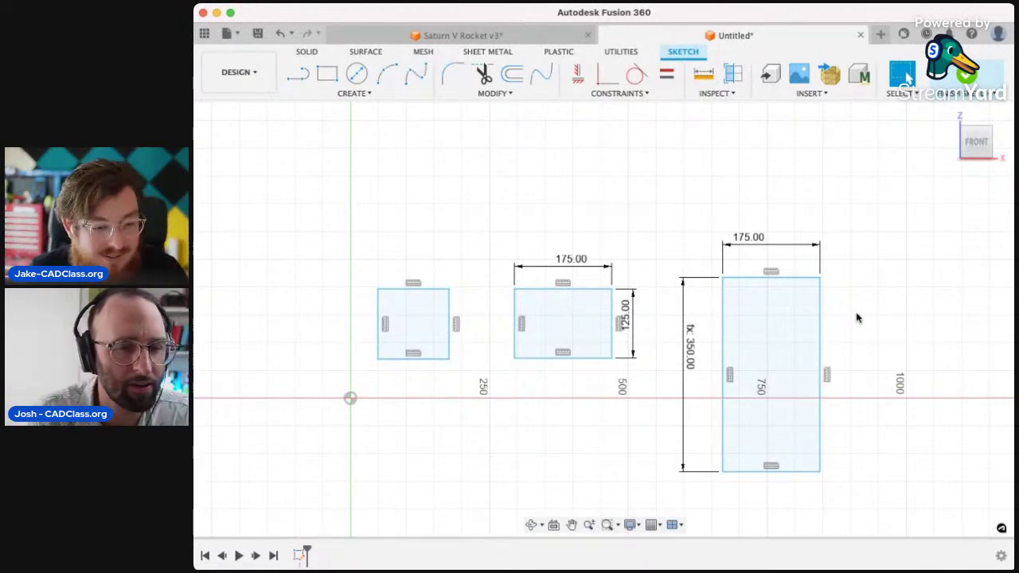
- Delete all three rectangles with their dimensions and close the Saturn V Rocket design
middle_click_drag(876, 364, 830, 345)
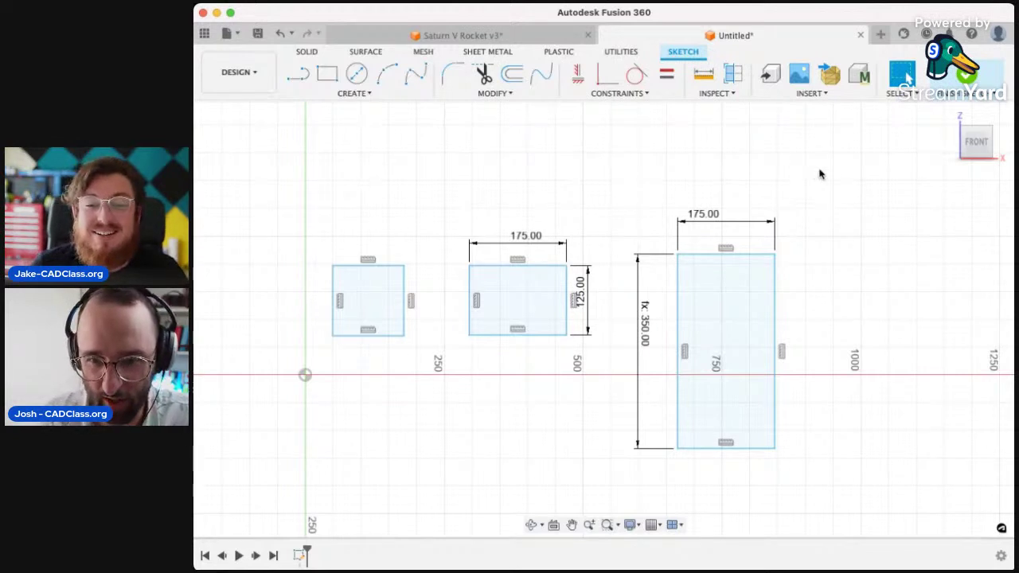
left_click_drag(821, 171, 316, 507)
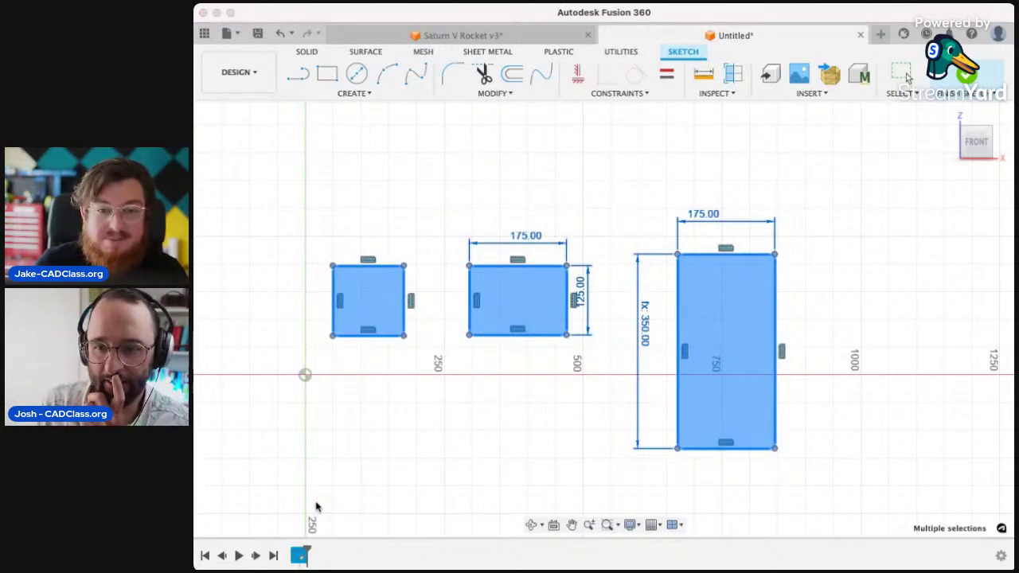
key("Delete")
scroll(722, 375, "down", 3)
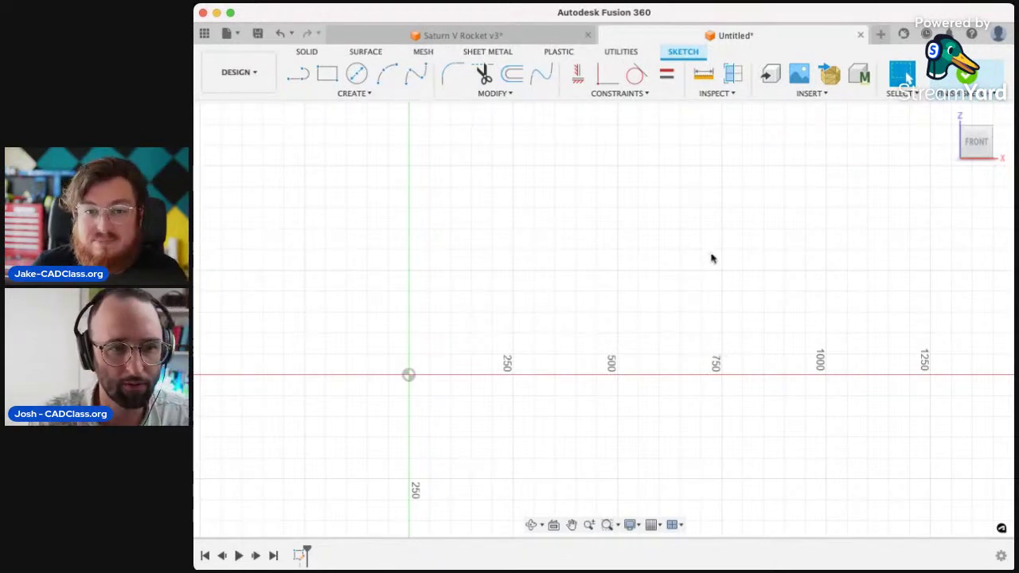
left_click(587, 37)
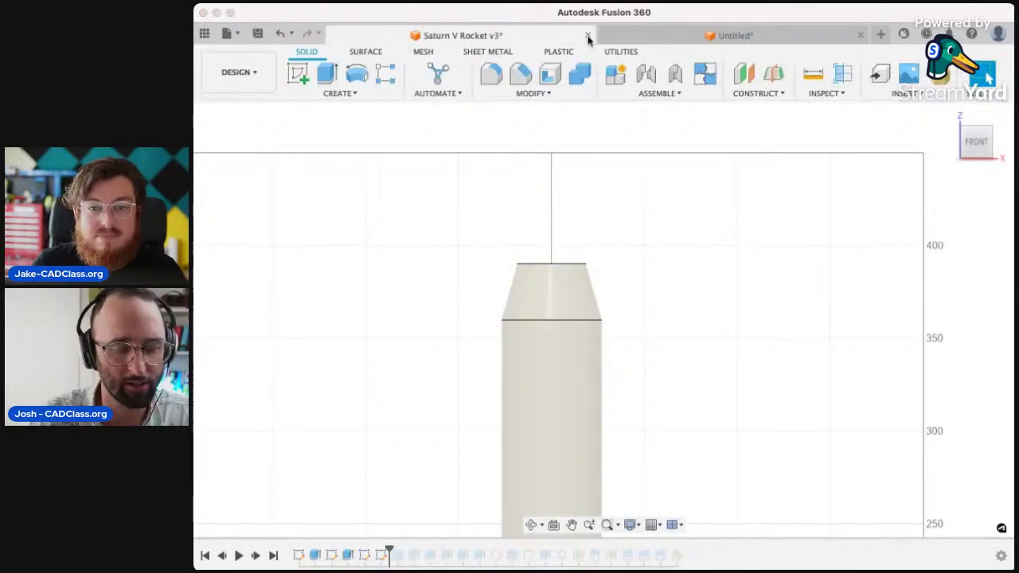
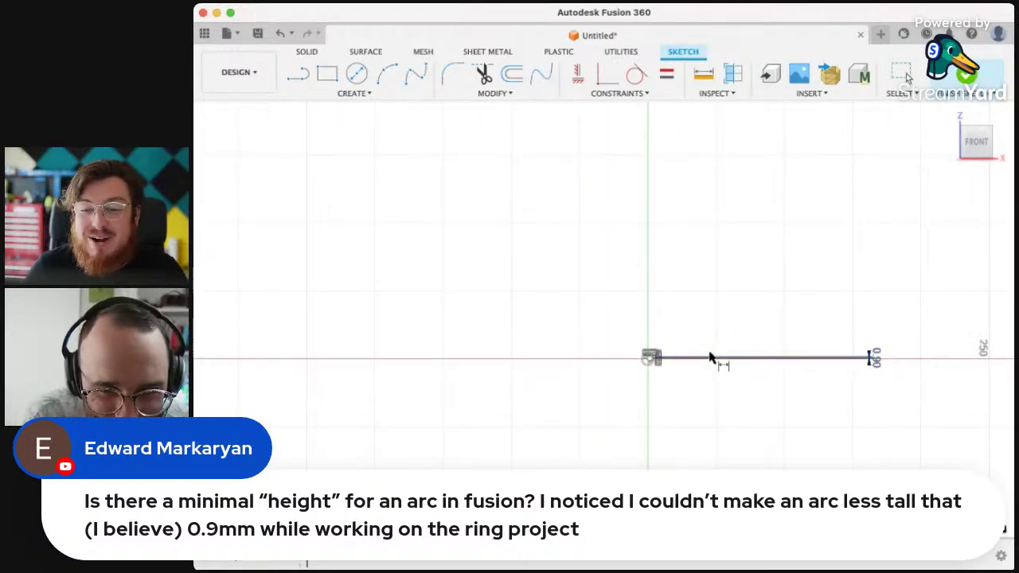
- Reposition the arc's 0.90 mm height dimension so that it sits just beside the arc
scroll(665, 373, "up", 5)
scroll(634, 356, "up", 5)
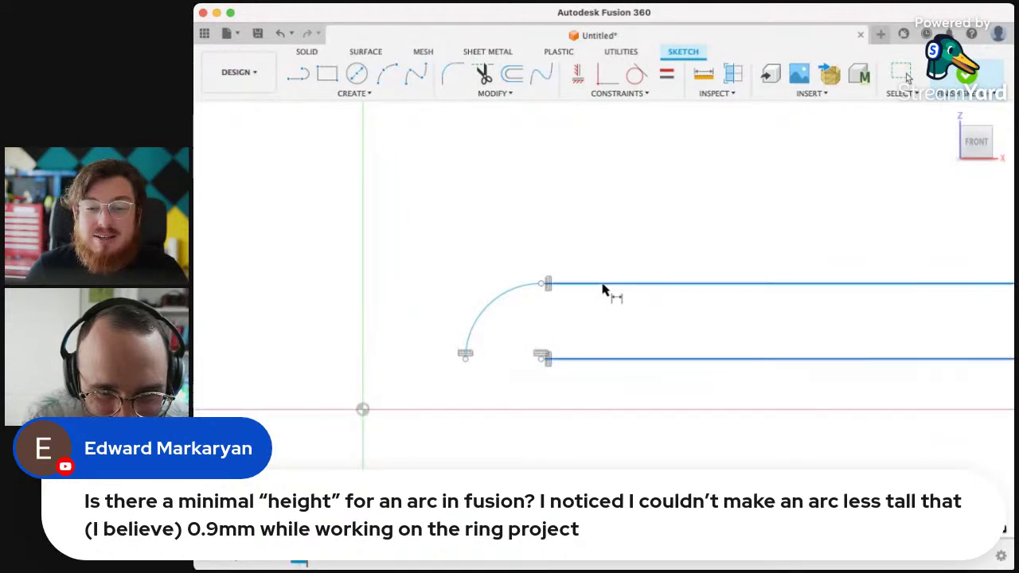
left_click(617, 285)
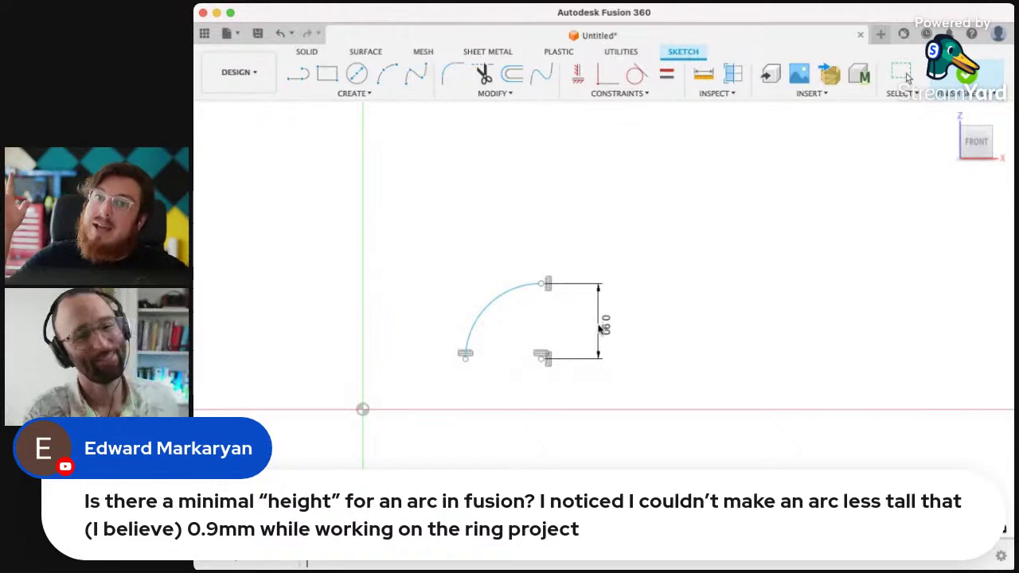
middle_click_drag(654, 304, 757, 321)
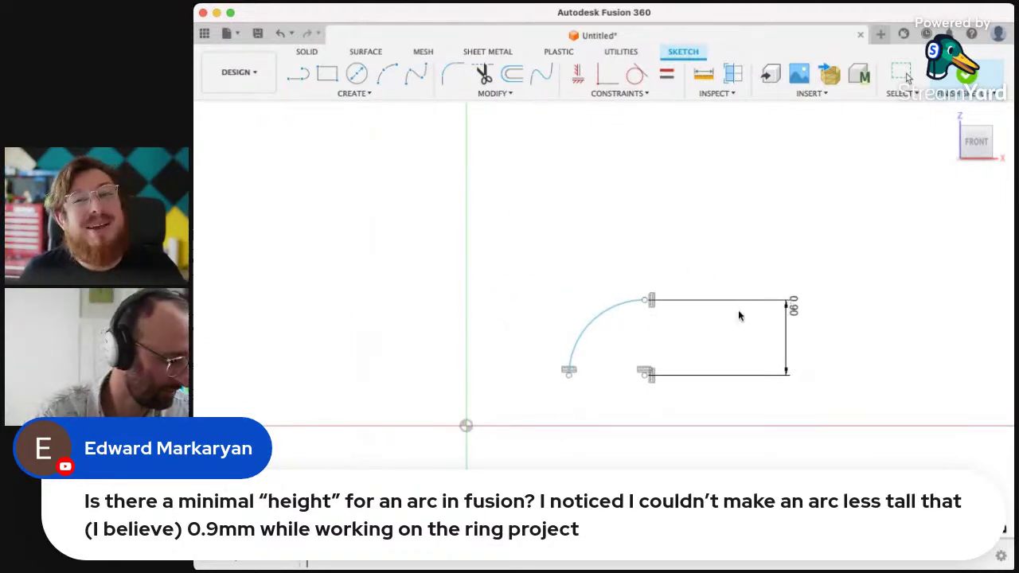
left_click(711, 332)
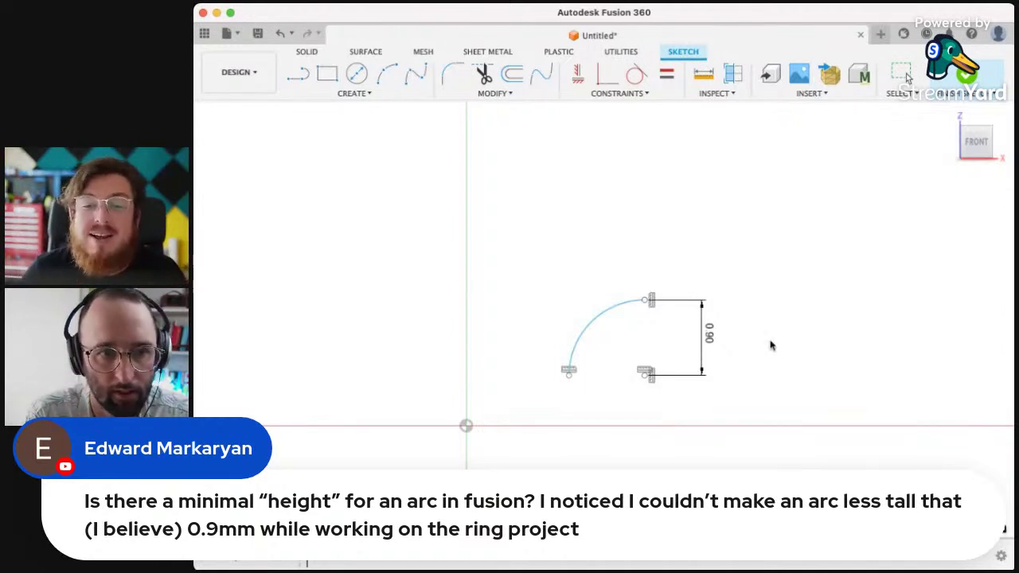
left_click_drag(707, 333, 683, 341)
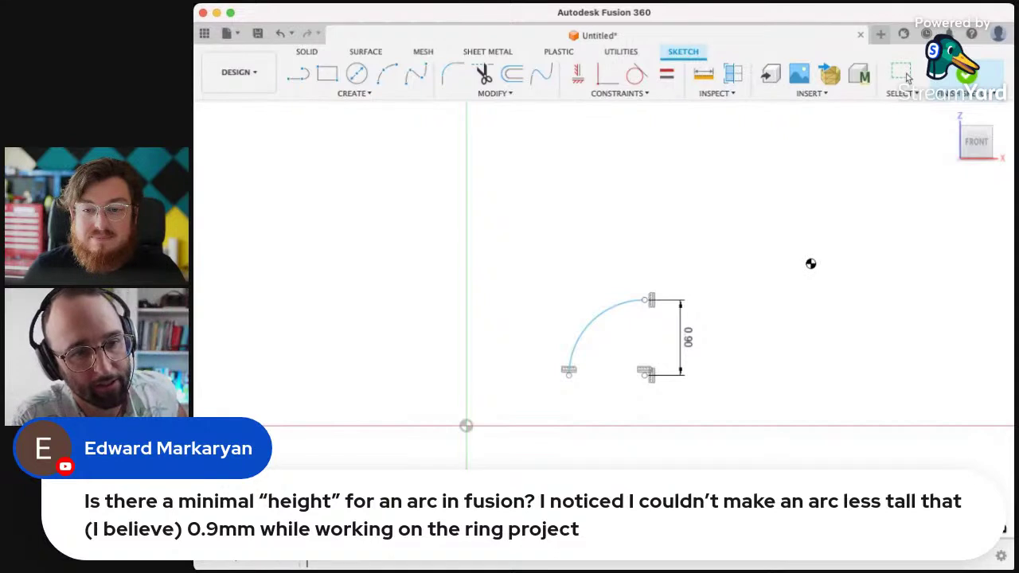
key("ctrl+z")
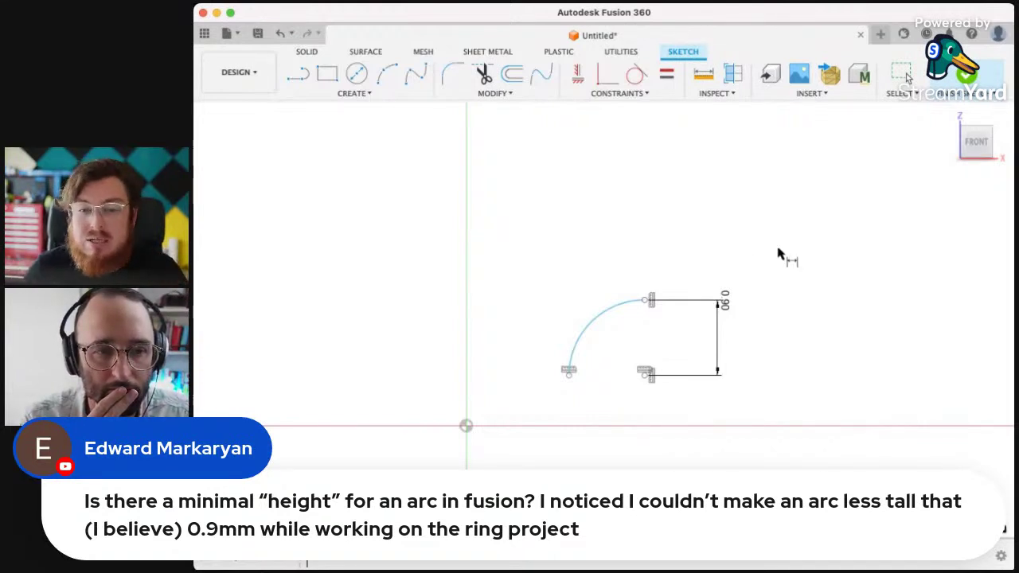
left_click_drag(725, 305, 685, 344)
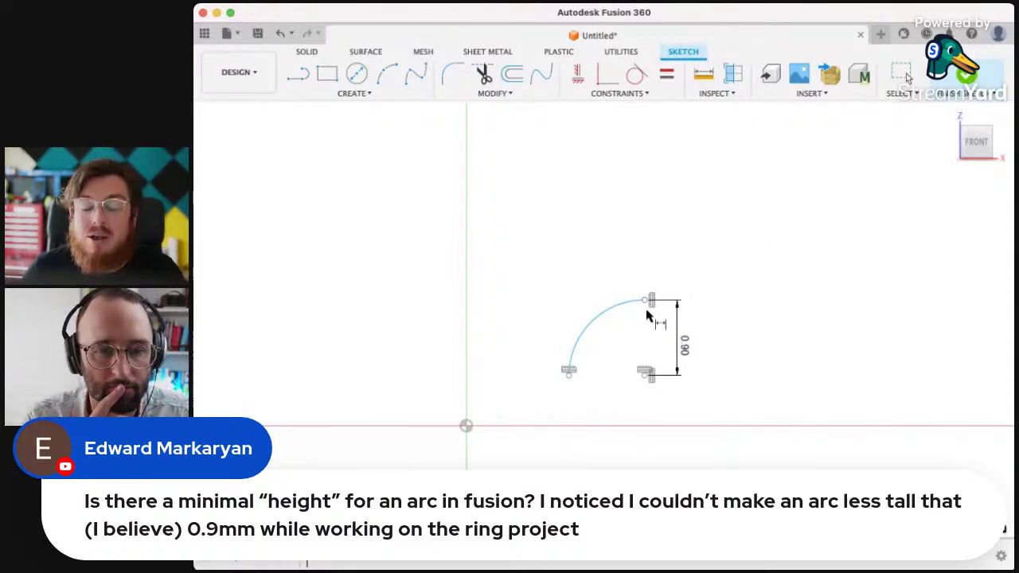
key("Escape")
left_click_drag(769, 258, 496, 425)
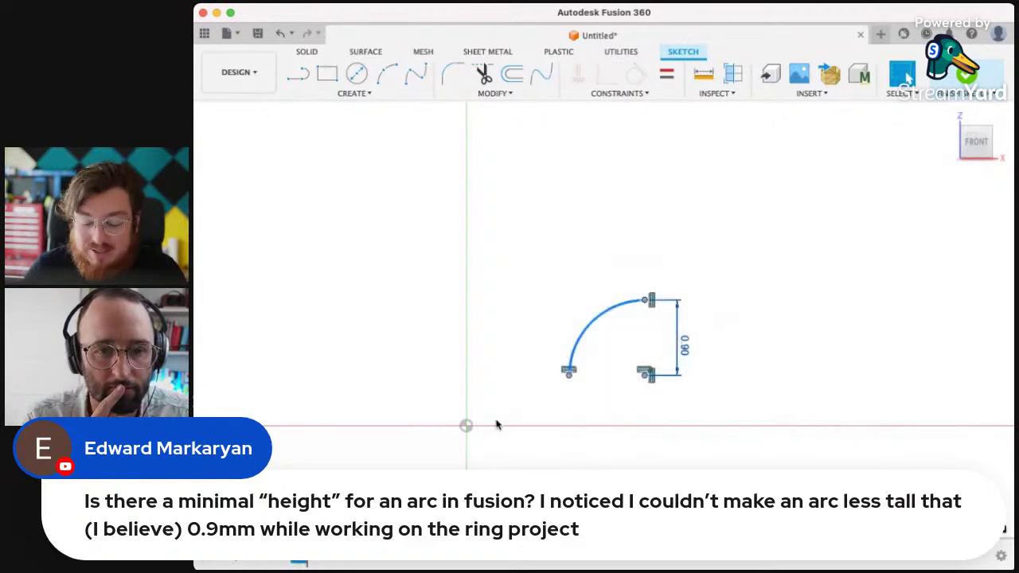
left_click(617, 435)
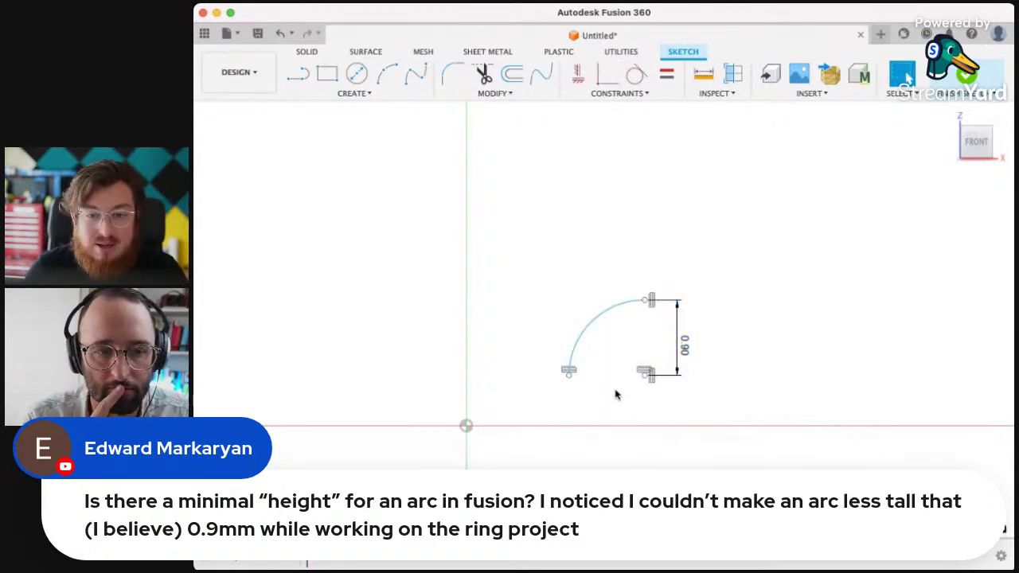
- Draw three connected lines from the arc's lower endpoint downward, across and back up to the arc's center point
key("l")
left_click(568, 371)
left_click(562, 464)
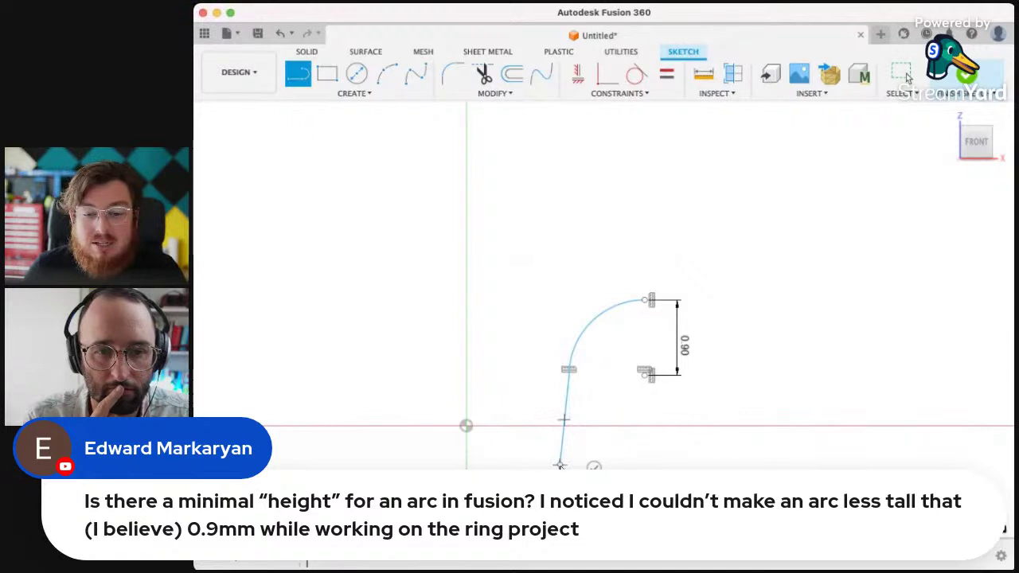
left_click(723, 471)
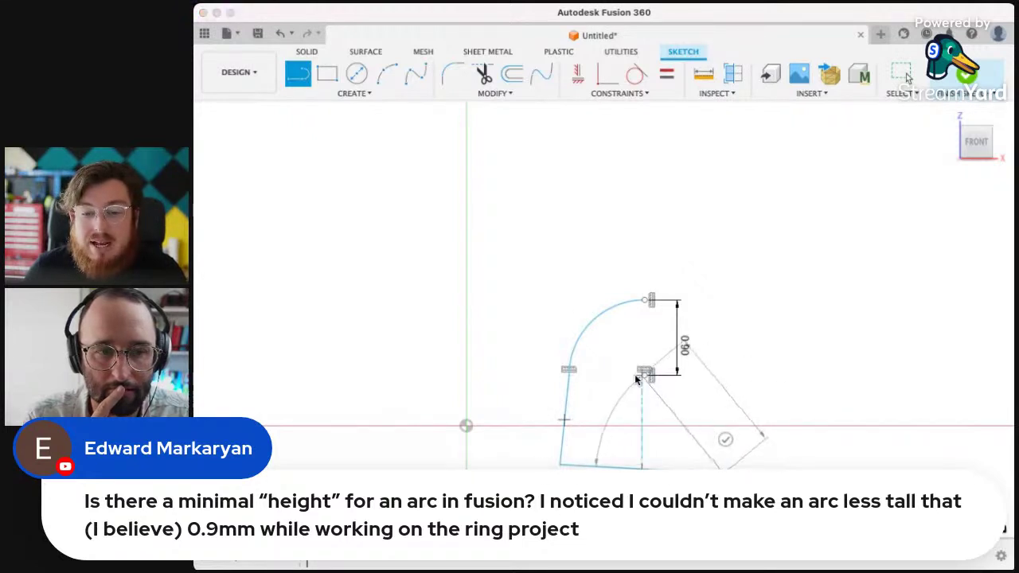
left_click(645, 374)
key("Escape")
middle_click_drag(723, 390, 682, 281)
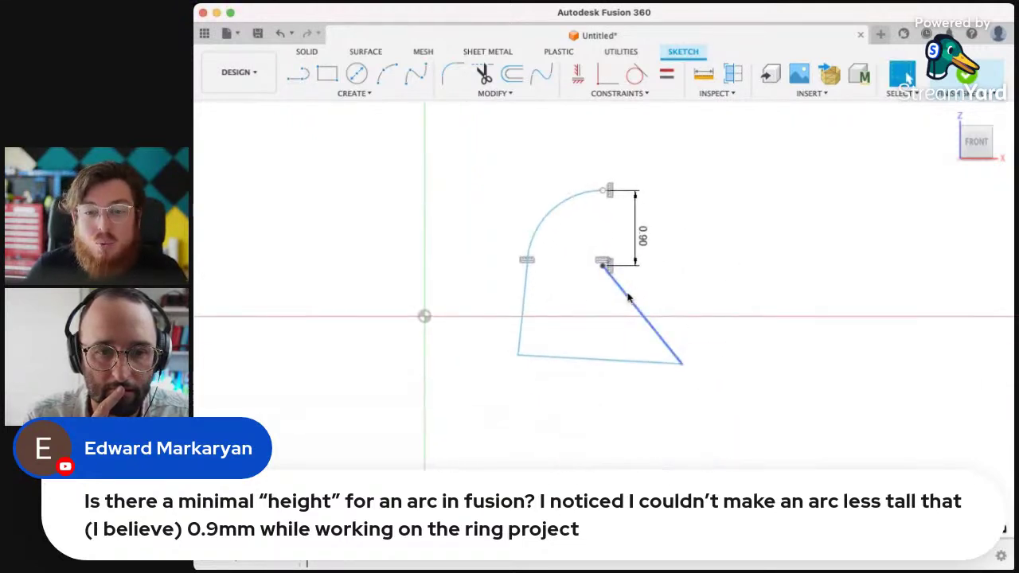
- Move the far lower corner of the lines slightly inward and delete the slanted line running to the arc's center
left_click_drag(685, 367, 657, 362)
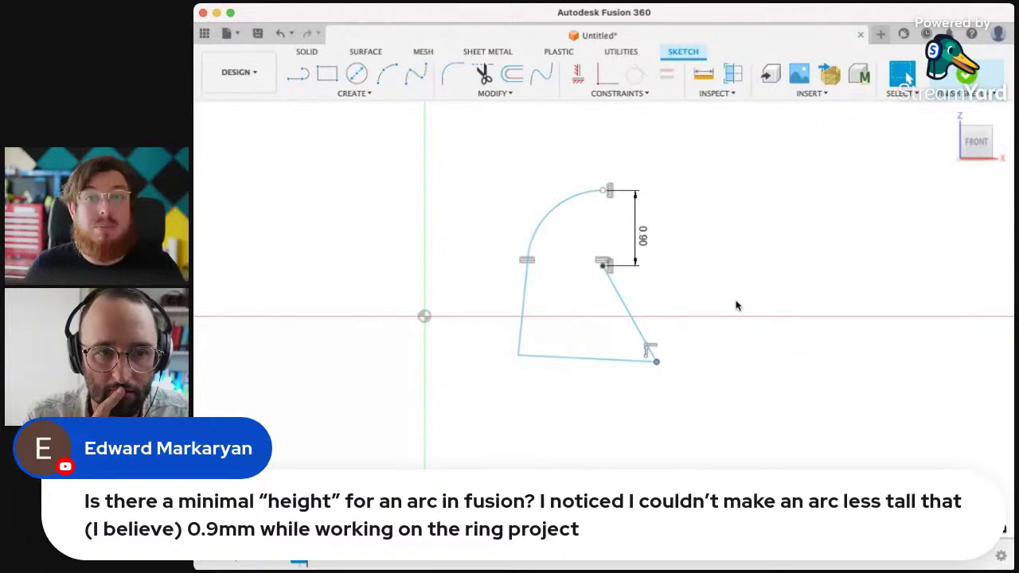
left_click(635, 322)
key("Delete")
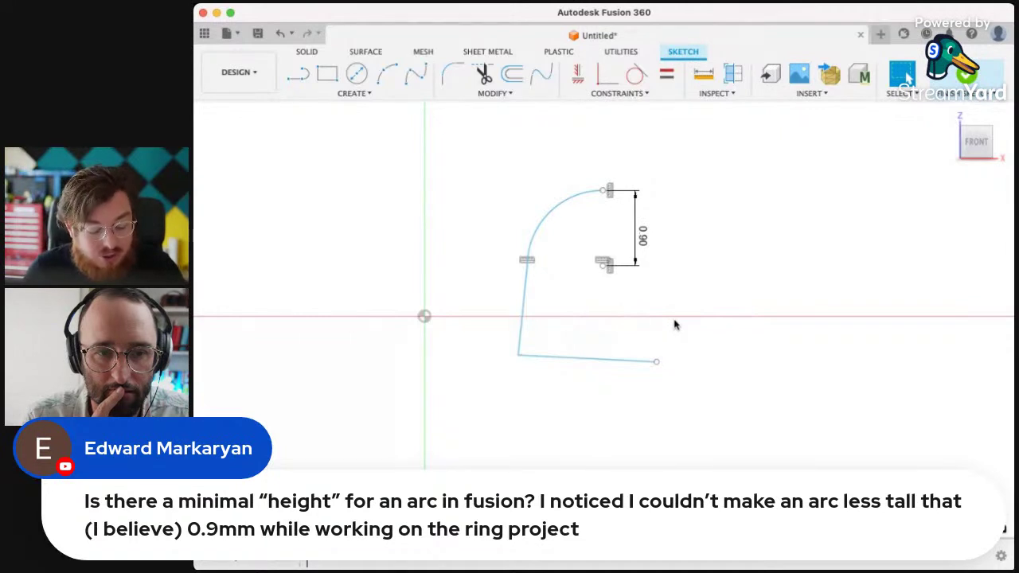
- Undo the line deletion, the corner move and the three lines added to the arc
key("super+z")
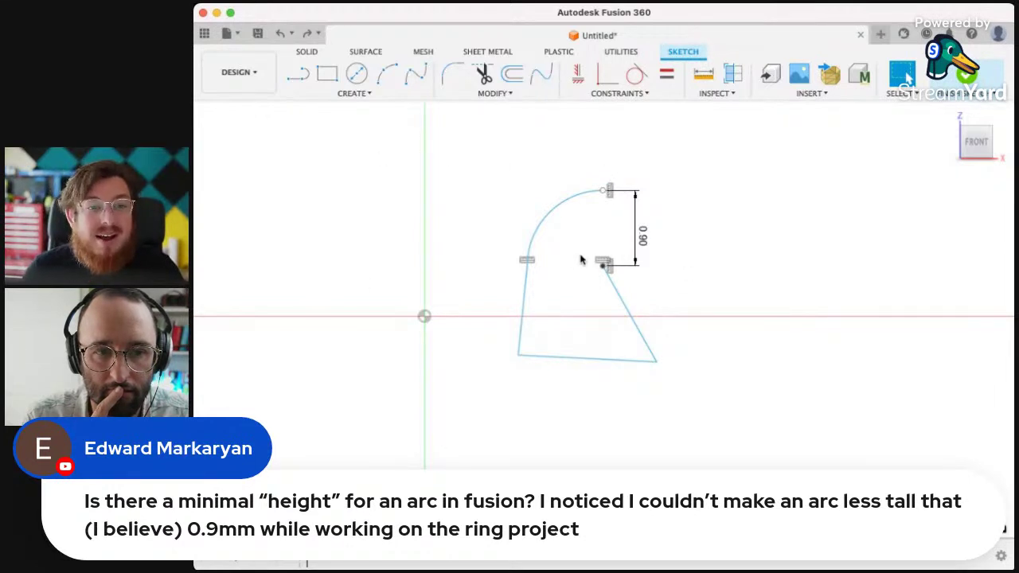
left_click(293, 32)
left_click(292, 32)
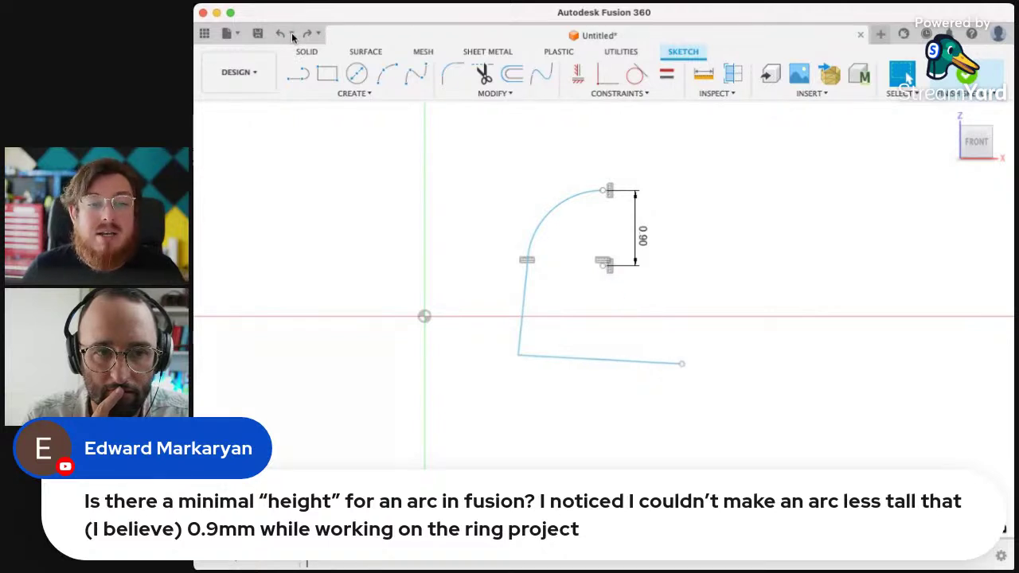
left_click(293, 33)
left_click(292, 33)
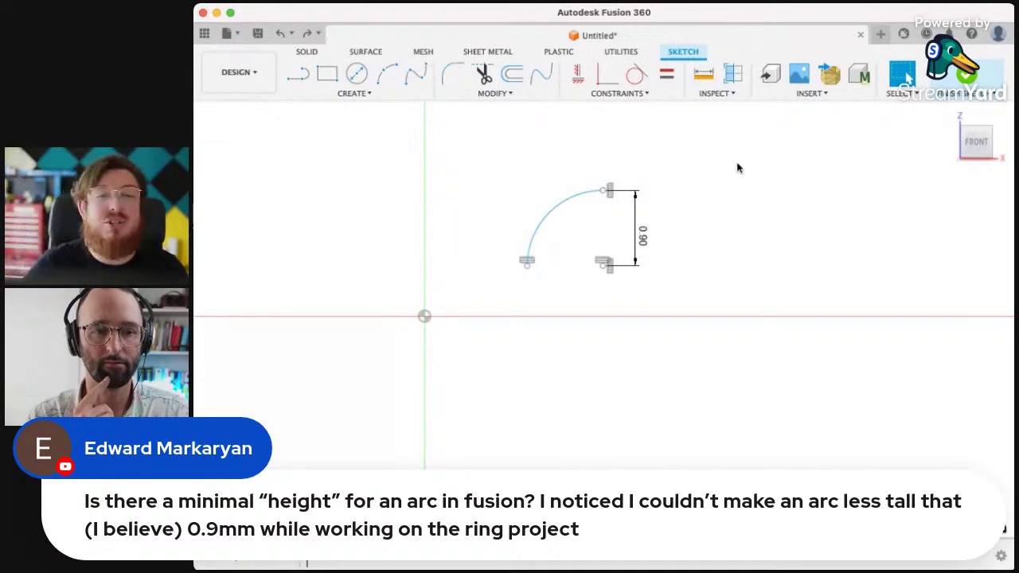
- Remove the arc together with its height dimension and constraints, leaving the sketch empty
scroll(739, 167, "down", 2)
middle_click_drag(742, 168, 719, 295)
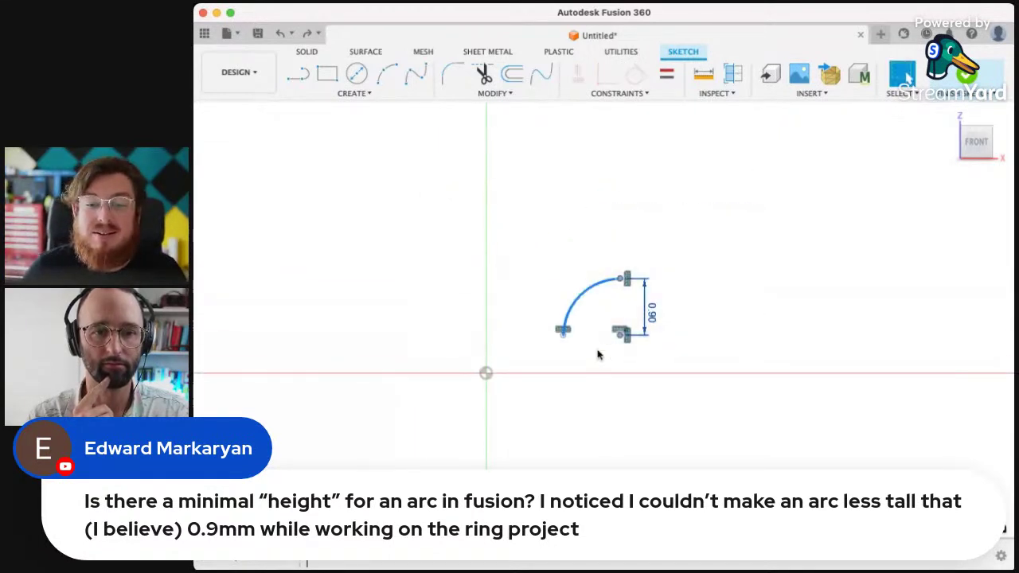
key("super+z")
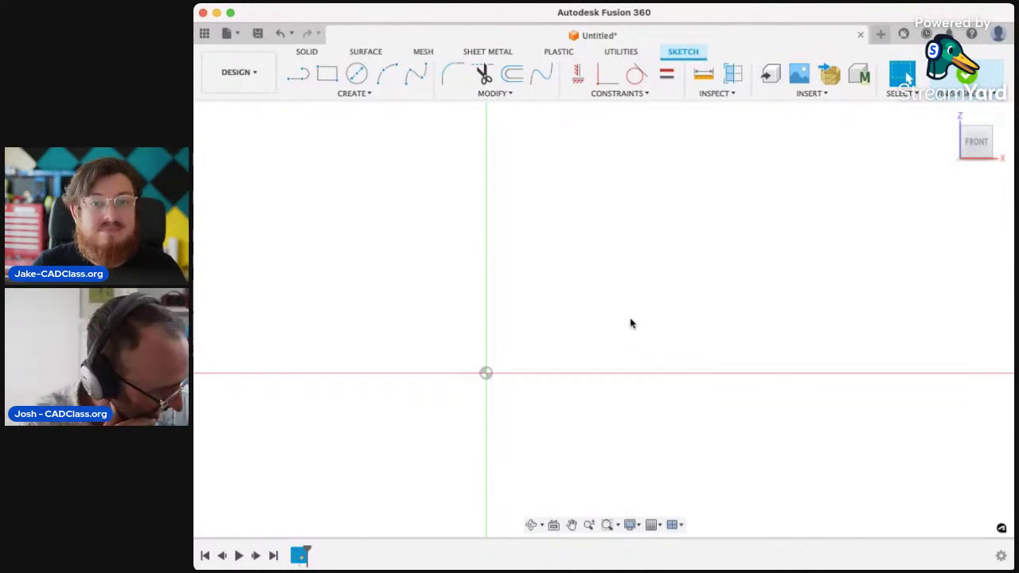
- Open the Mobius Strip design from the 1-Single Part folder of CAD 12 Week Program and view it from different angles
left_click(204, 33)
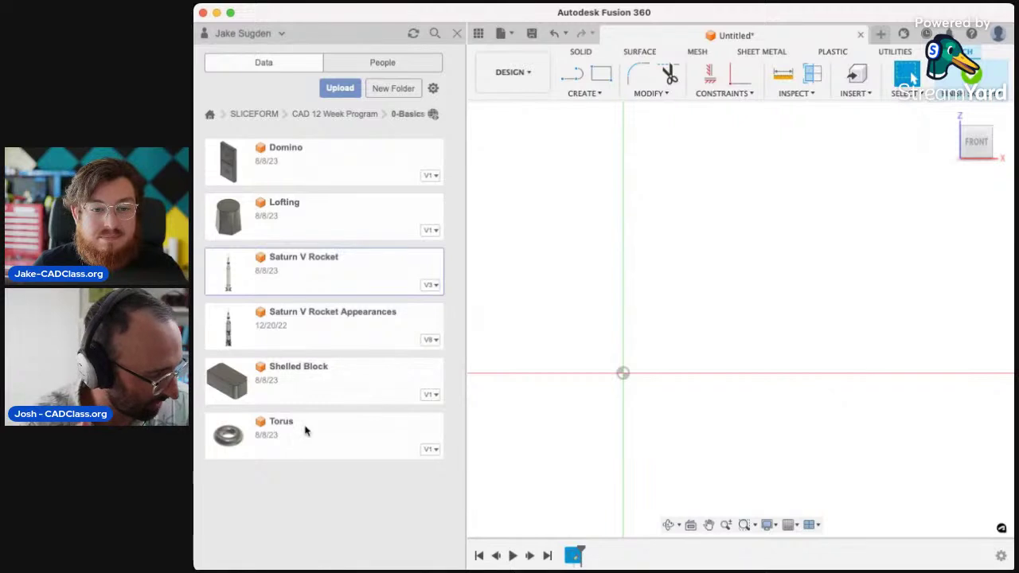
left_click(342, 114)
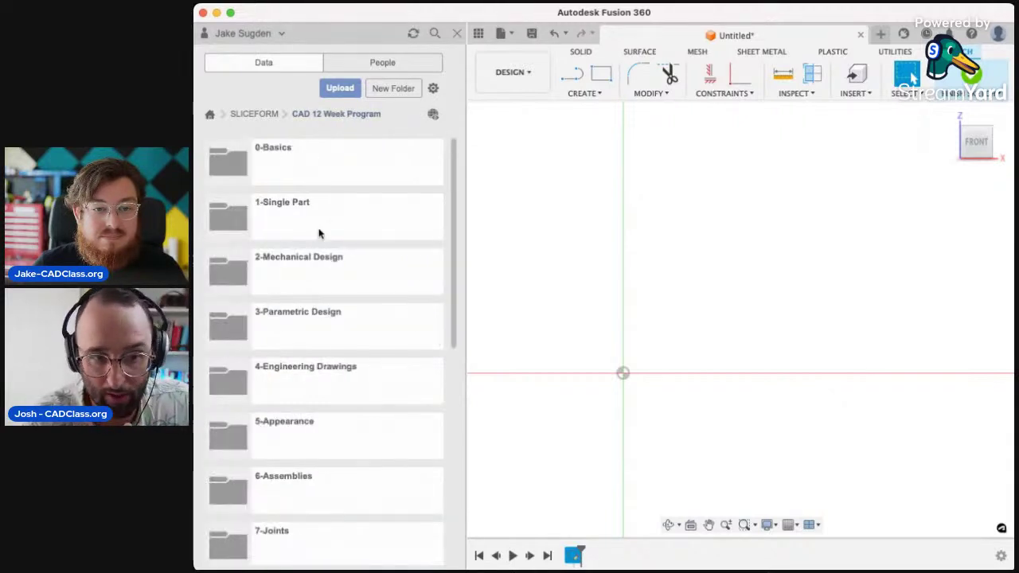
double_click(318, 233)
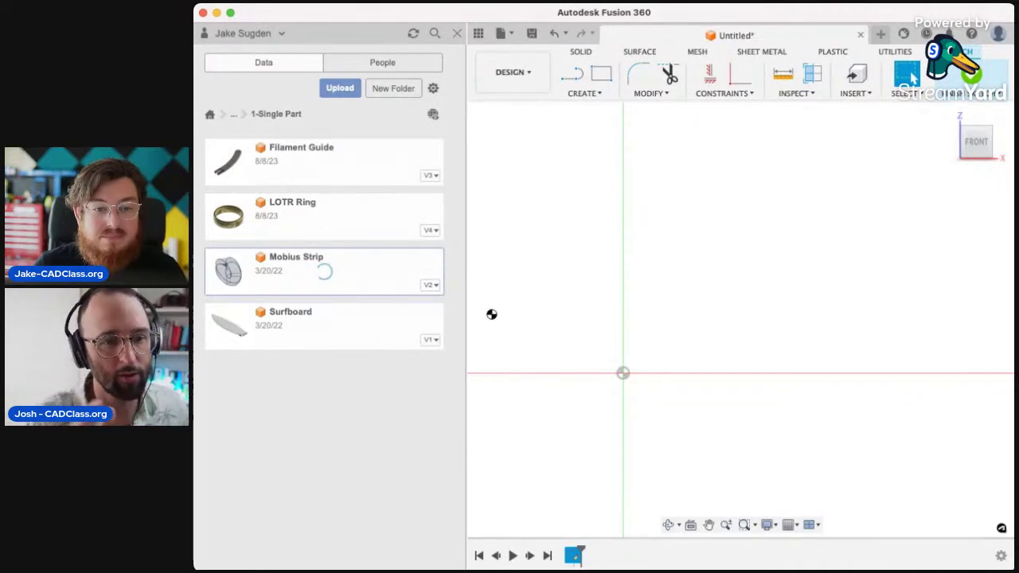
left_click(457, 33)
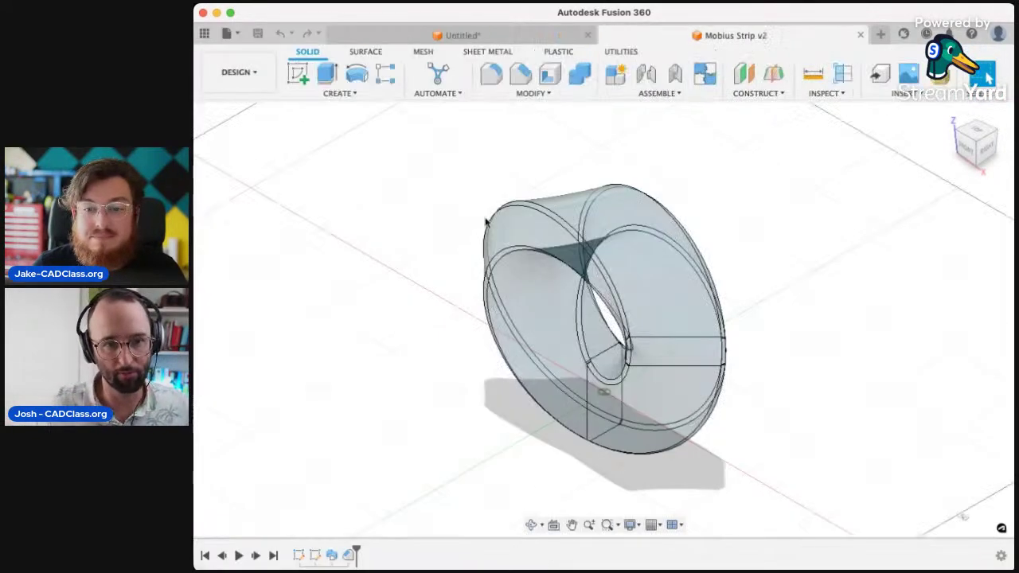
middle_click_drag(486, 223, 744, 311, "shift")
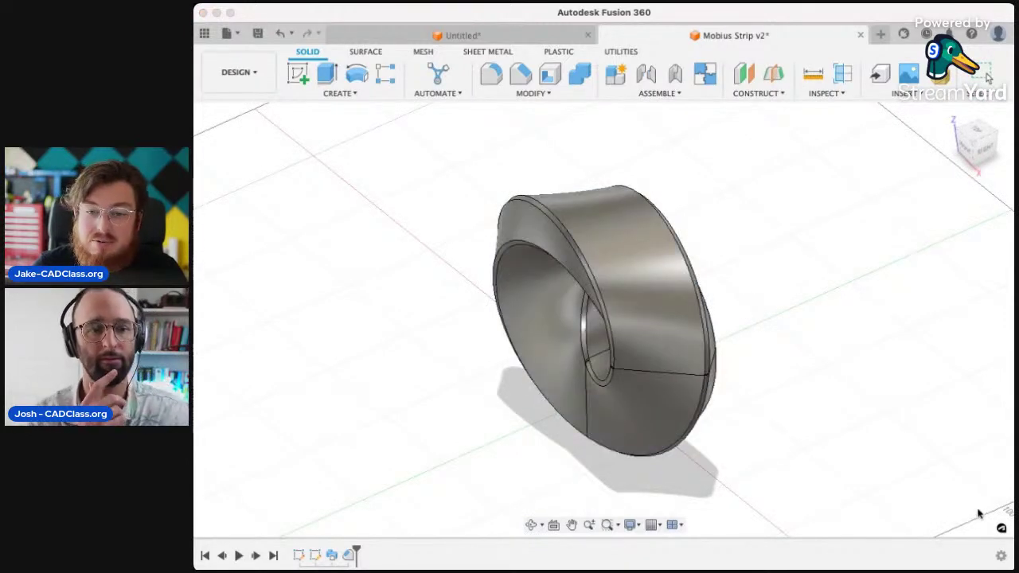
middle_click_drag(728, 433, 776, 368, "shift")
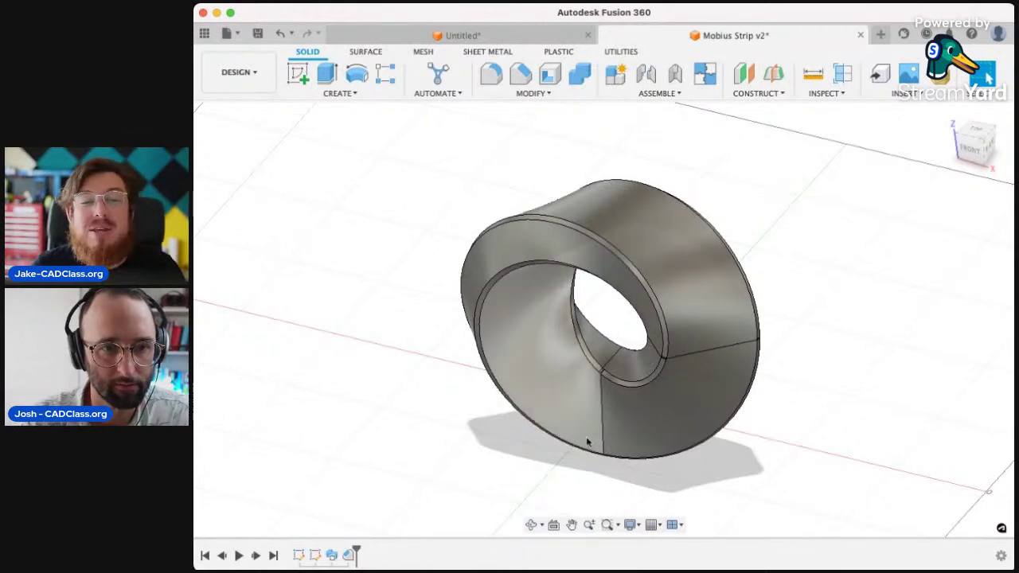
- Highlight the profile sketch, the path sketch and the sweep in the design history to examine how the strip is built
left_click(299, 555)
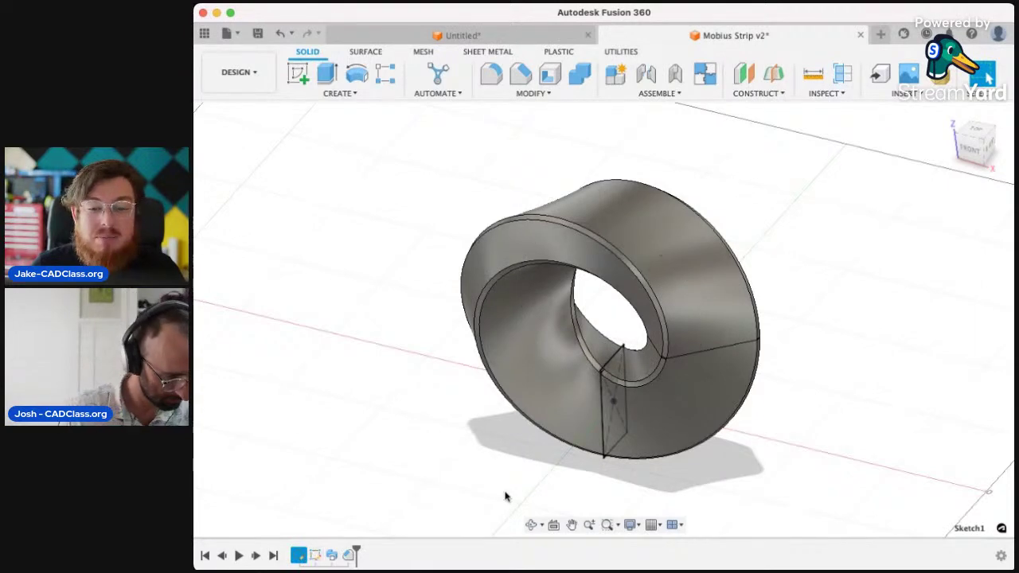
left_click(315, 555)
mouse_move(653, 358)
middle_mouse_down("shift")
mouse_move(787, 355)
mouse_move(735, 337)
mouse_move(740, 348)
mouse_move(637, 410)
middle_mouse_up("shift")
scroll(637, 405, "up", 5)
left_click(421, 490)
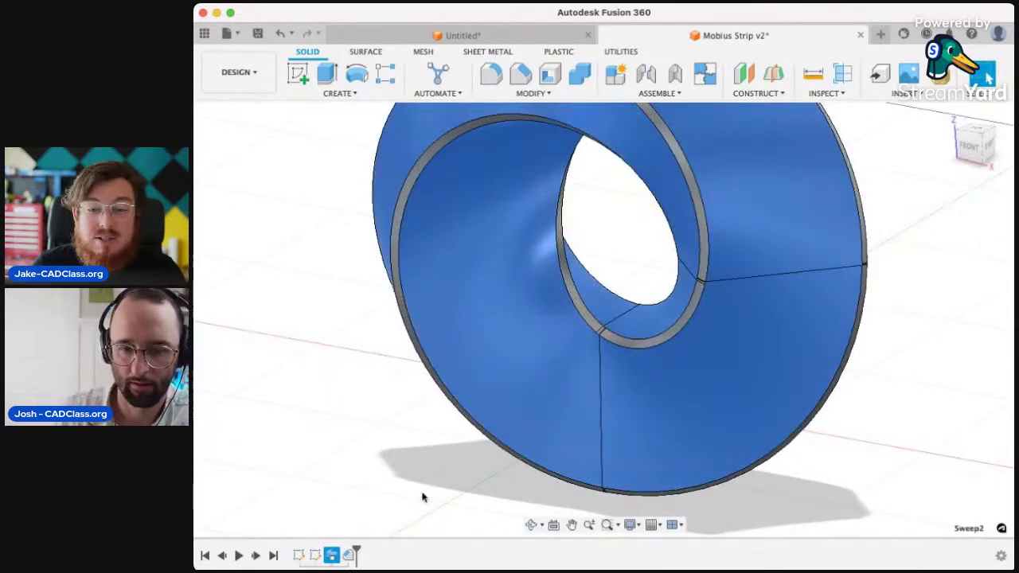
scroll(514, 436, "down", 5)
- Open the sweep for editing, examine its rectangular profile and circular path from another angle, and cancel
left_click(298, 555)
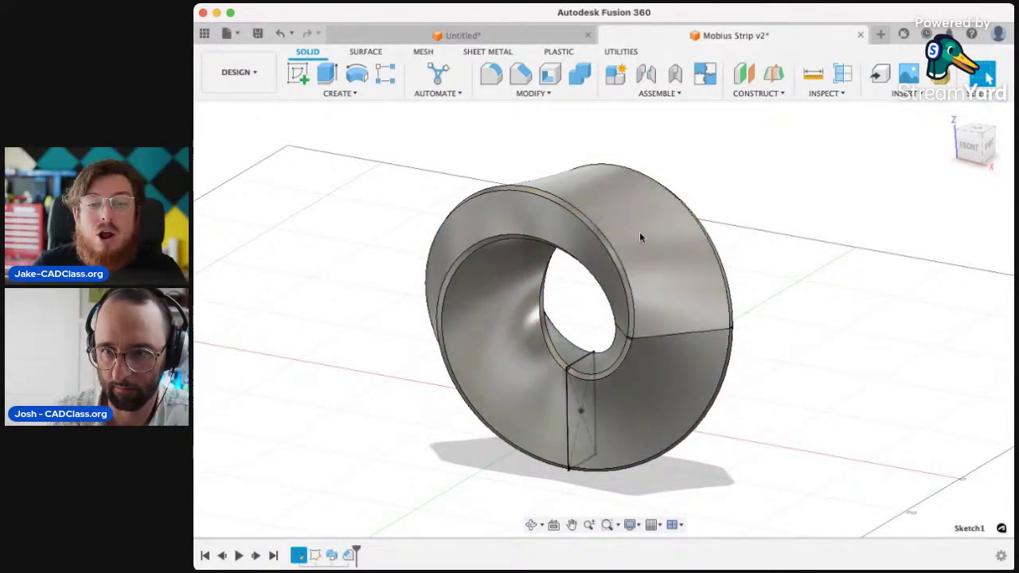
left_click(316, 555, "shift")
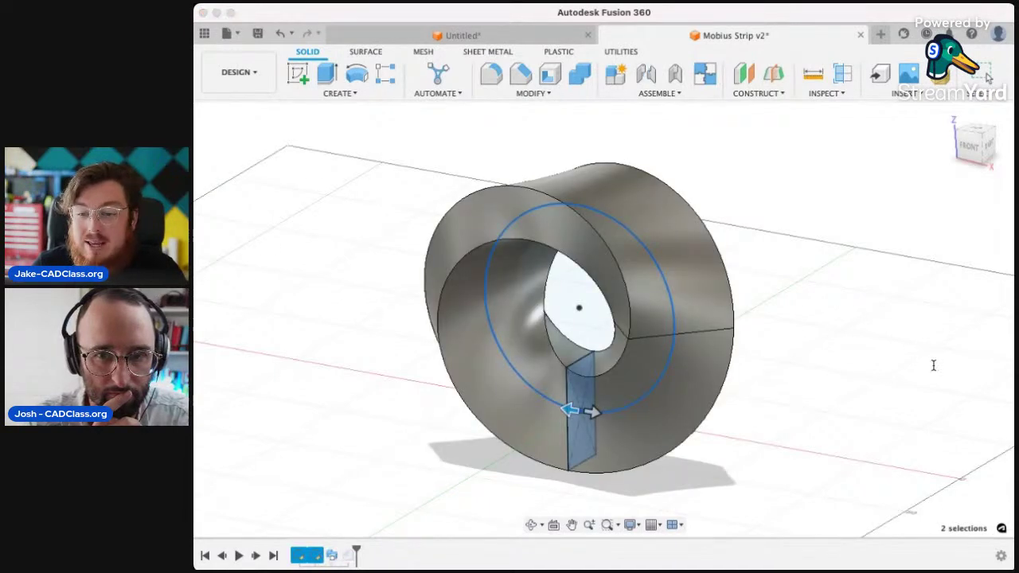
middle_click_drag(751, 416, 778, 438, "shift")
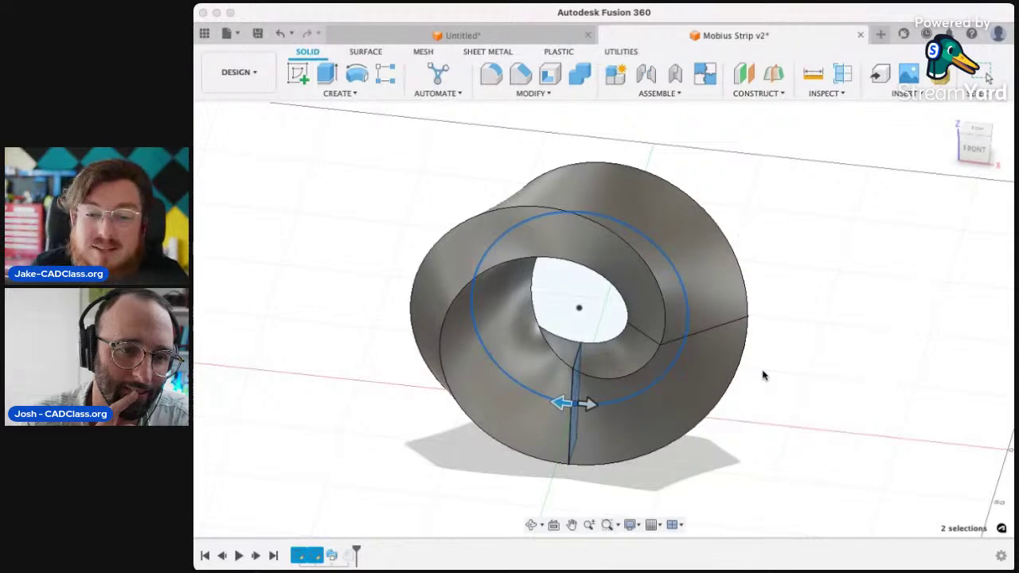
mouse_move(723, 457)
middle_mouse_down("shift")
mouse_move(645, 466)
mouse_move(723, 469)
middle_mouse_up("shift")
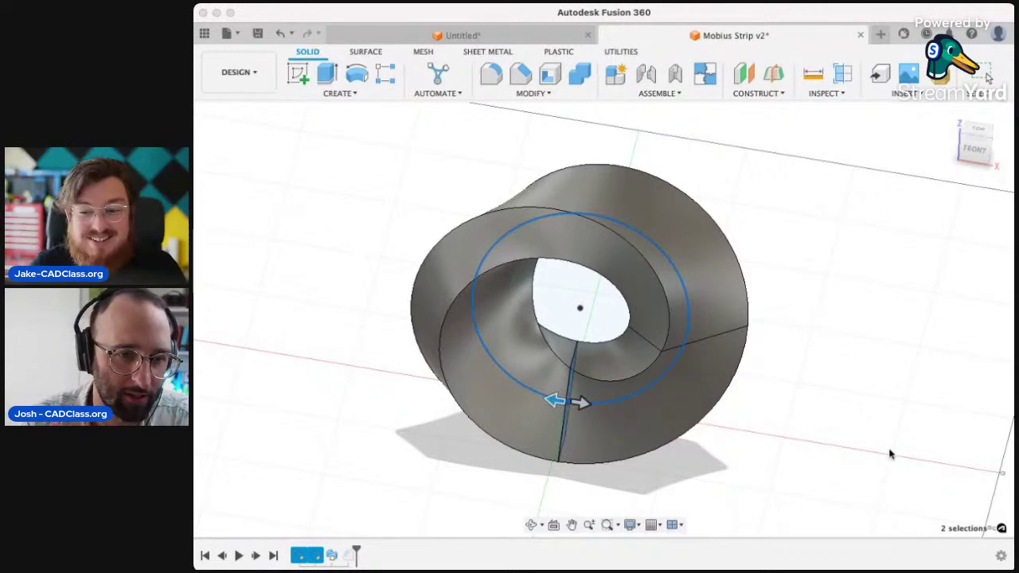
key("Escape")
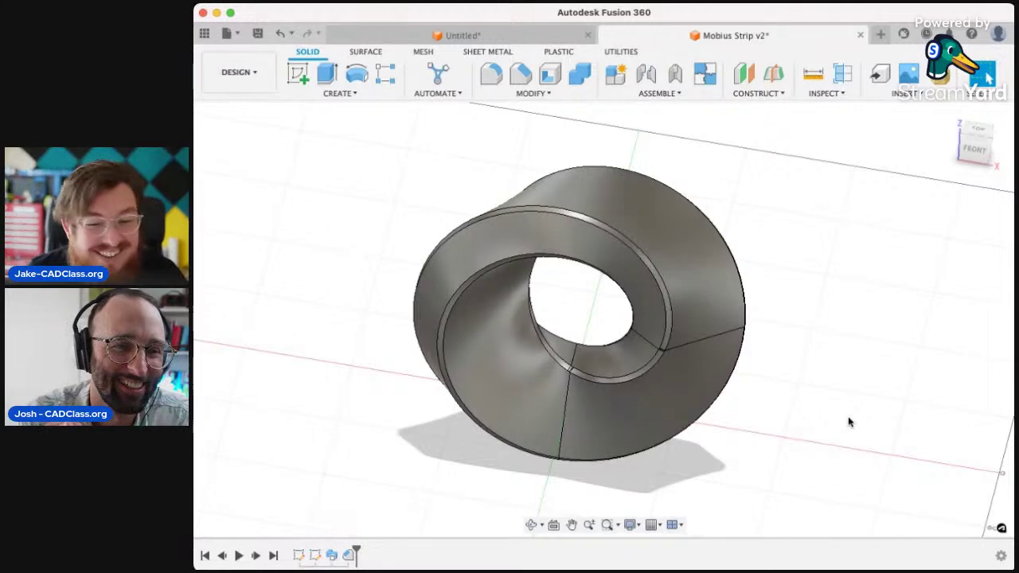
- Reopen the sweep's settings to review its profile and path selections, and close them without changes
scroll(836, 408, "down", 2)
middle_click_drag(845, 409, 745, 379)
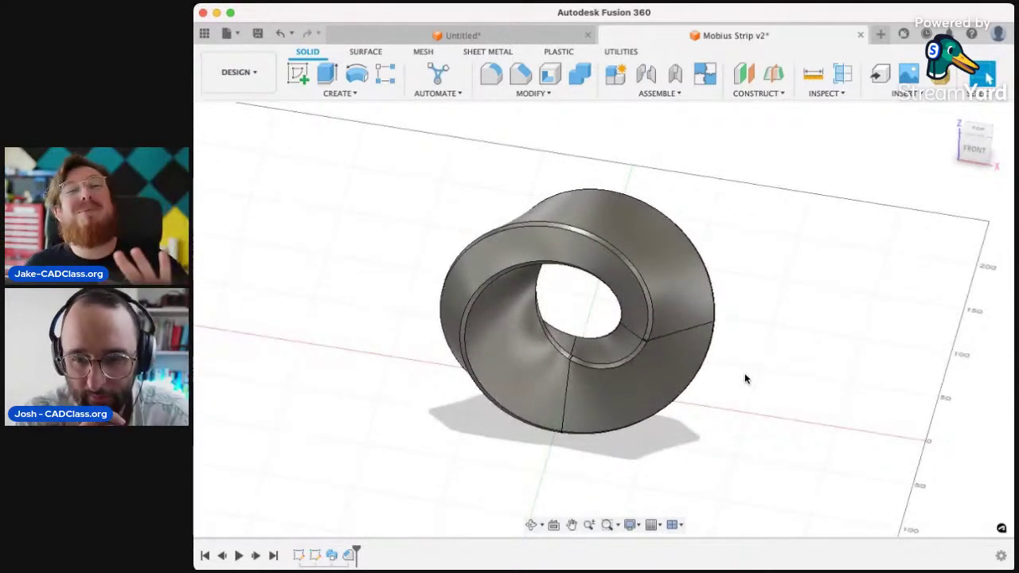
double_click(332, 555)
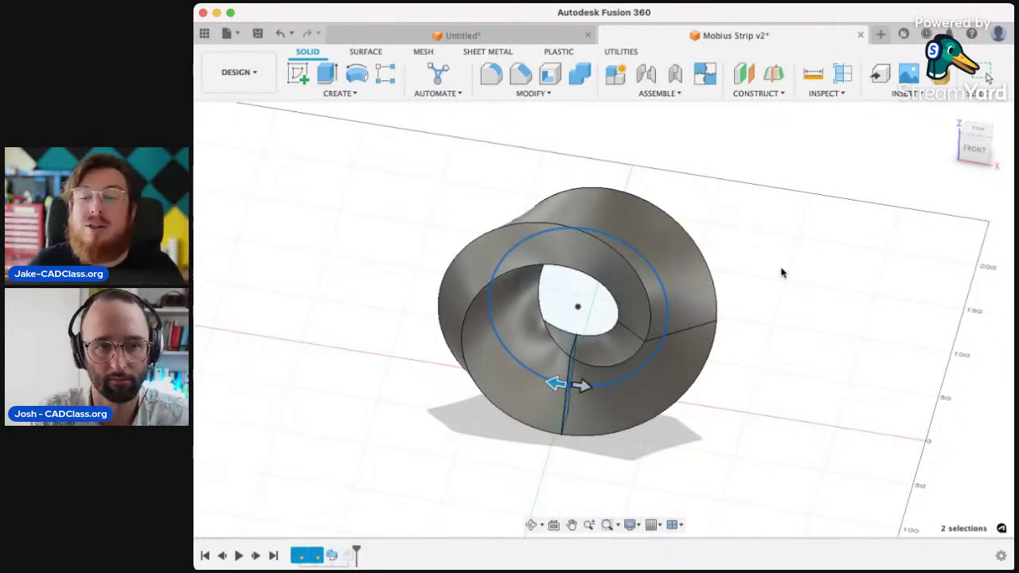
key("Return")
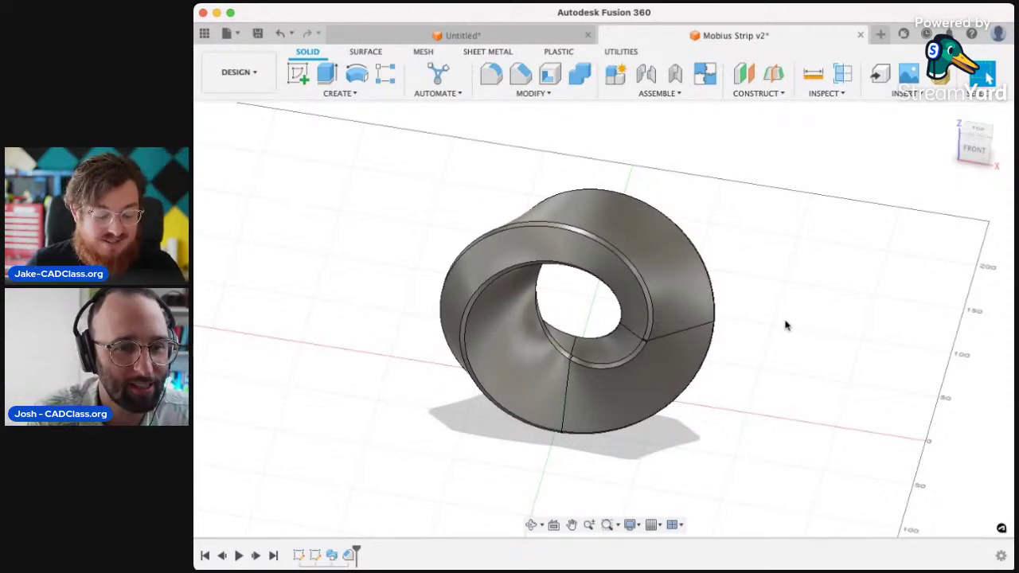
- View the Mobius strip from its back side and highlight the sweep and the sketches behind it in the design history
middle_click_drag(785, 326, 569, 318, "shift")
scroll(728, 383, "down", 2)
scroll(814, 398, "up", 5)
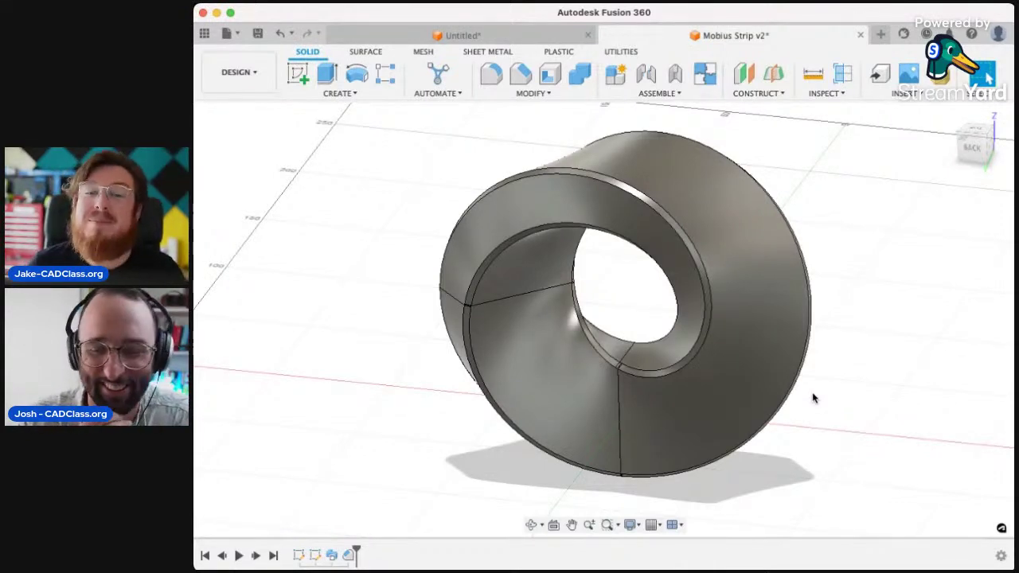
middle_click_drag(865, 380, 878, 280, "shift")
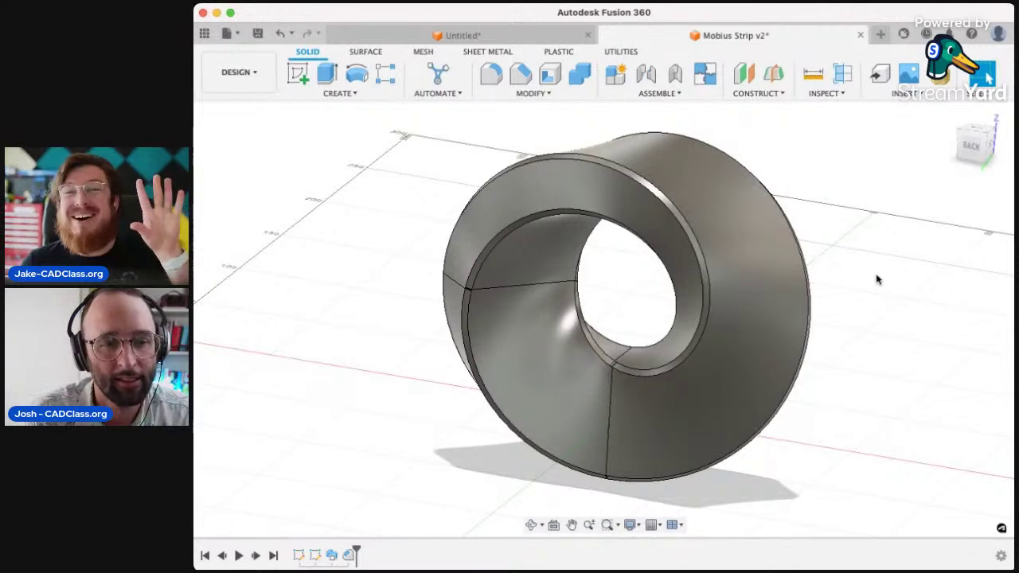
left_click(332, 556)
left_click(866, 323)
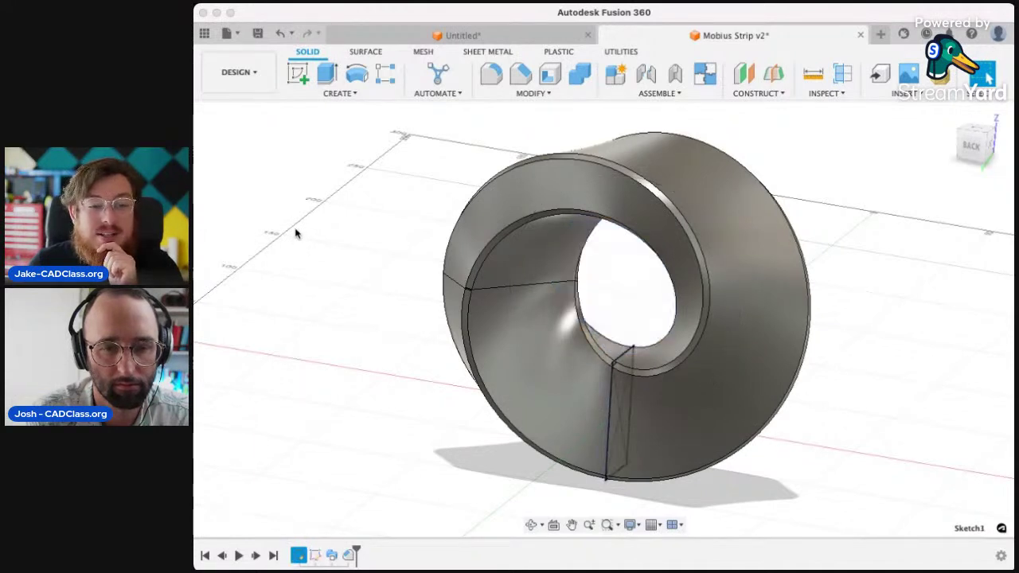
left_click(325, 290)
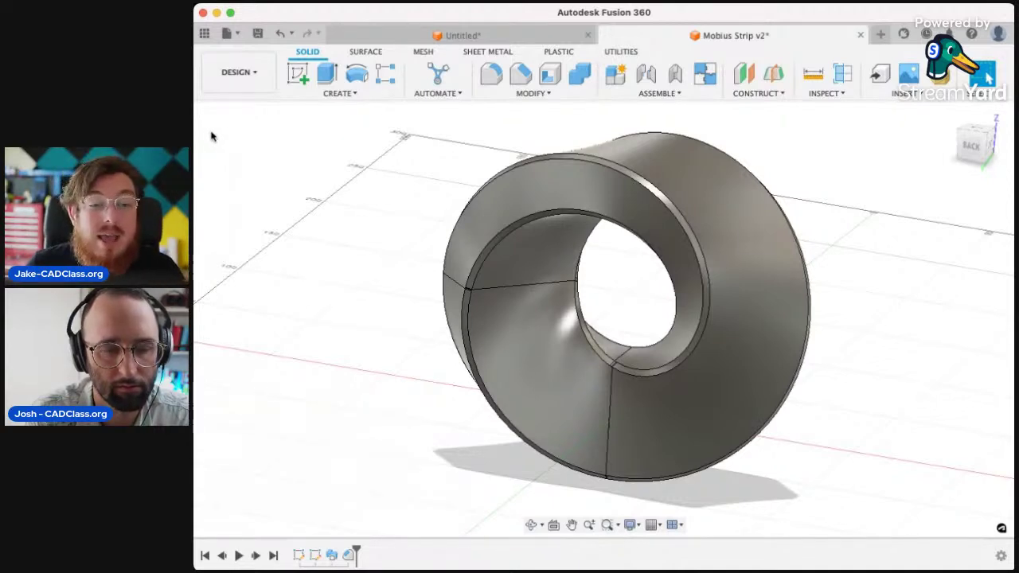
middle_click_drag(629, 478, 630, 516, "shift")
left_click(316, 555)
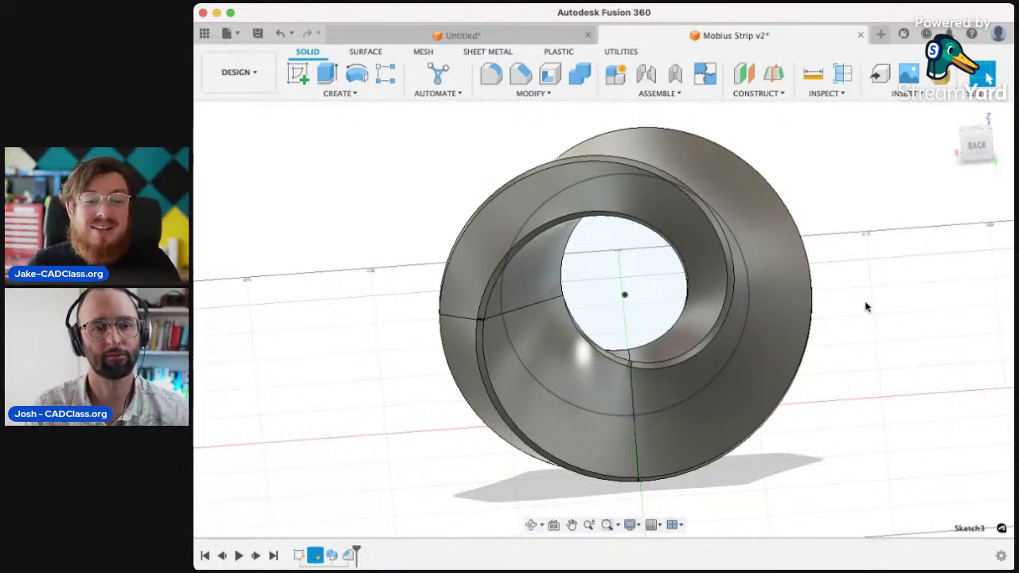
- Delete the vertical constraint on the path circle's center, move the center about 0.7 mm sideways off the axis and finish the sketch
double_click(317, 555)
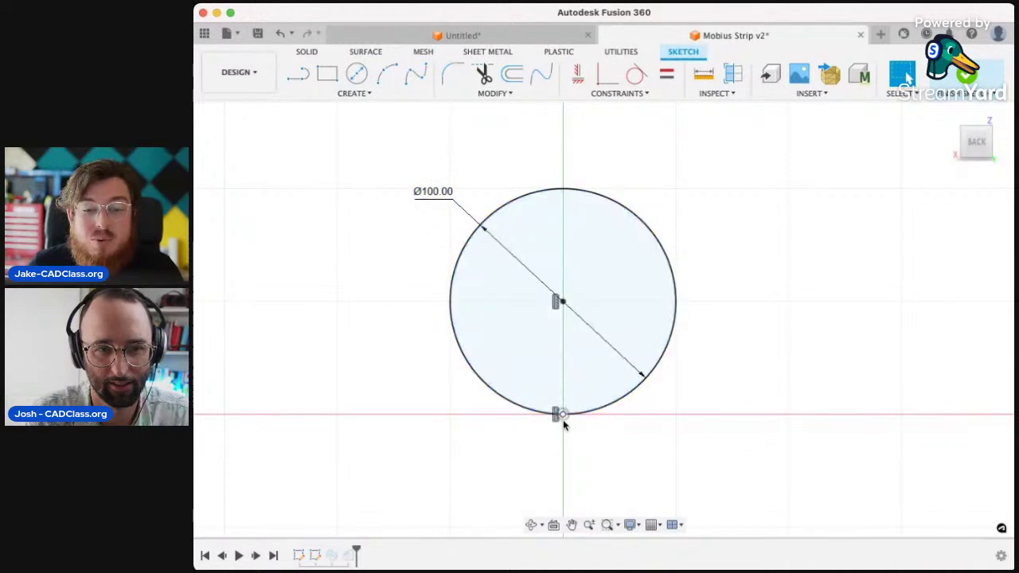
left_click(555, 303)
key("Delete")
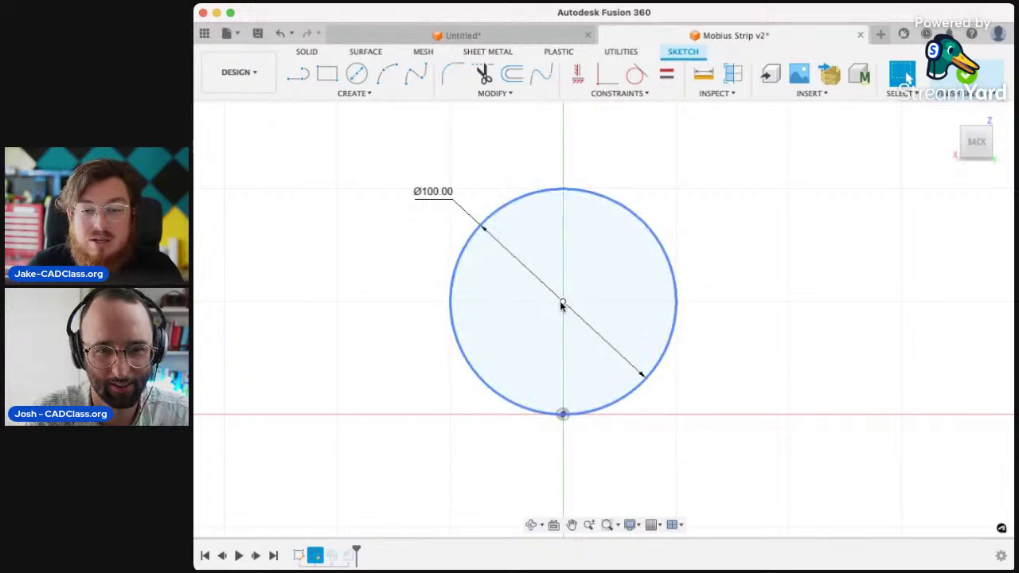
left_click_drag(565, 303, 567, 310)
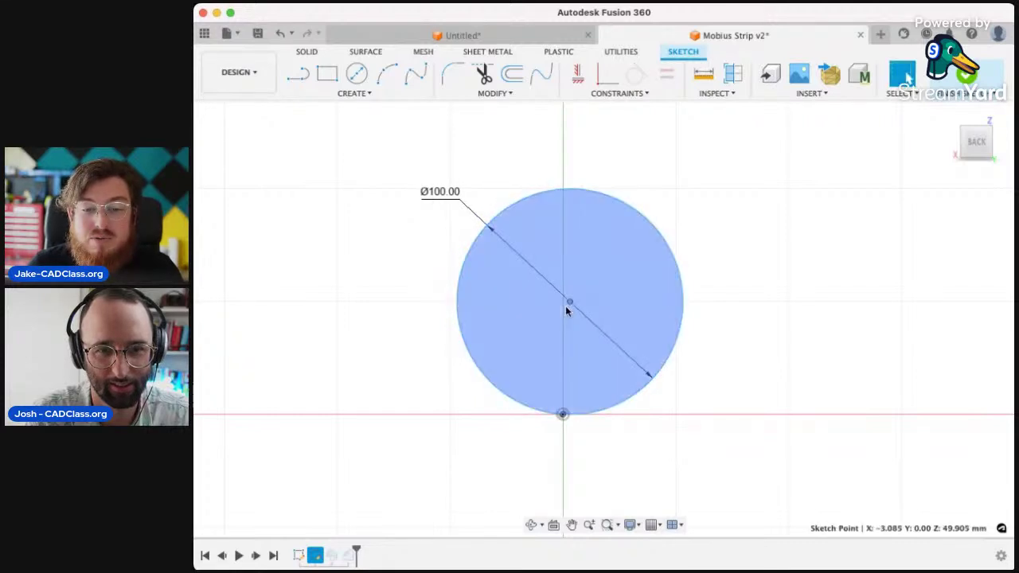
scroll(567, 307, "up", 10)
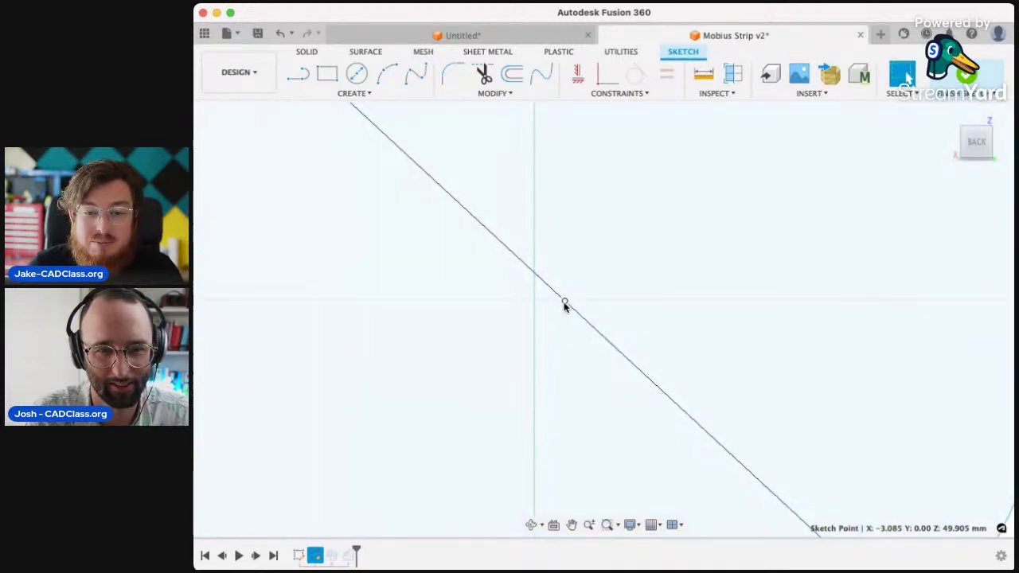
scroll(547, 303, "down", 10)
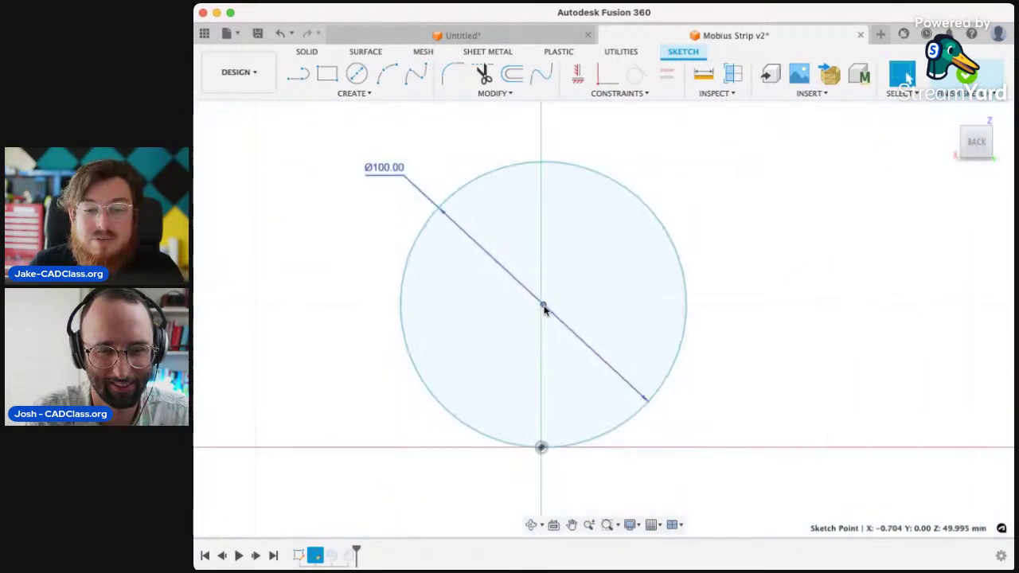
left_click(822, 328)
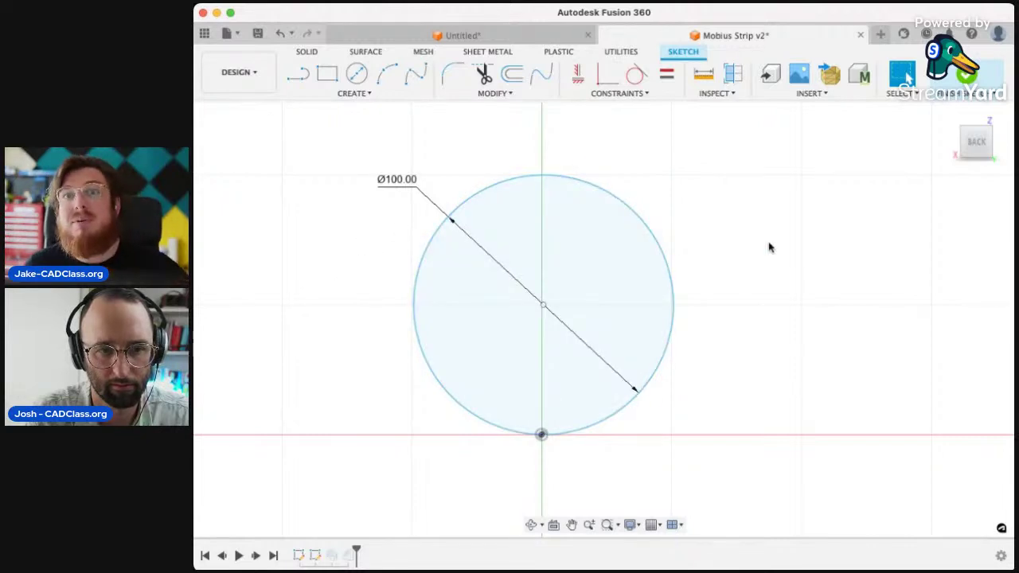
left_click(958, 82)
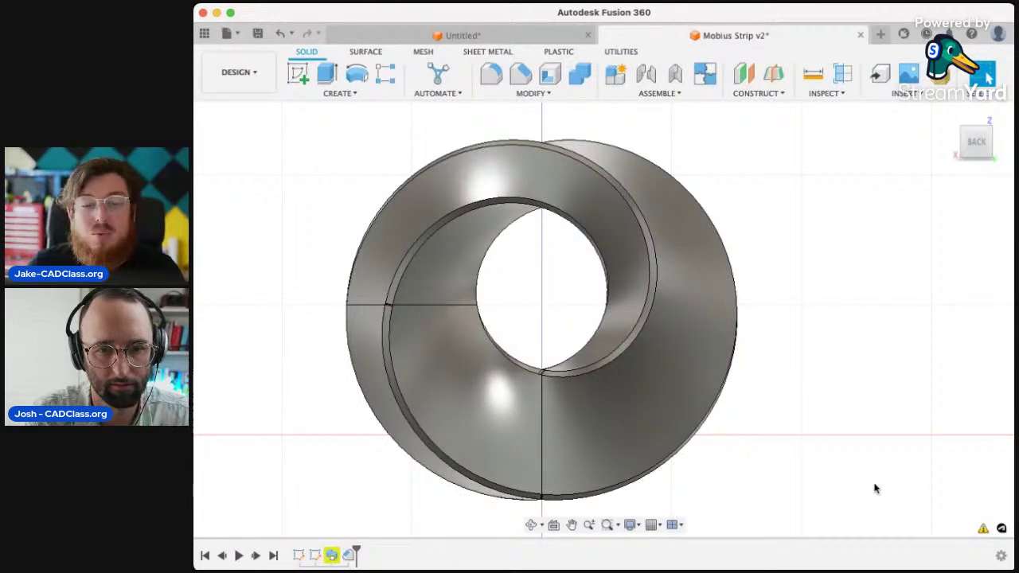
middle_click_drag(467, 528, 512, 411, "shift")
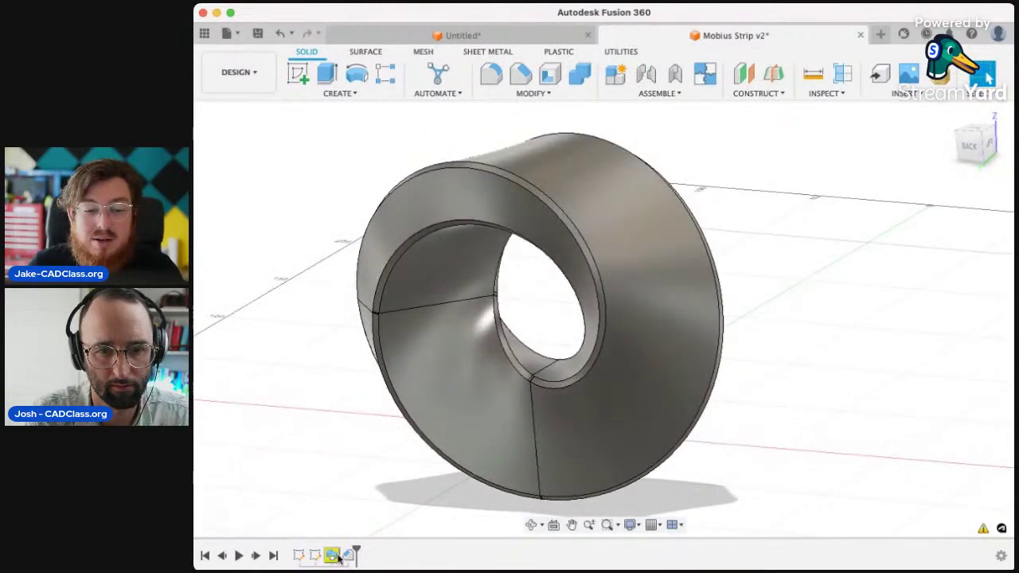
left_click_drag(358, 552, 324, 552)
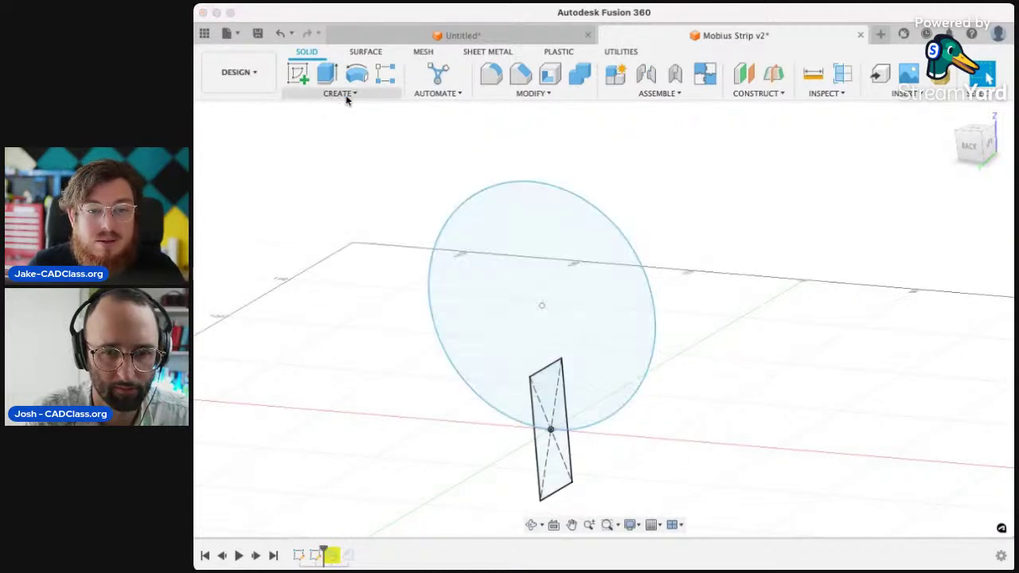
left_click(307, 141)
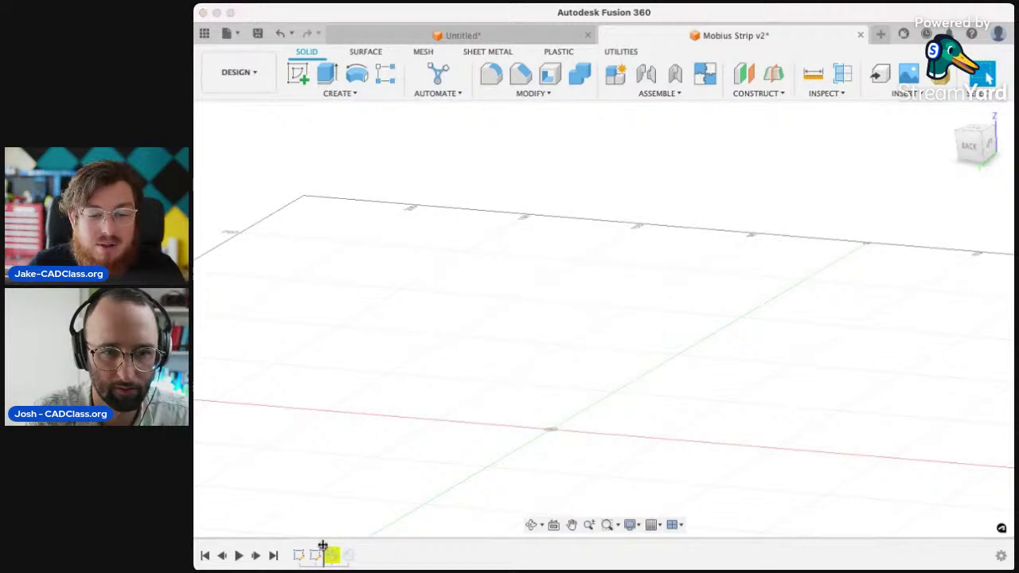
left_click_drag(325, 552, 356, 551)
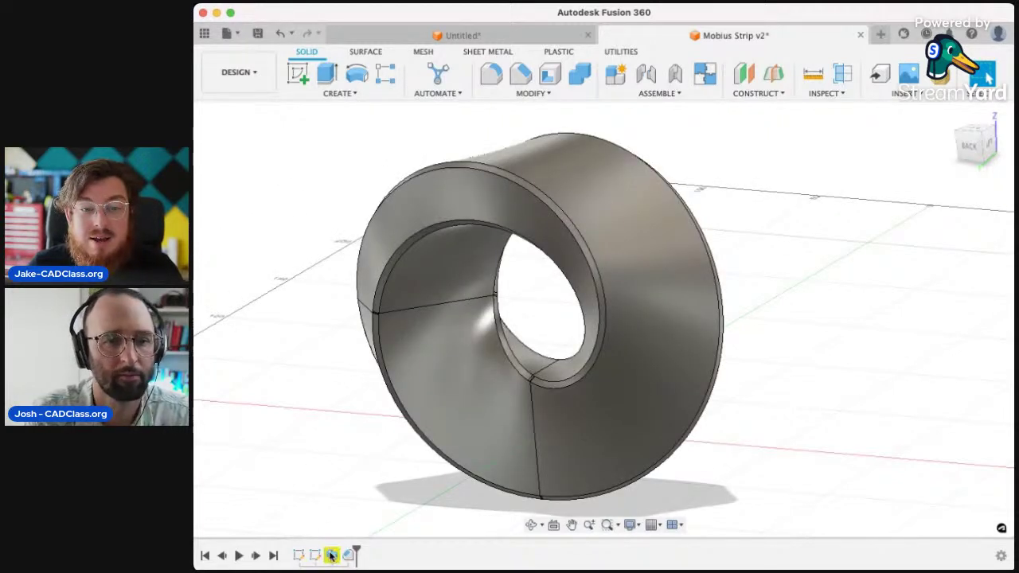
- Open the sweep for editing, examine up close where the rectangular profile meets the circular path, and confirm the feature
double_click(332, 555)
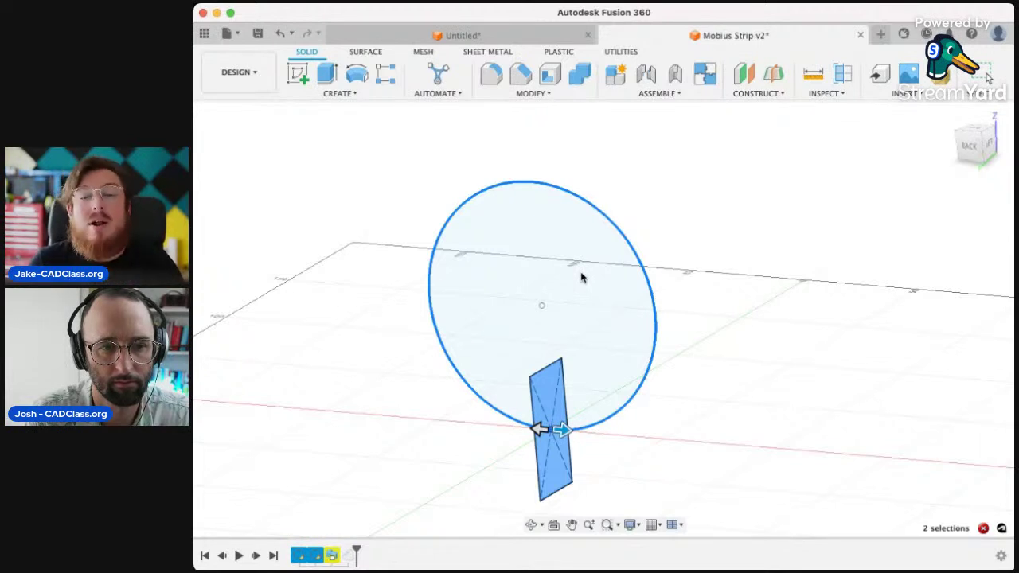
scroll(525, 426, "up", 5)
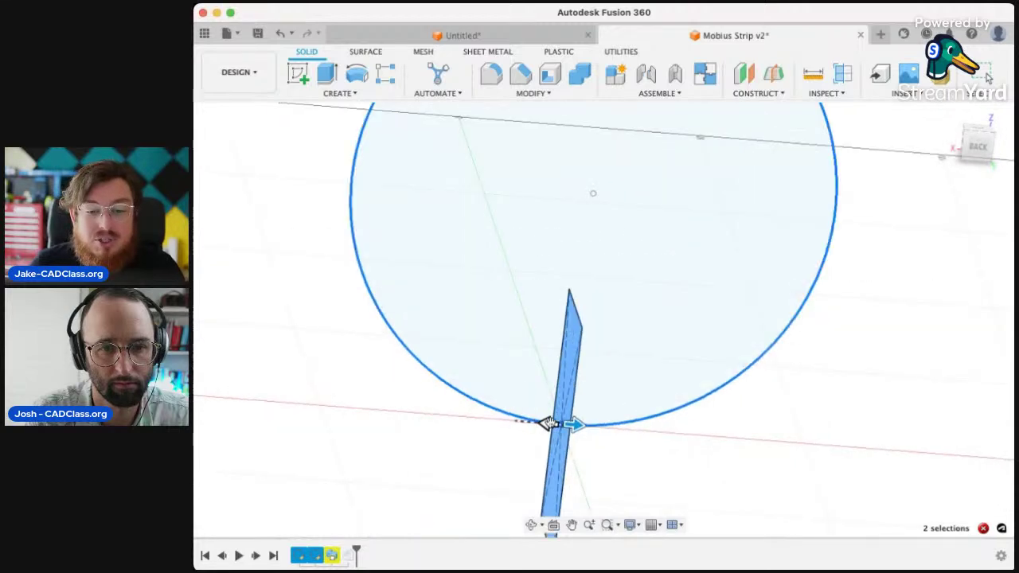
scroll(549, 424, "up", 3)
scroll(552, 426, "up", 5)
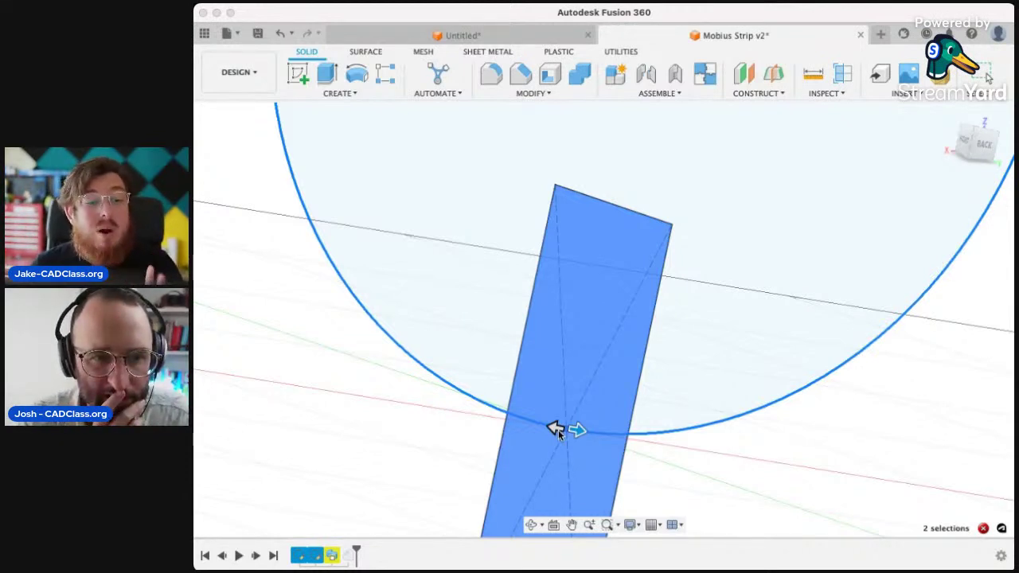
scroll(667, 418, "down", 8)
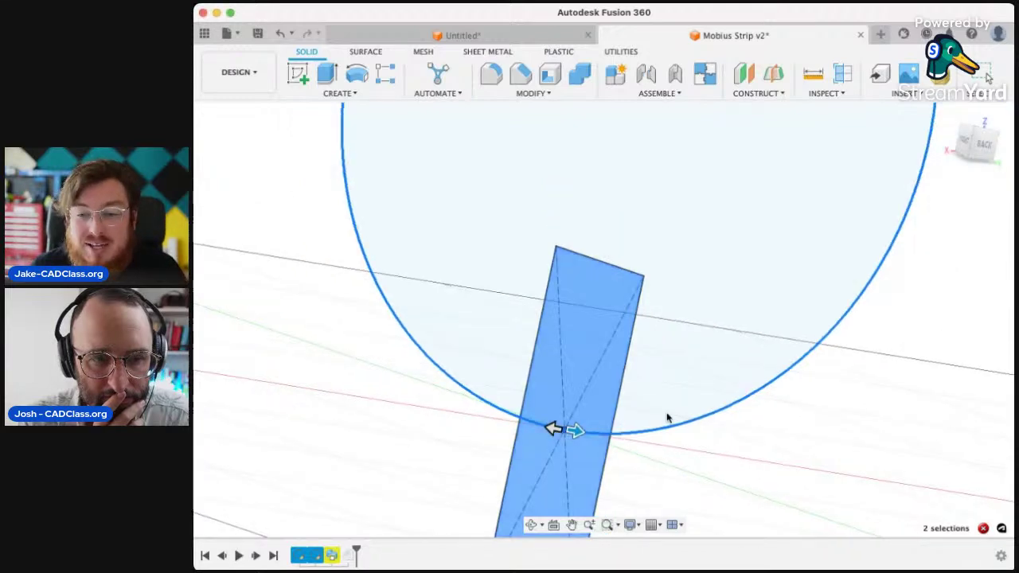
mouse_move(672, 432)
middle_mouse_down("shift")
mouse_move(605, 443)
mouse_move(634, 416)
middle_mouse_up("shift")
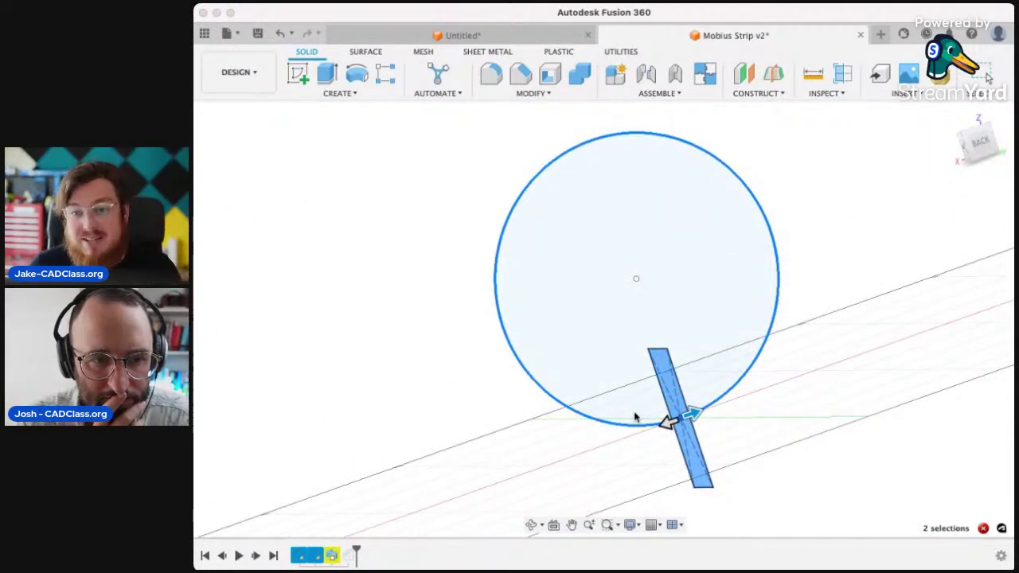
key("Return")
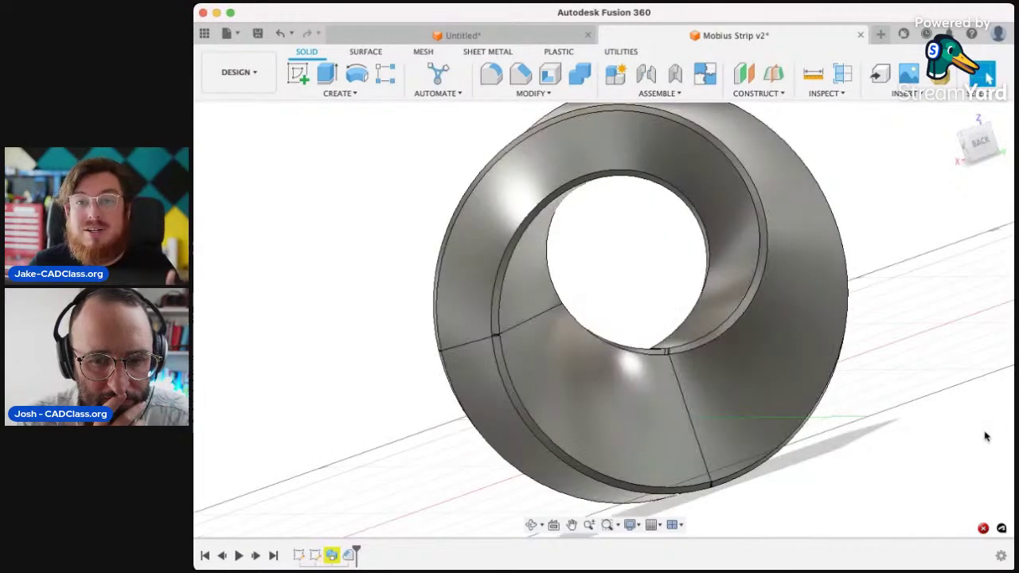
- Edit the path circle's sketch, constrain the circle's center vertically to the origin point, and finish the sketch
double_click(315, 557)
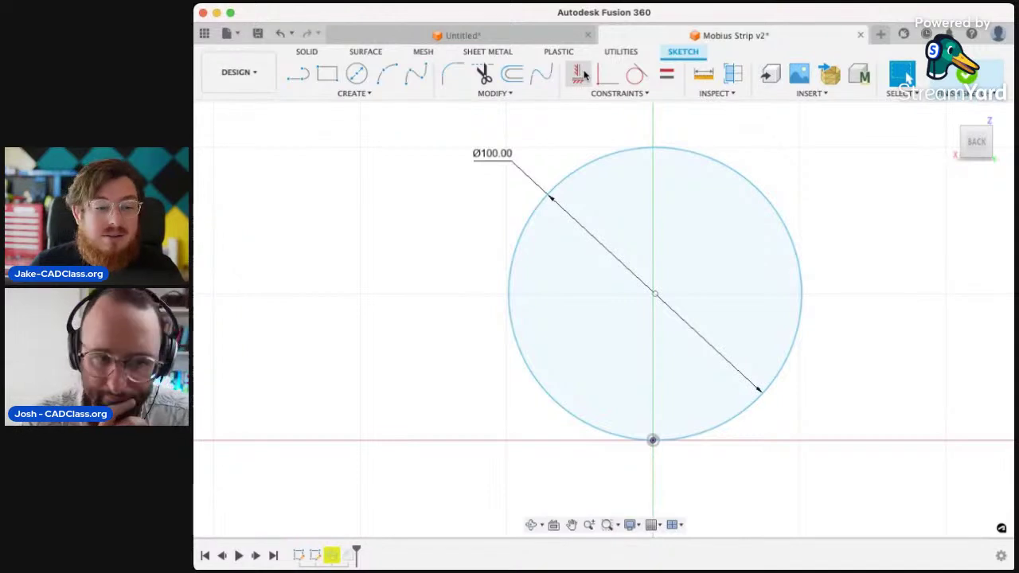
left_click(579, 74)
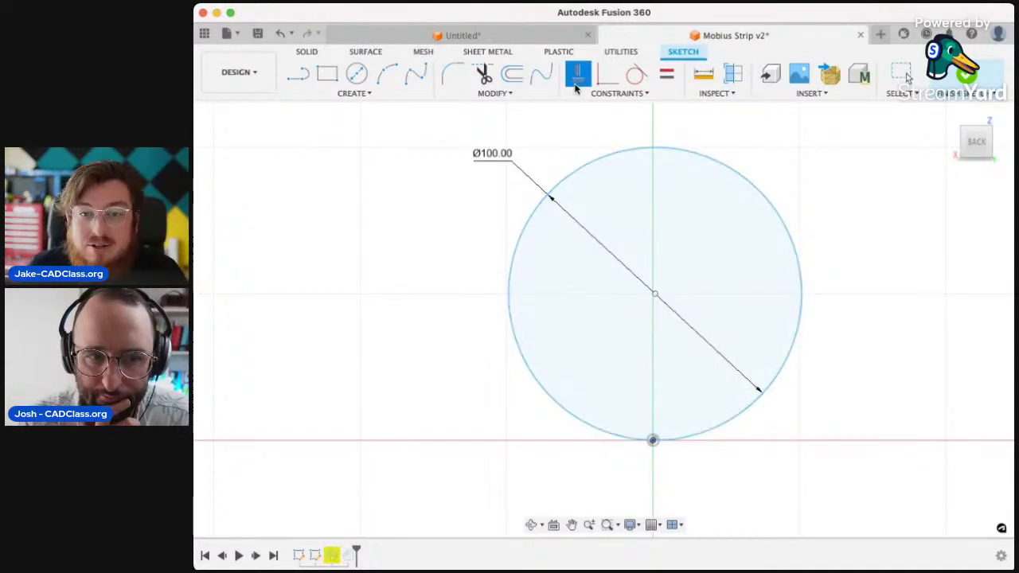
left_click(655, 295)
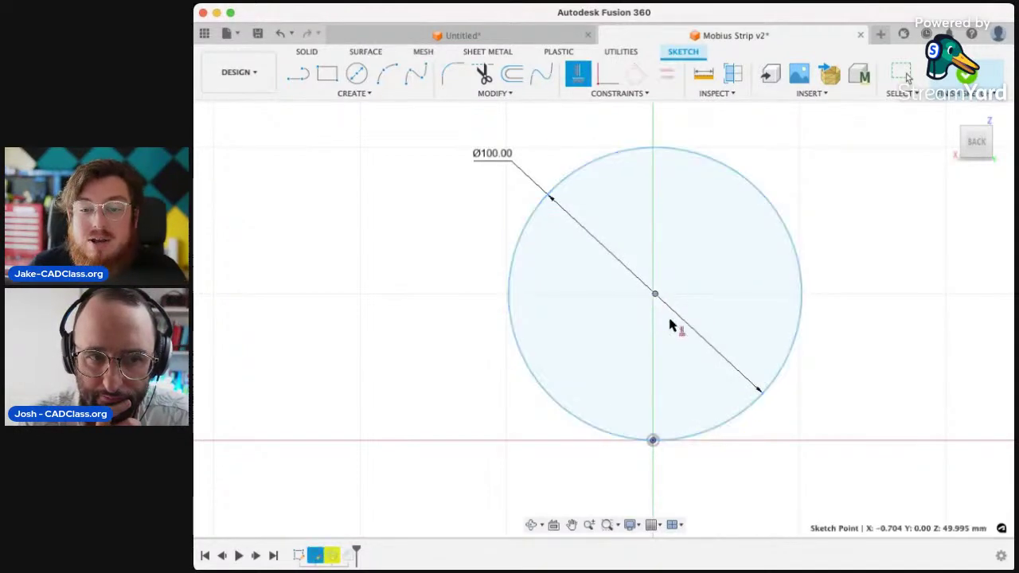
left_click(653, 442)
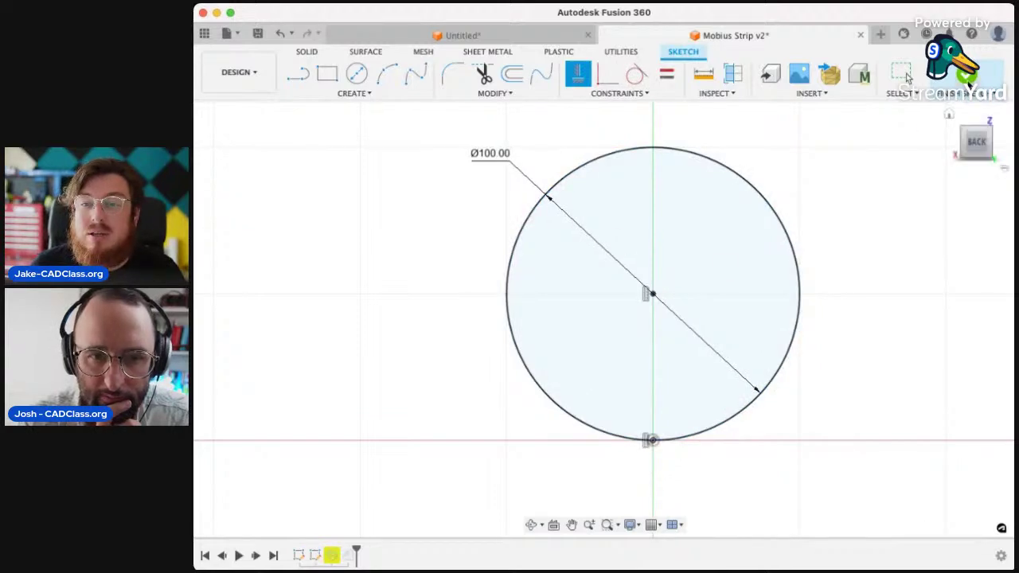
left_click(966, 73)
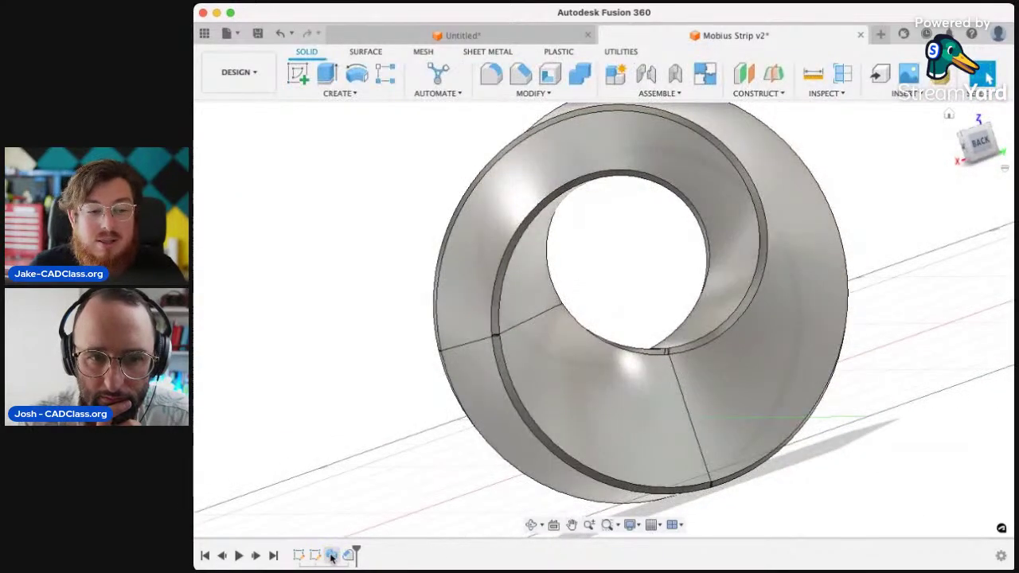
- Examine the Mobius strip from its back and left sides and up close
middle_click_drag(423, 462, 797, 419, "shift")
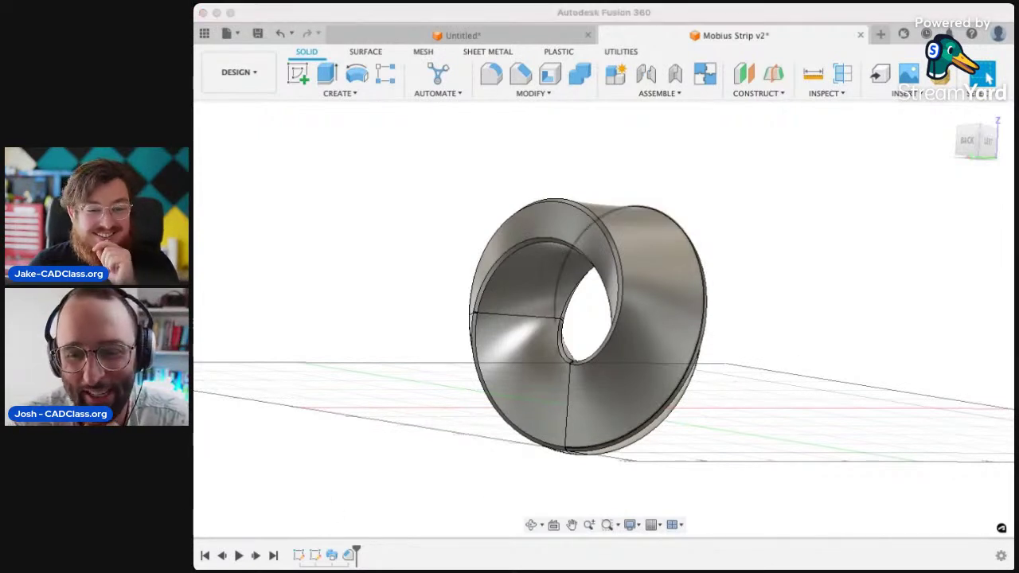
left_click(769, 360)
middle_click_drag(758, 358, 826, 400, "shift")
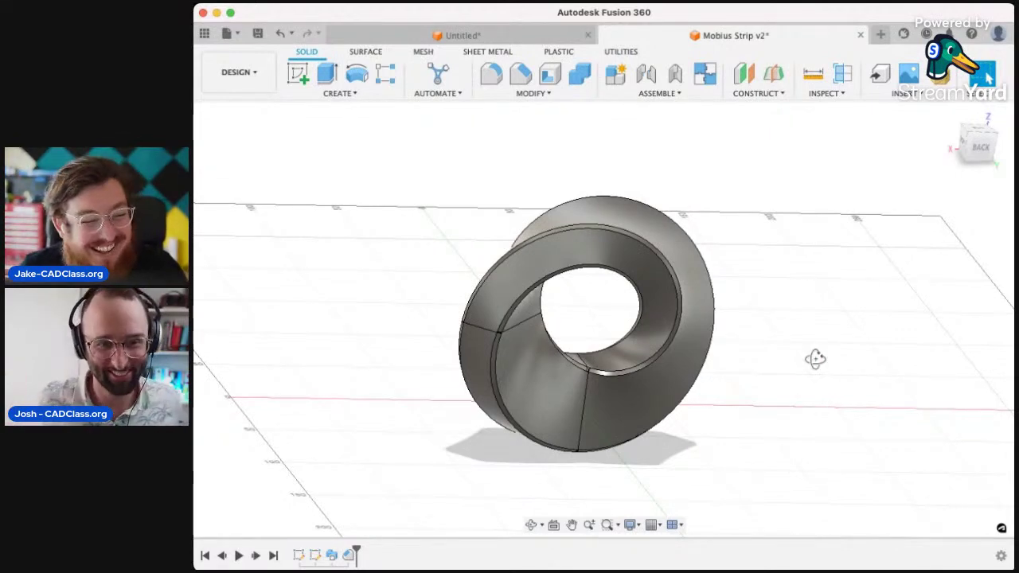
middle_click_drag(814, 357, 733, 363, "shift")
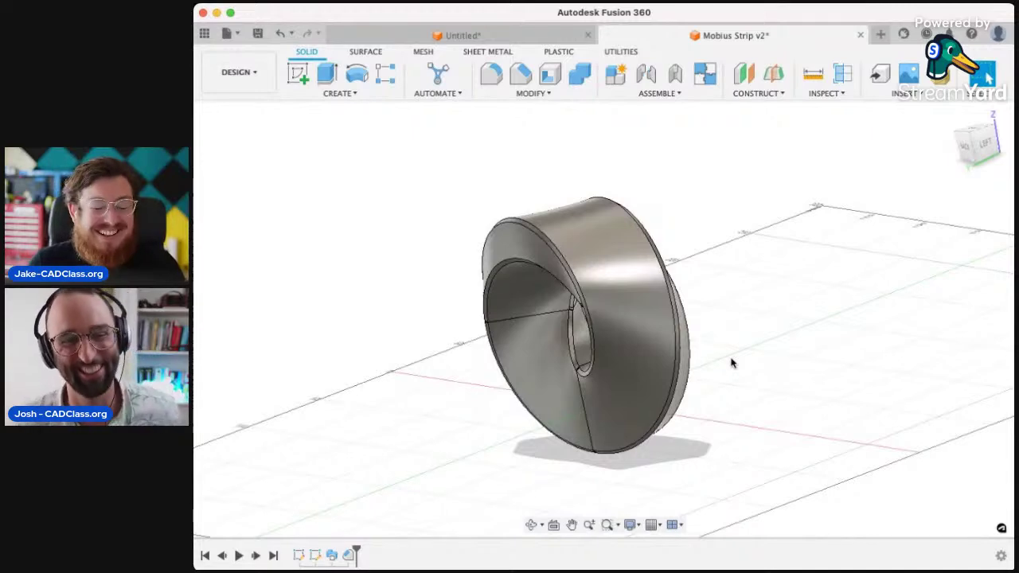
middle_click_drag(735, 367, 779, 368, "shift")
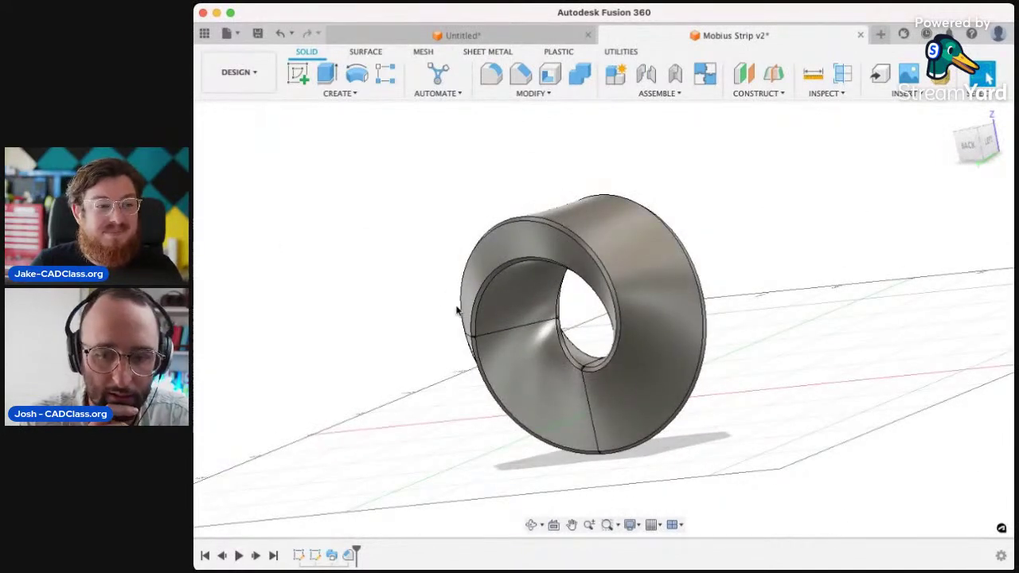
scroll(457, 311, "up", 3)
middle_click_drag(913, 369, 964, 375, "shift")
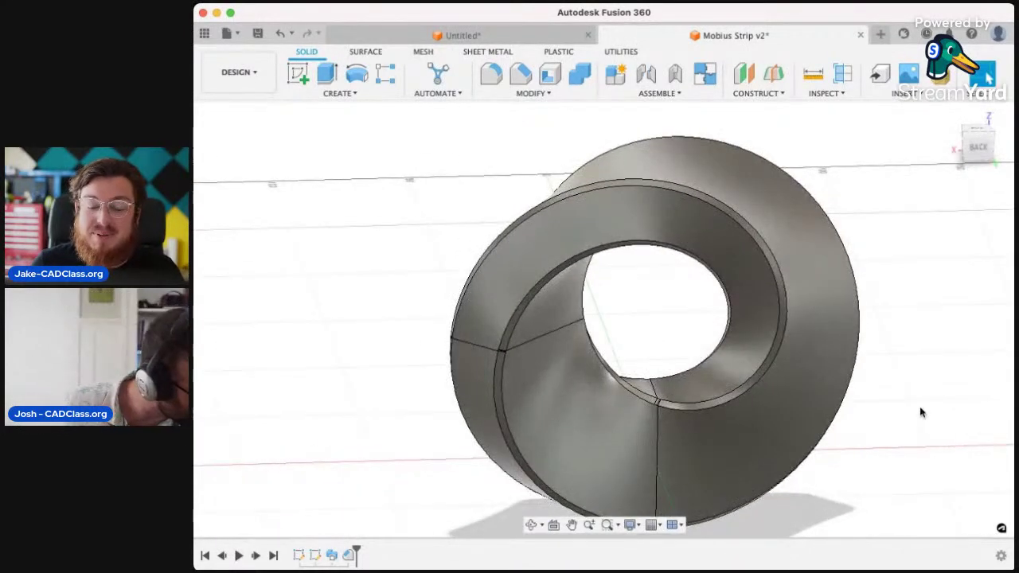
middle_click_drag(919, 406, 828, 339)
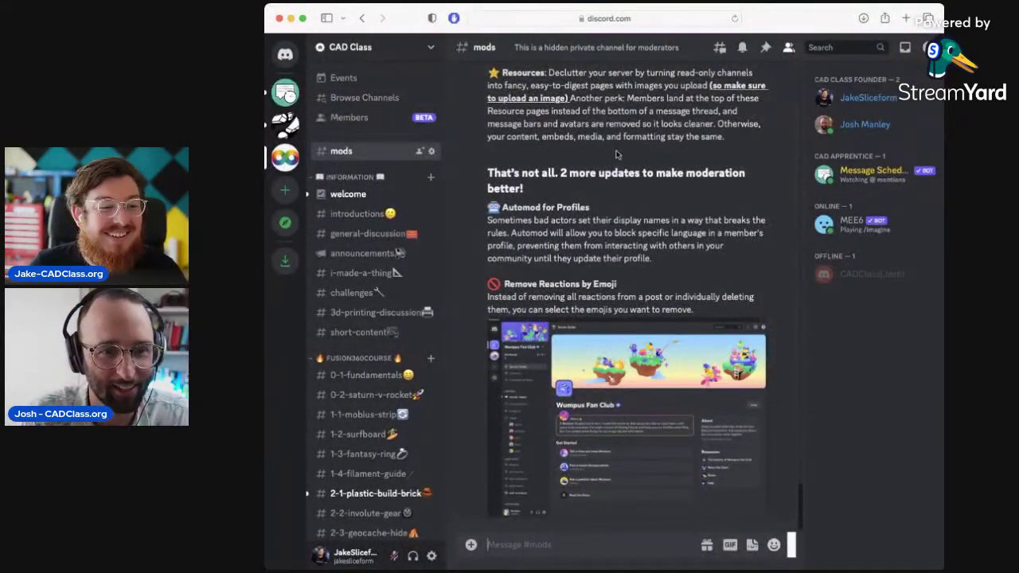
- Look through the mods channel of the CAD Class Discord server and open the i-made-a-thing channel
scroll(634, 248, "up", 5)
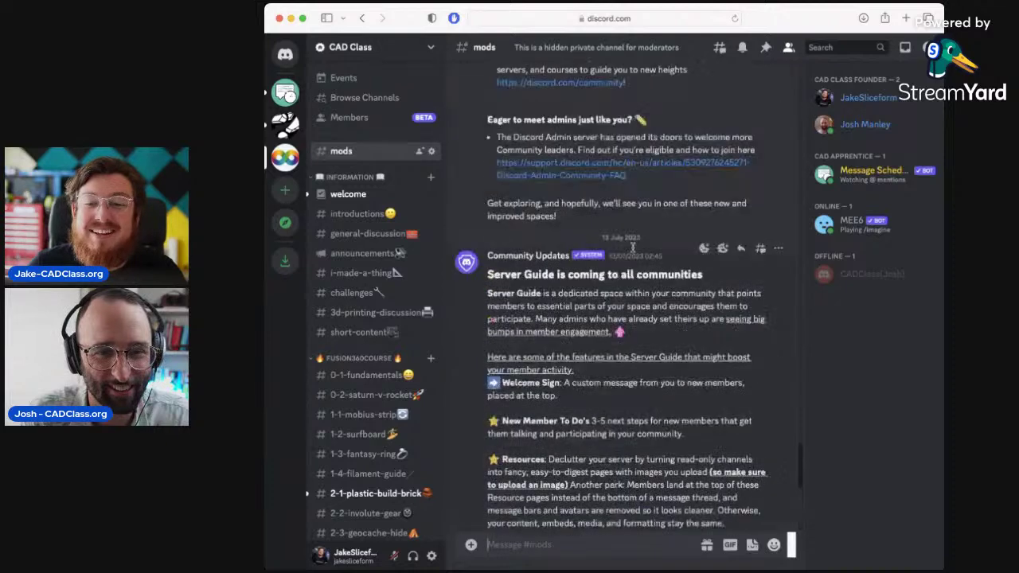
scroll(634, 248, "up", 5)
scroll(380, 378, "down", 3)
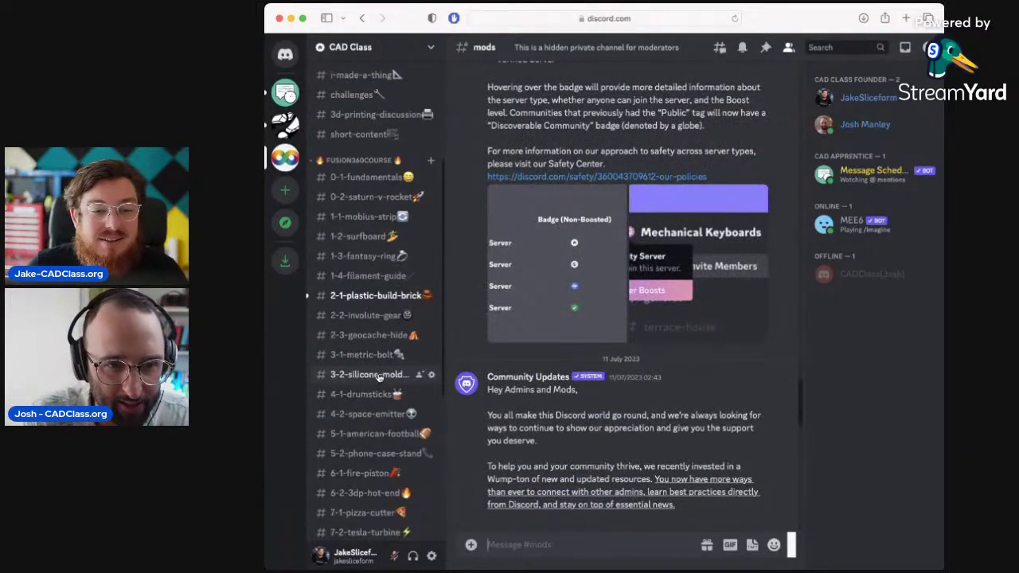
scroll(370, 207, "up", 1)
left_click(362, 99)
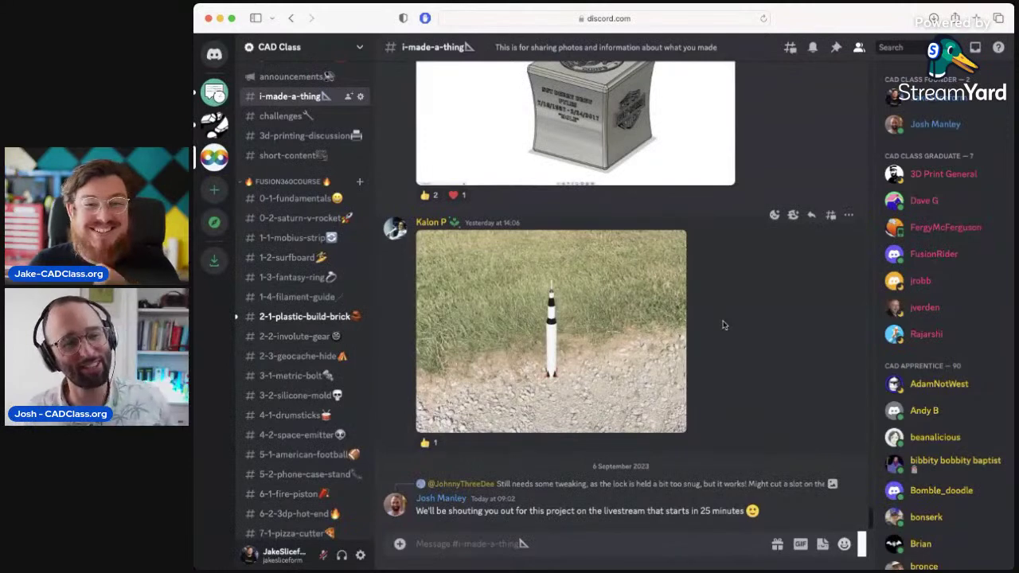
- Browse the channel back to the 3 September post about the practice lock stand and enlarge its photo of the printed tray
scroll(723, 325, "up", 2)
scroll(847, 490, "down", 2)
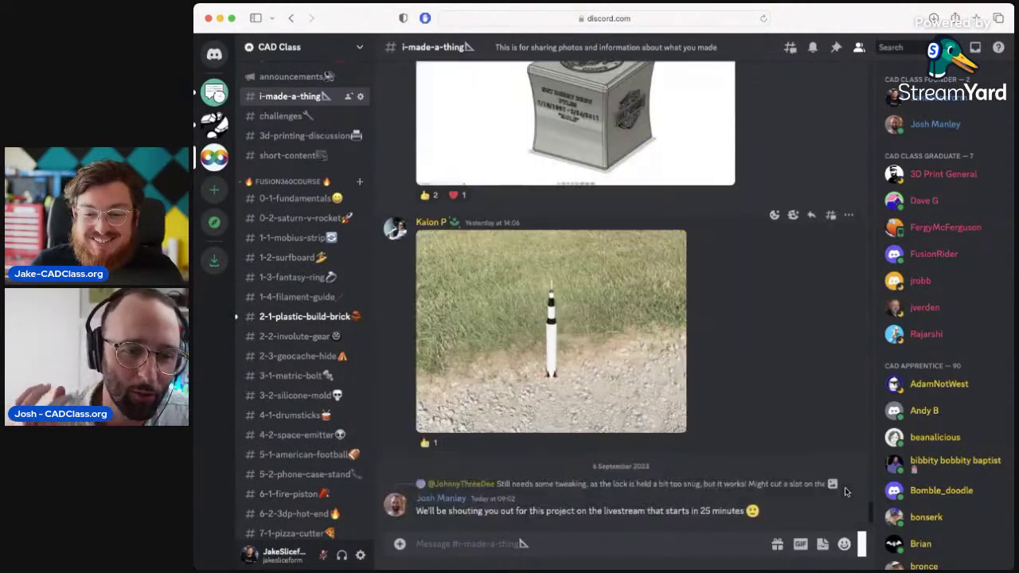
scroll(813, 430, "up", 3)
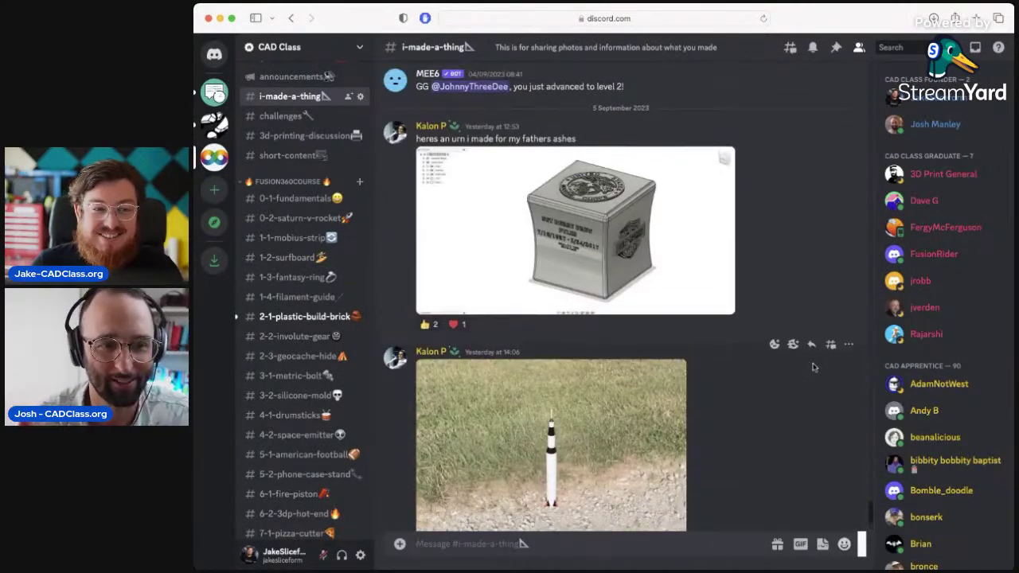
scroll(813, 368, "up", 7)
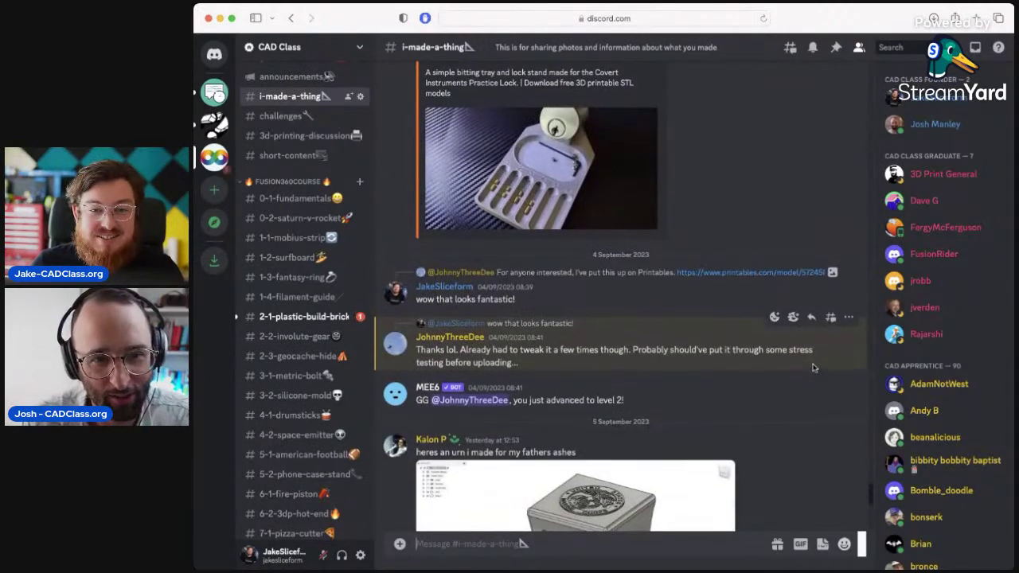
scroll(813, 367, "up", 6)
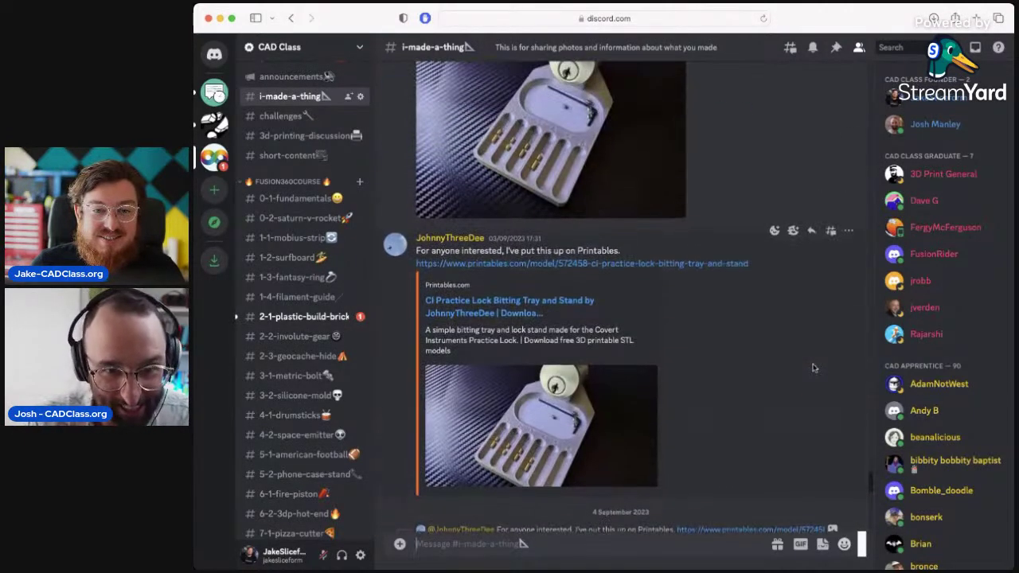
scroll(813, 367, "up", 1)
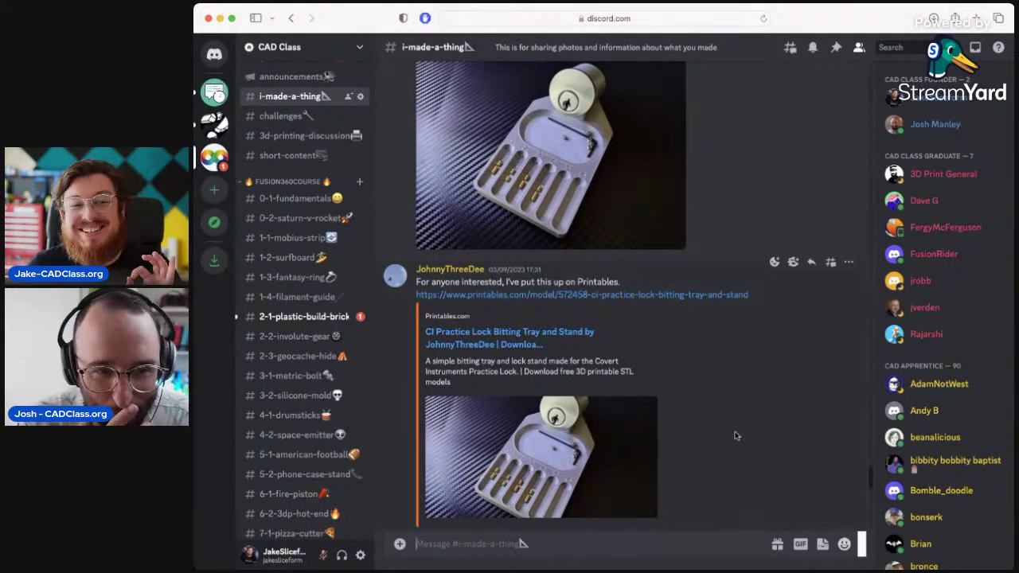
scroll(731, 335, "up", 10)
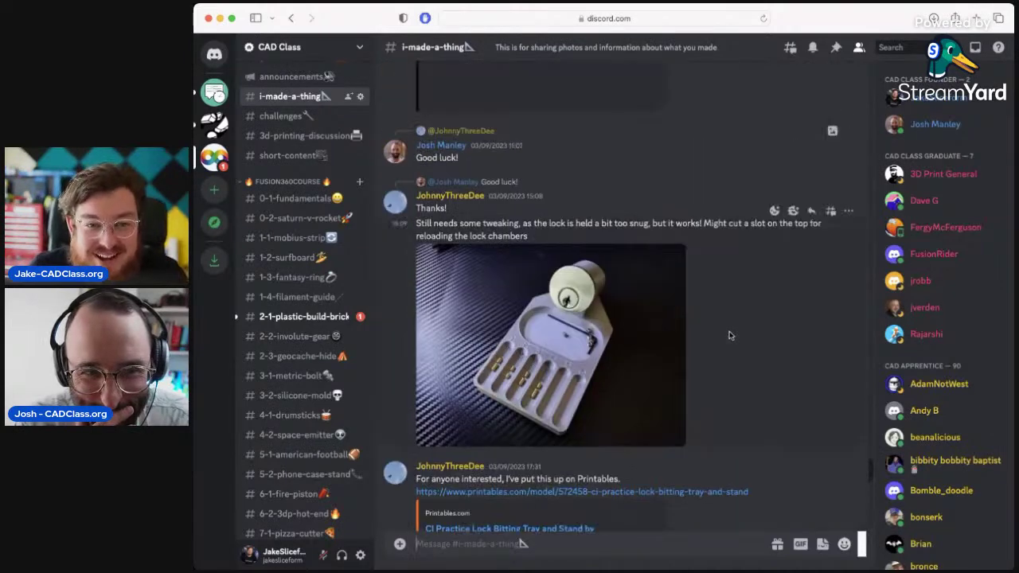
scroll(730, 335, "down", 3)
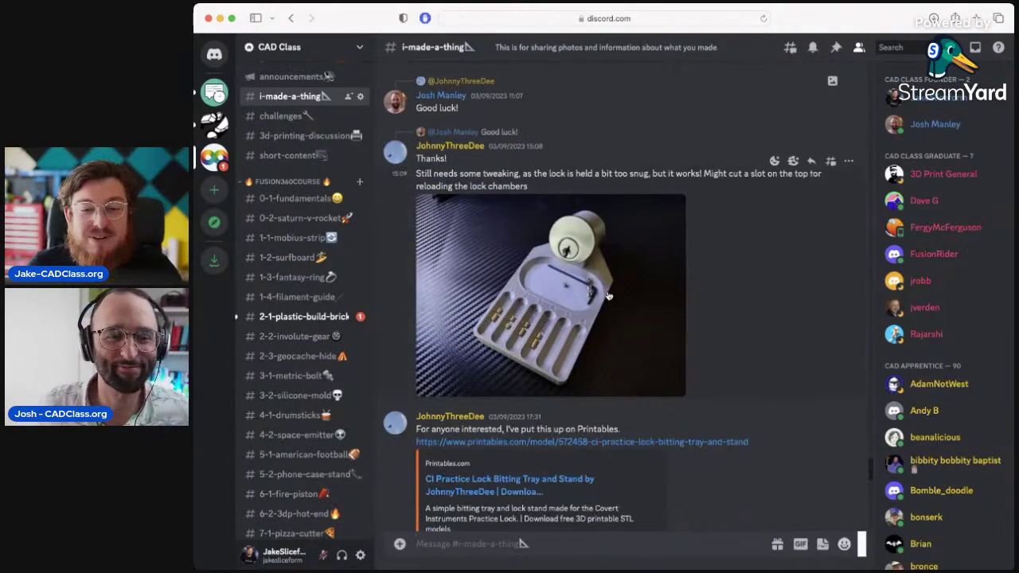
left_click(579, 305)
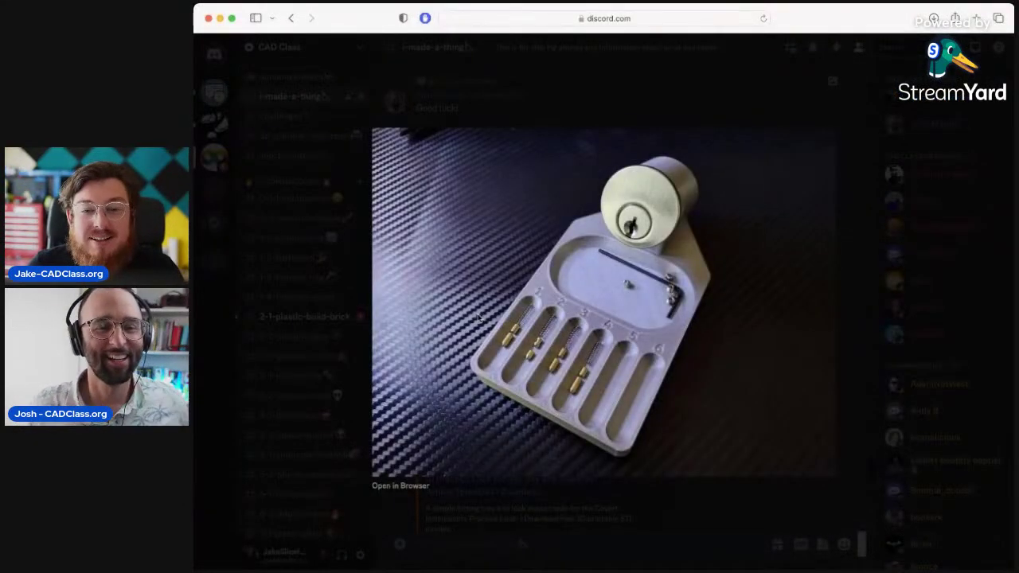
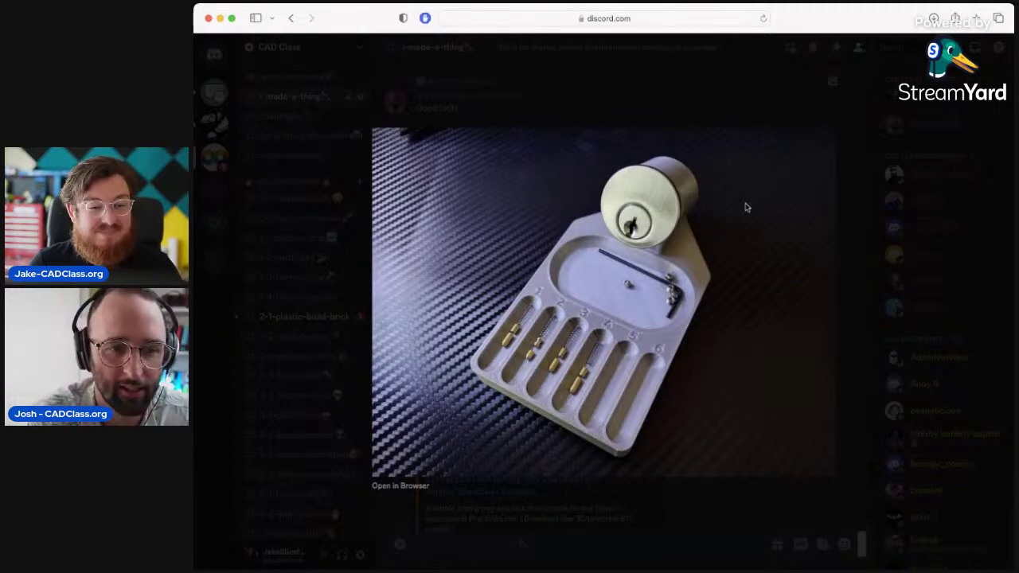
- Leave the enlarged photo, reload the CAD Class Discord server from the browser bookmarks and reopen the i-made-a-thing channel
left_click(292, 18)
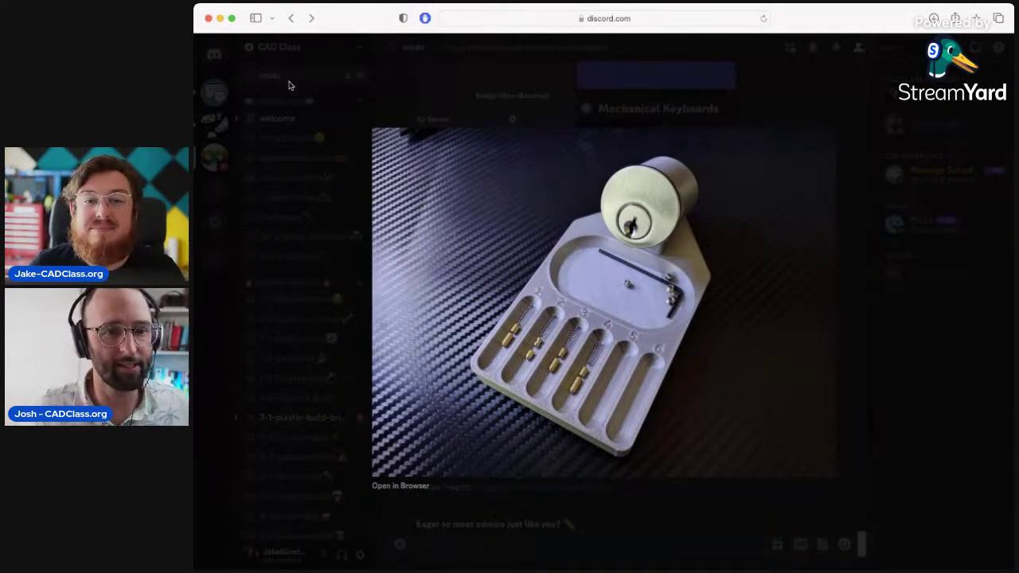
left_click(292, 19)
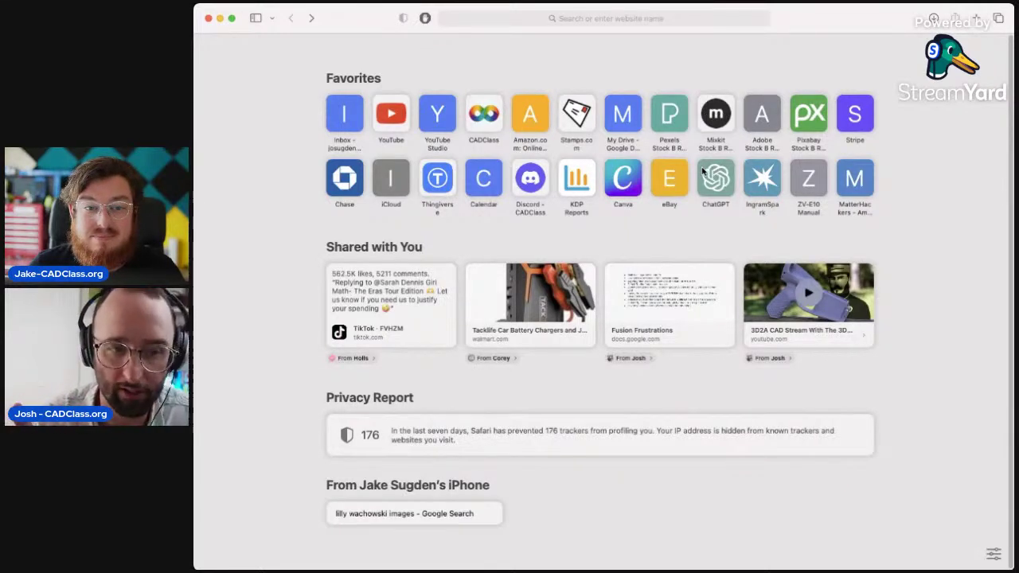
left_click(256, 17)
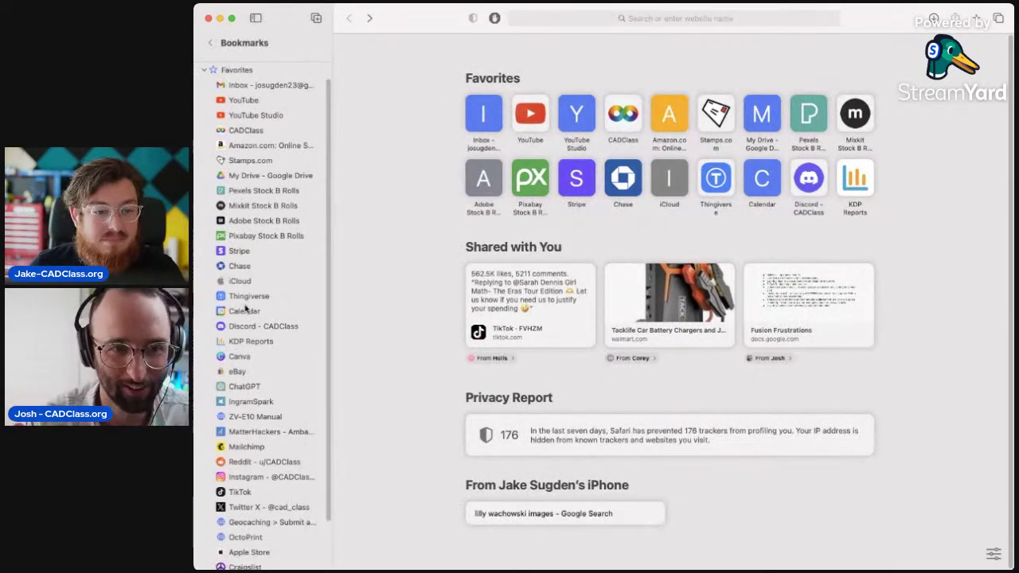
left_click(245, 327)
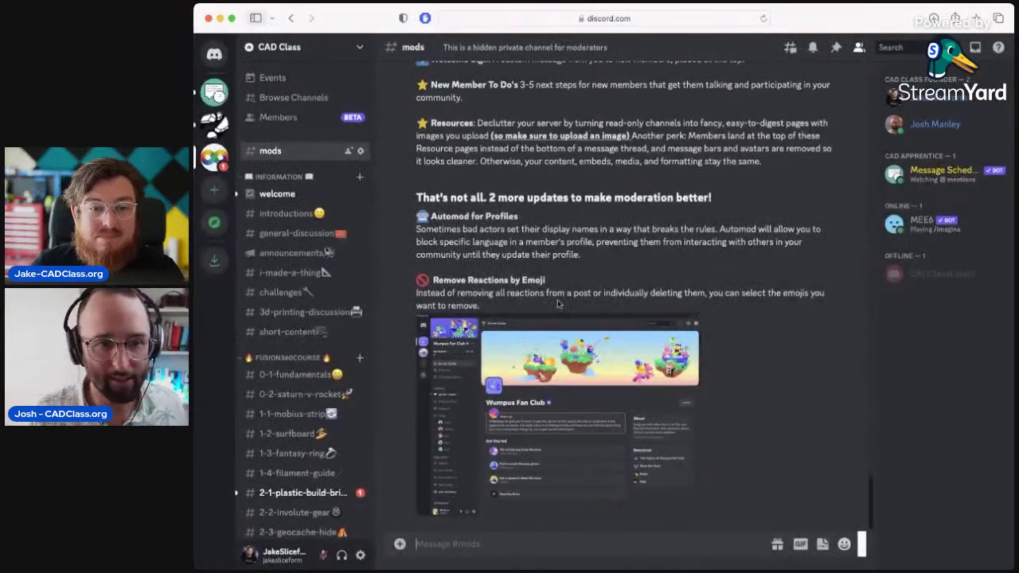
left_click(283, 272)
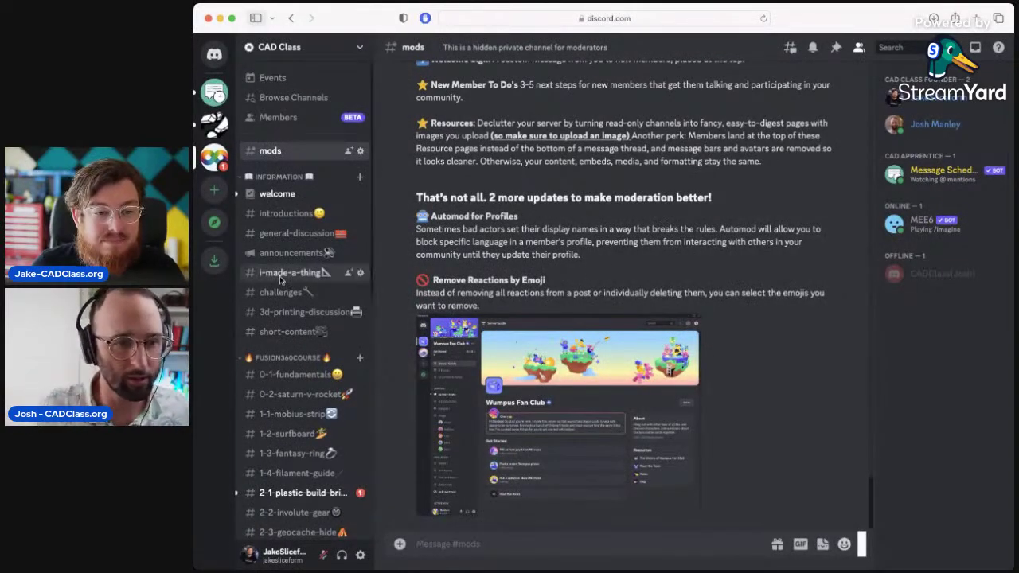
- Find the 3 September post showing the pinning tray and lock holder as a CAD model and a sliced print
scroll(796, 363, "up", 5)
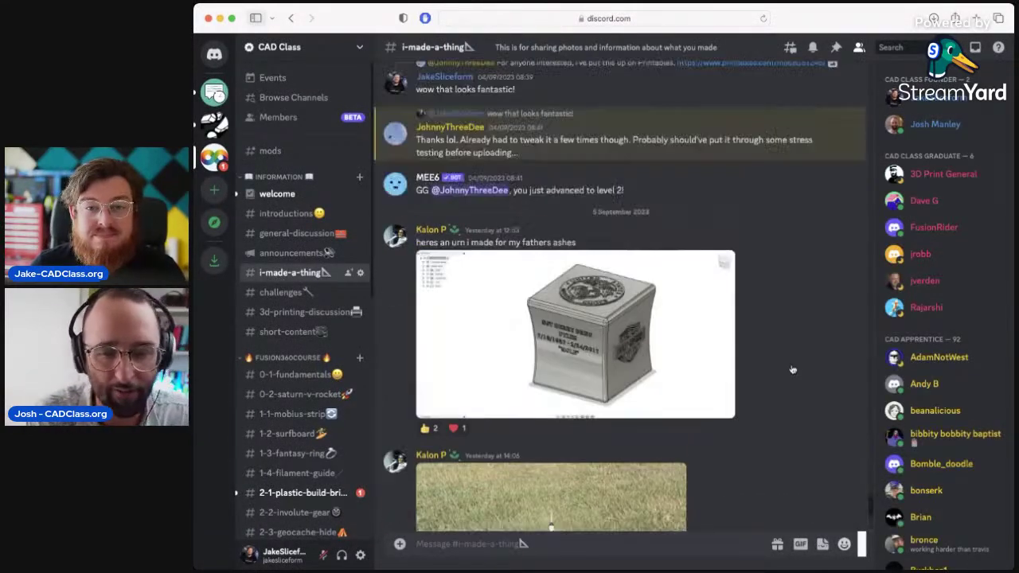
scroll(793, 375, "up", 10)
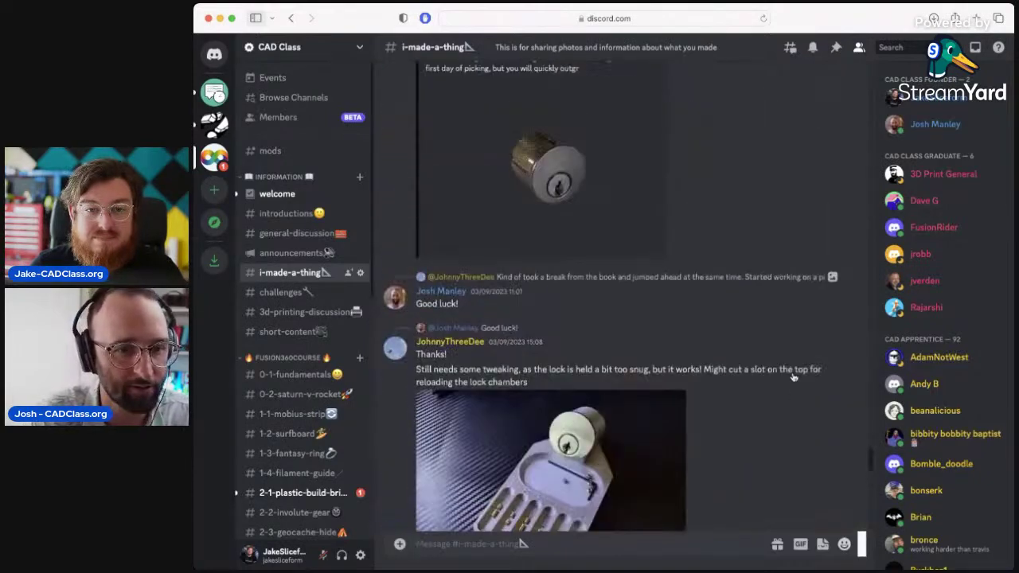
scroll(794, 377, "up", 10)
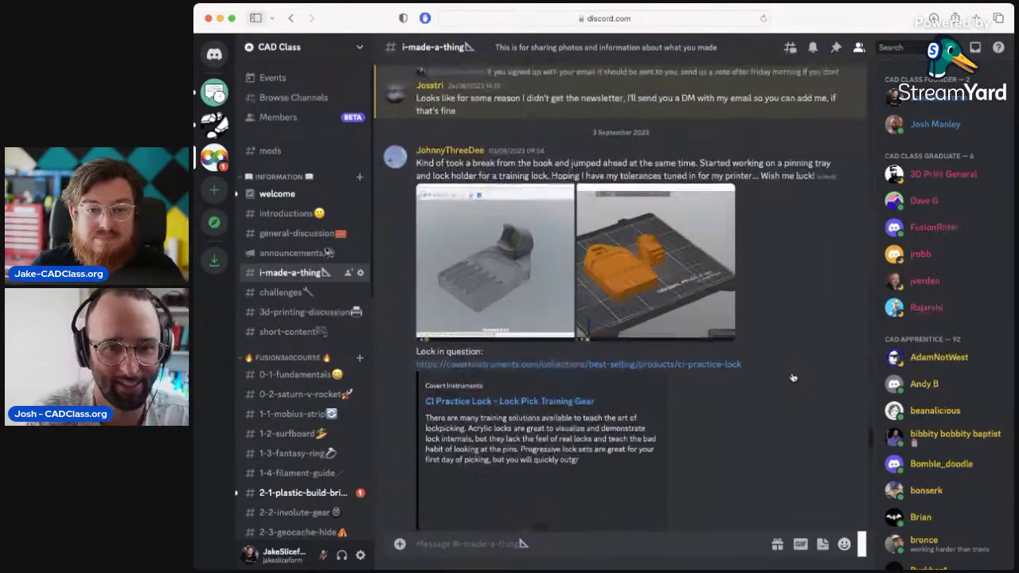
scroll(793, 378, "up", 8)
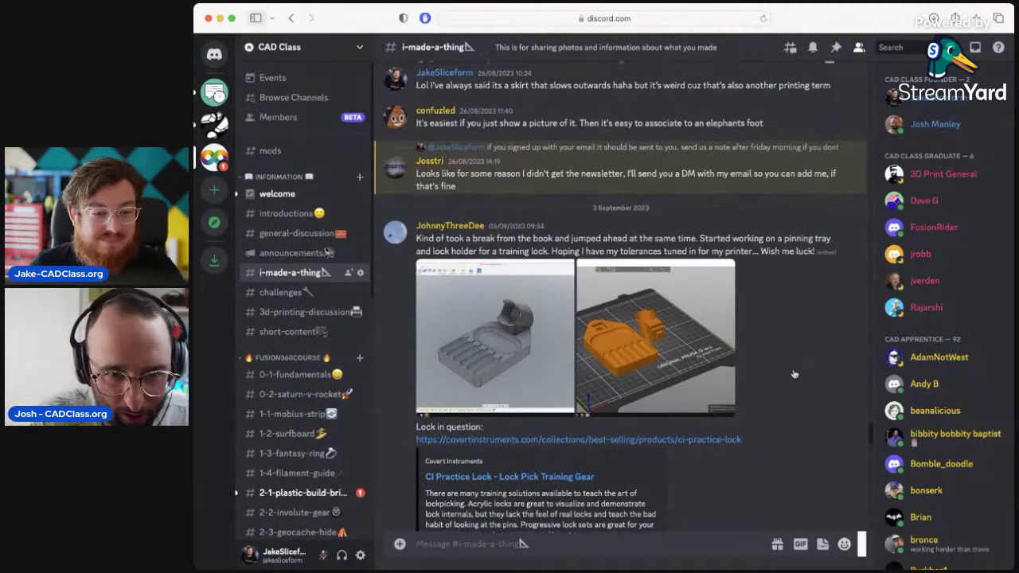
- Review older member projects in the channel, from the 24 August Fusion design to the 15 August vertical laptop stand
scroll(793, 377, "up", 10)
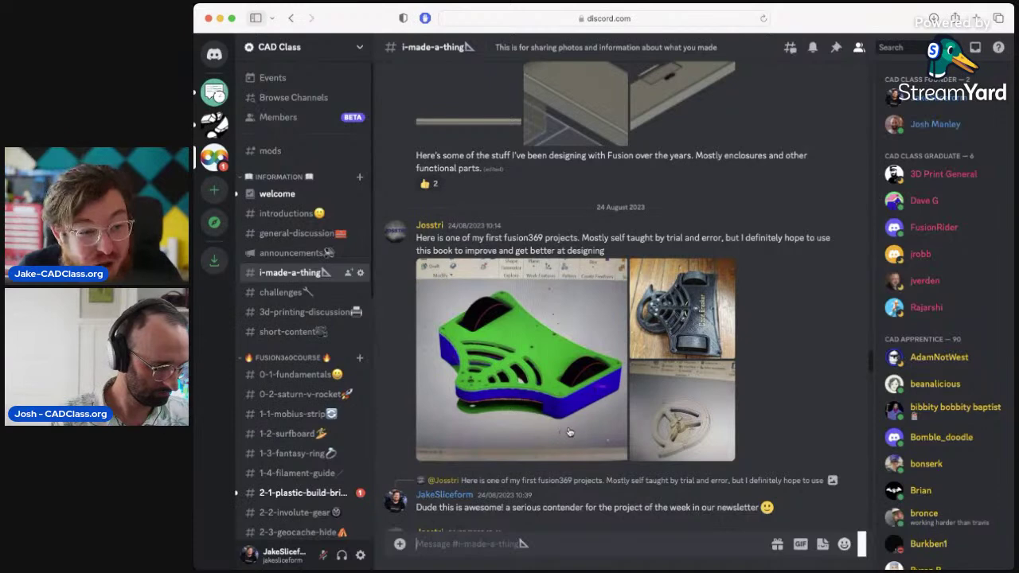
scroll(800, 368, "up", 8)
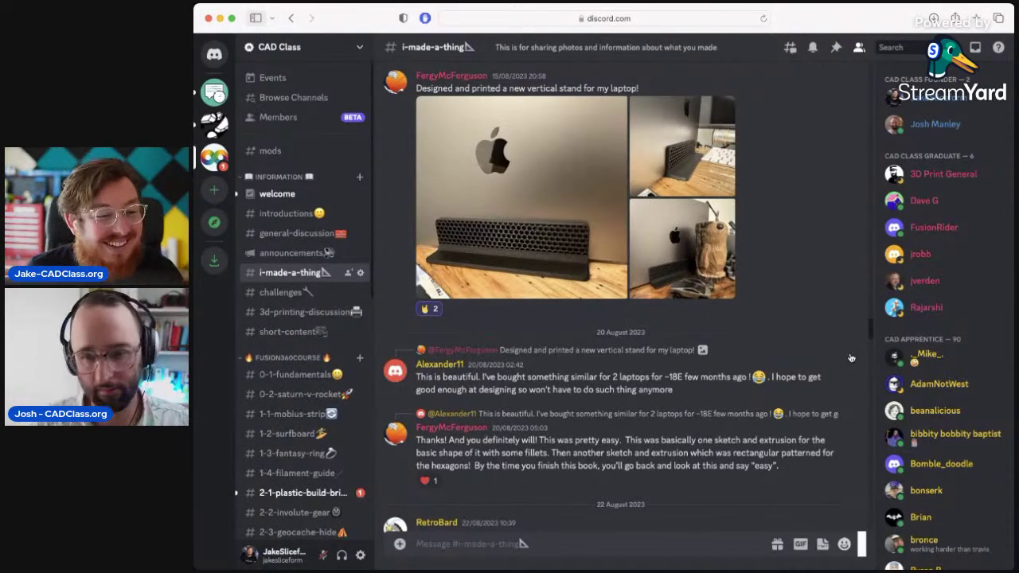
scroll(669, 391, "up", 1)
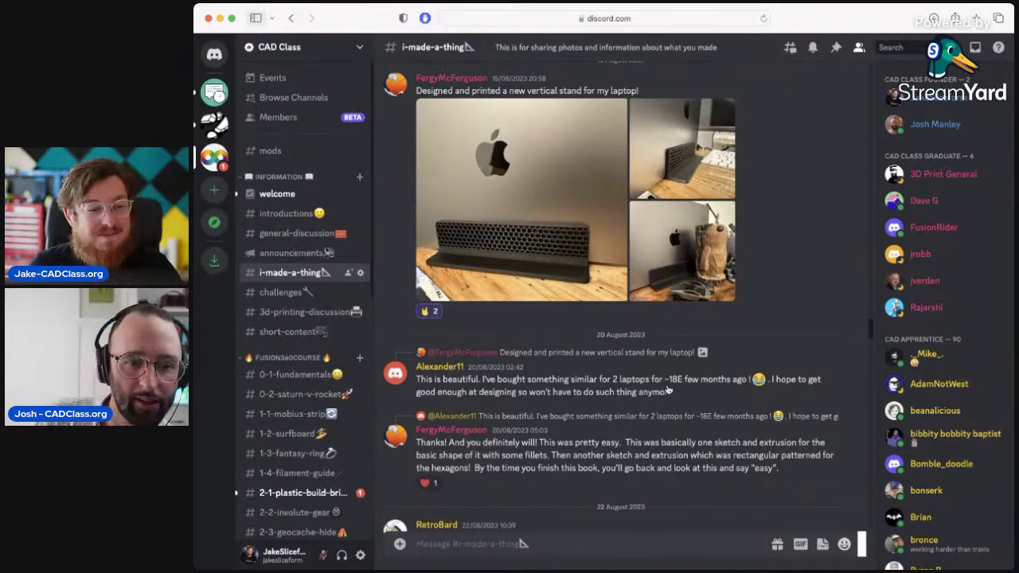
- Read the replies below the vertical laptop stand post and look back at its photos
scroll(669, 391, "down", 5)
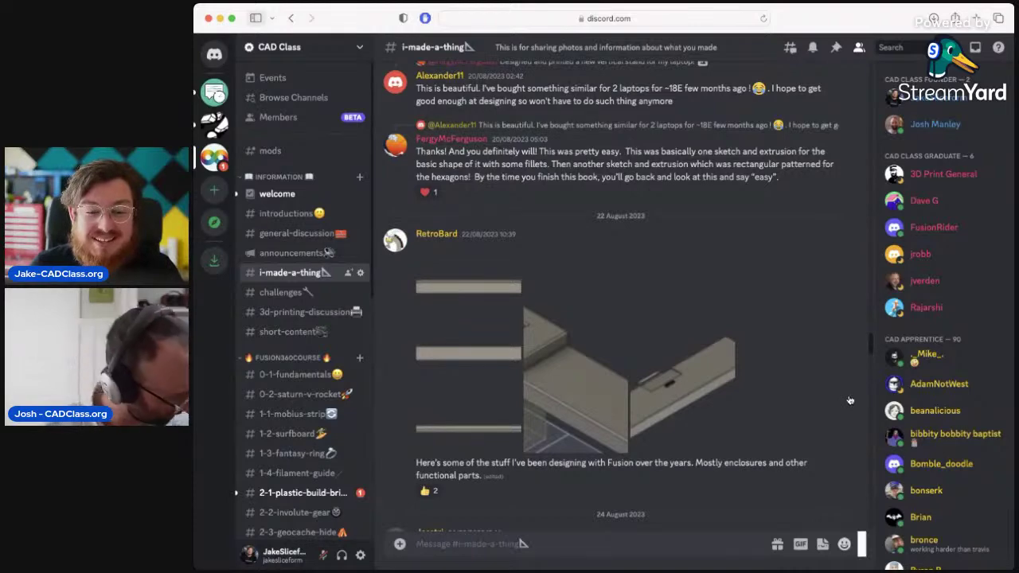
scroll(851, 400, "up", 10)
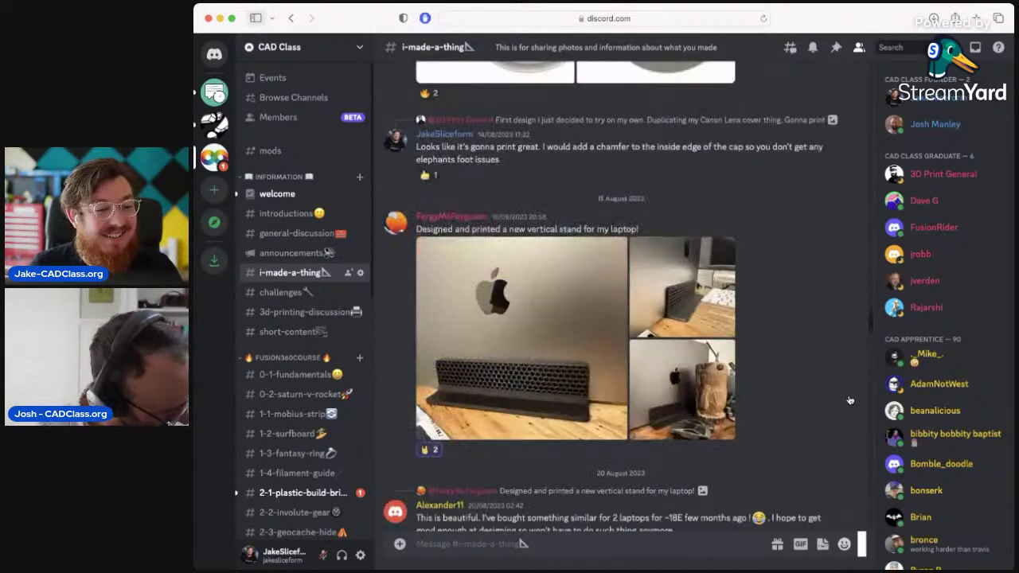
scroll(850, 400, "up", 5)
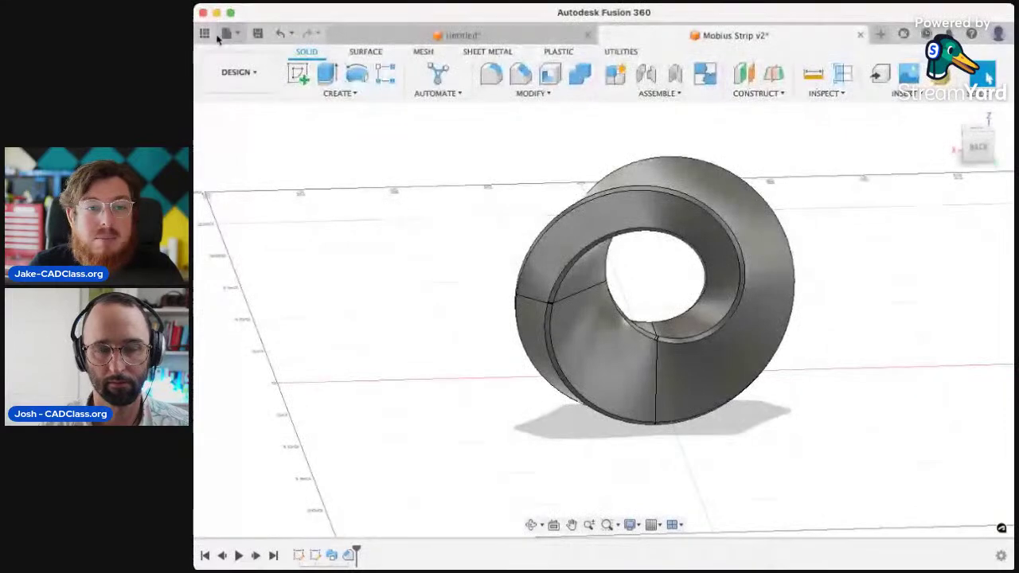
- Switch to Fusion 360 and open the Surfboard design from the 1-Single Part folder
left_click(217, 34)
left_click(298, 317)
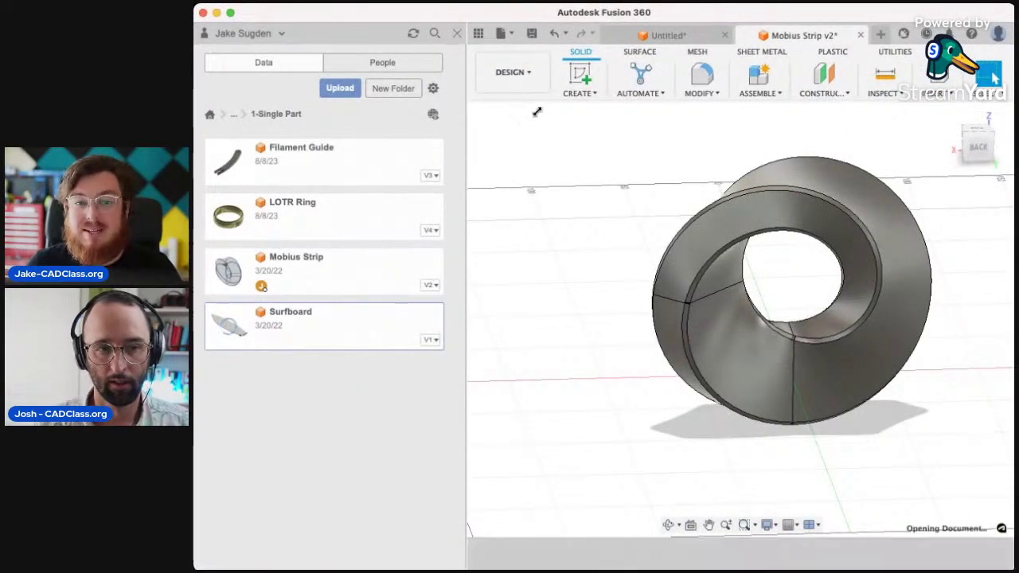
left_click(457, 34)
- Hide the layout grid and examine the fin under the surfboard's tail from below and from the side
middle_click_drag(701, 278, 674, 329, "shift")
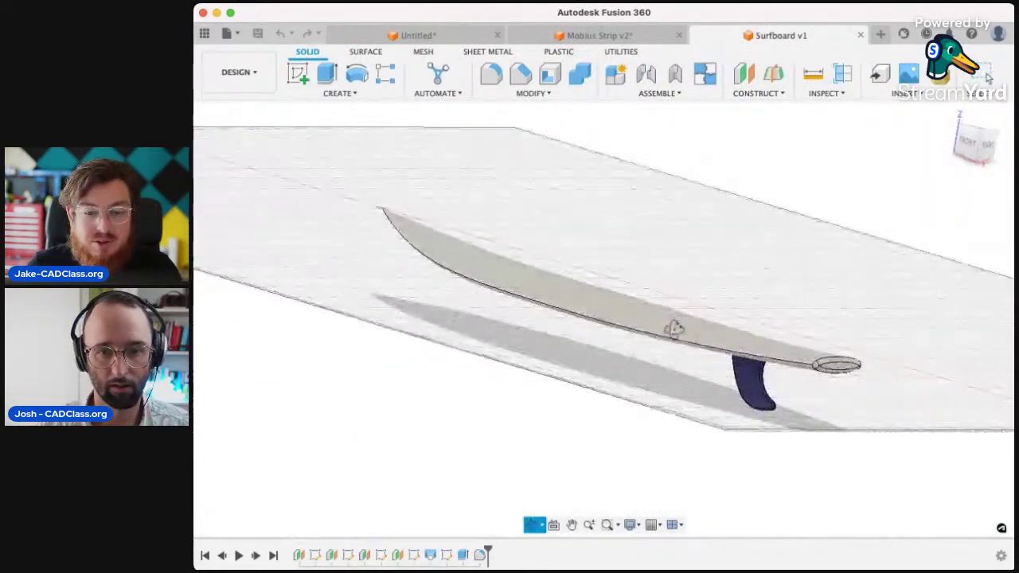
left_click(654, 527)
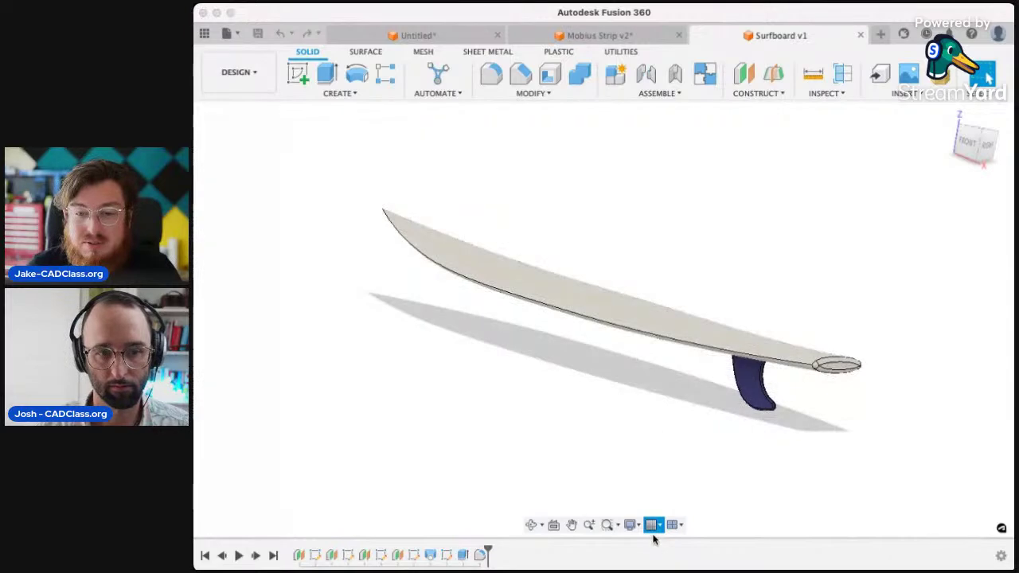
middle_click_drag(730, 430, 693, 306, "shift")
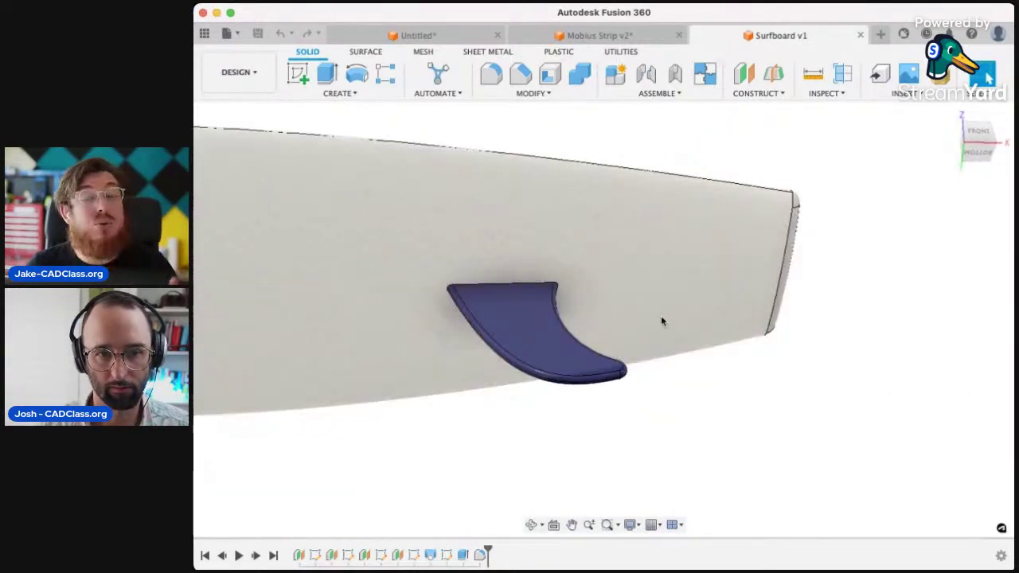
scroll(463, 318, "up", 2)
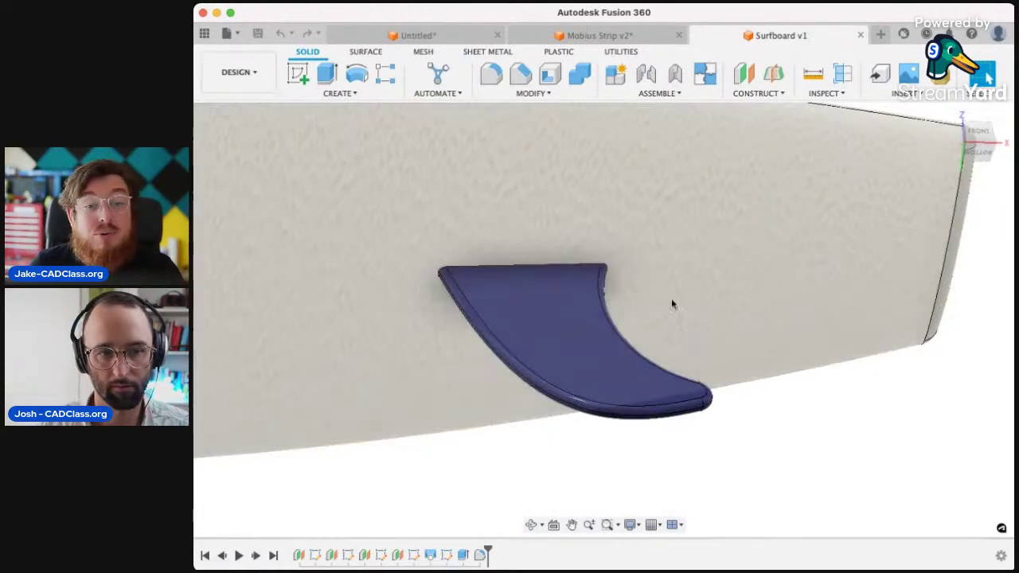
middle_click_drag(672, 305, 705, 377, "shift")
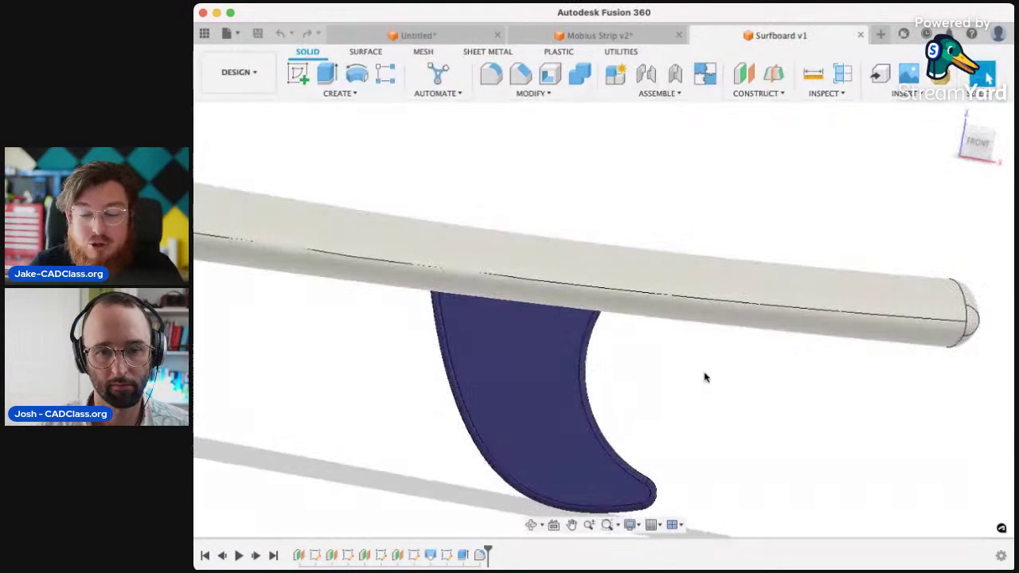
scroll(708, 358, "down", 2)
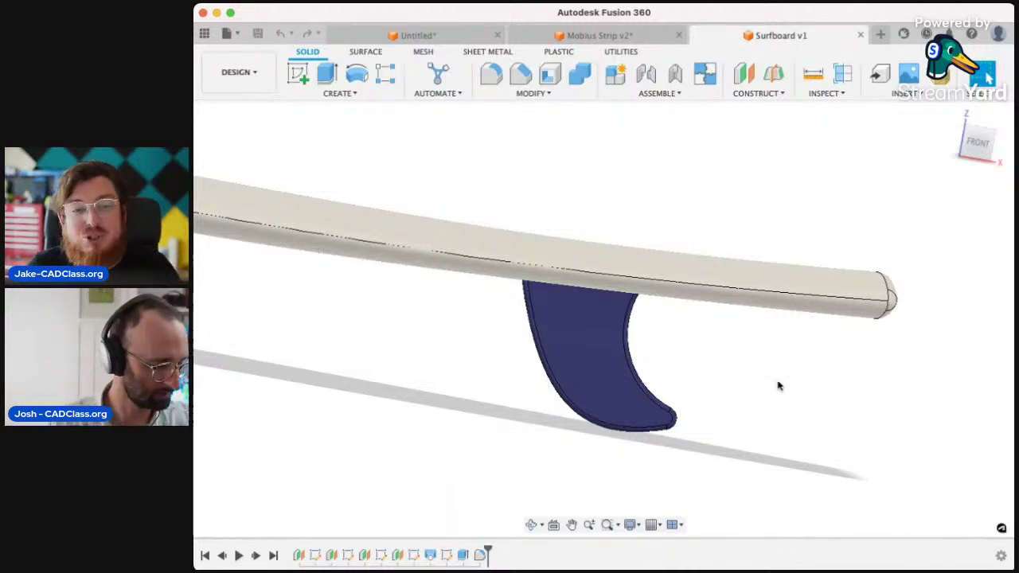
middle_click_drag(762, 376, 773, 332)
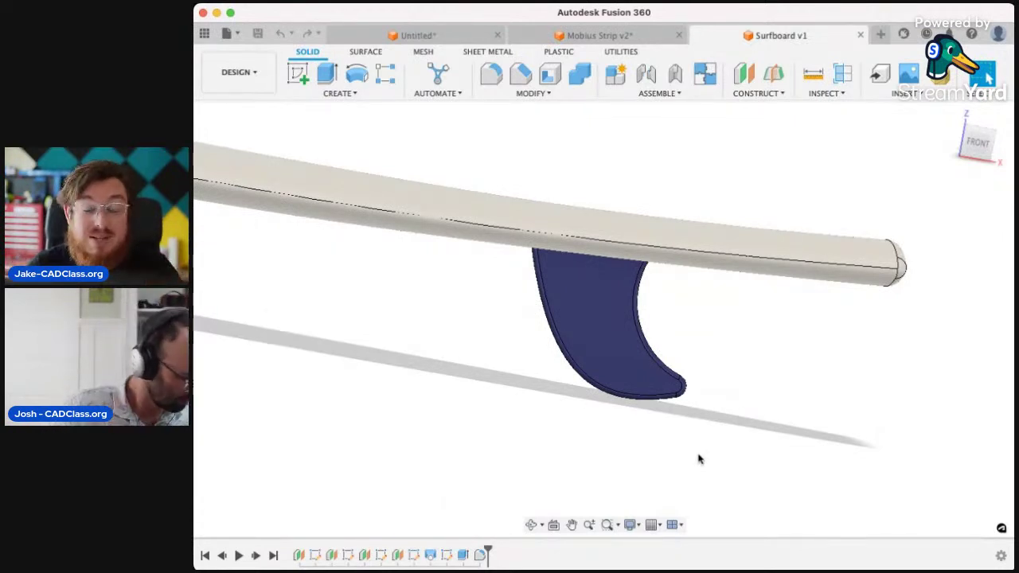
- Open the fin sketch for editing and delete the fit point spline that forms the fin's leading edge
double_click(432, 555)
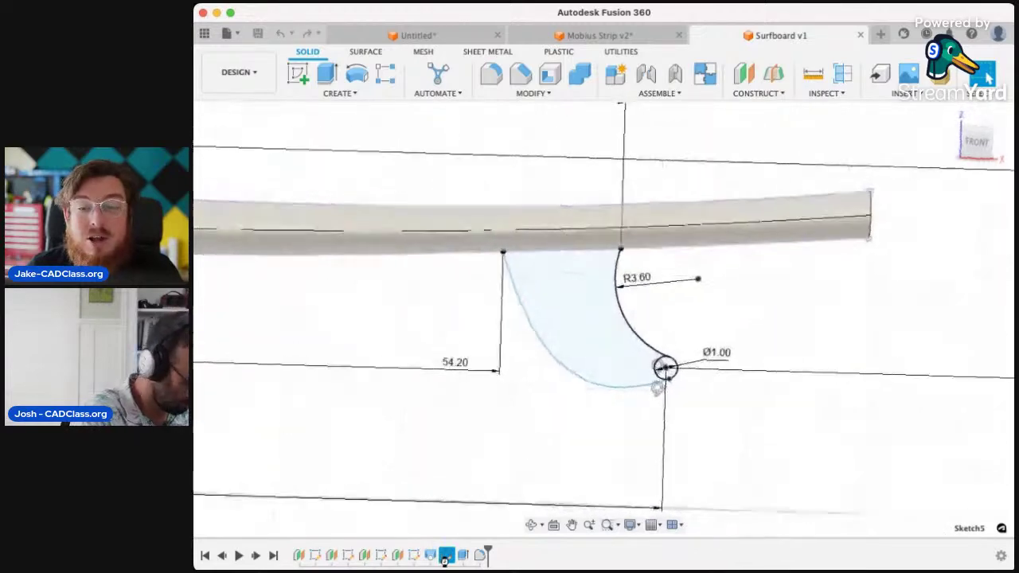
scroll(530, 355, "up", 3)
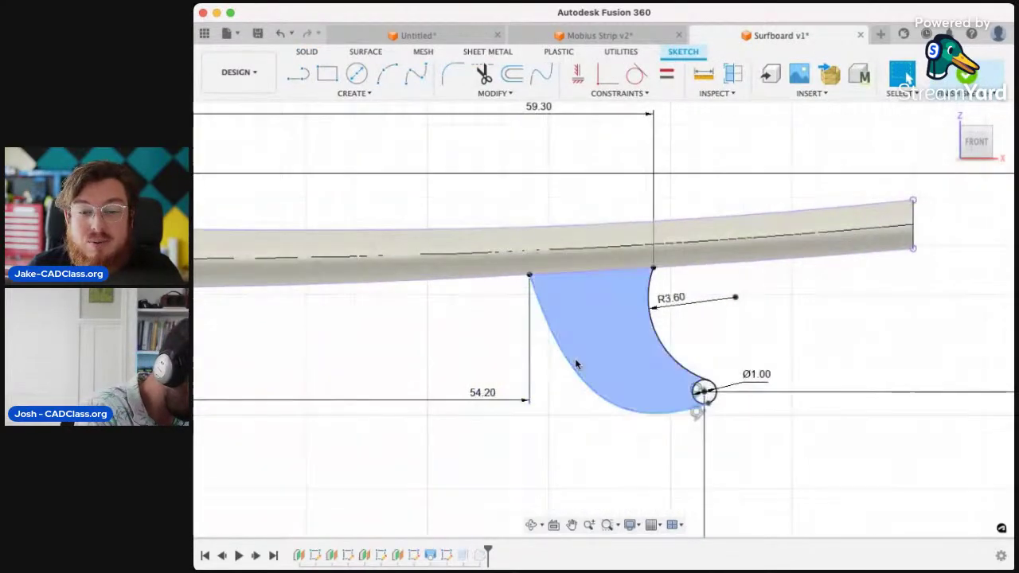
left_click(573, 368)
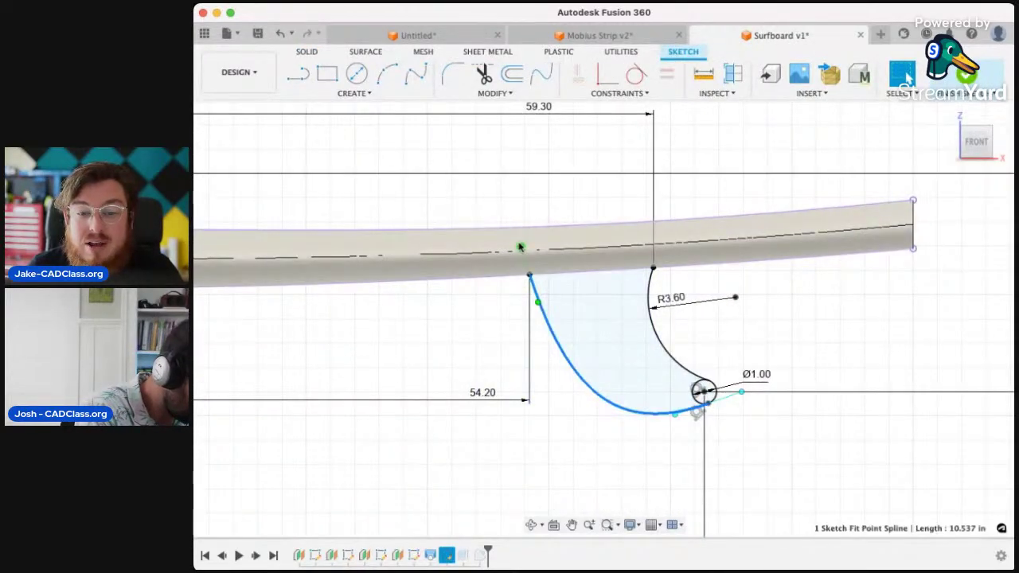
left_click(520, 247)
left_click(556, 333)
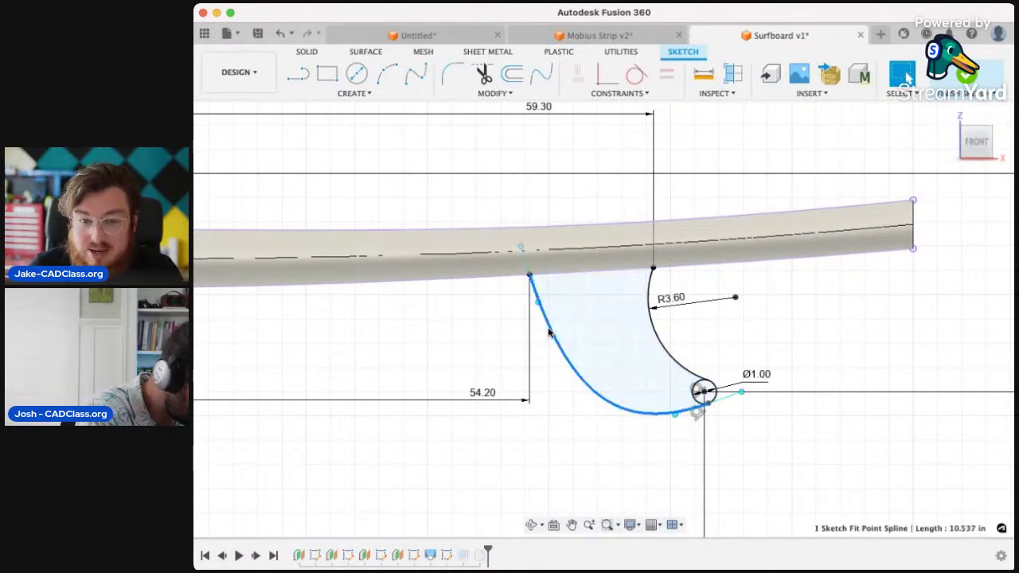
key("Delete")
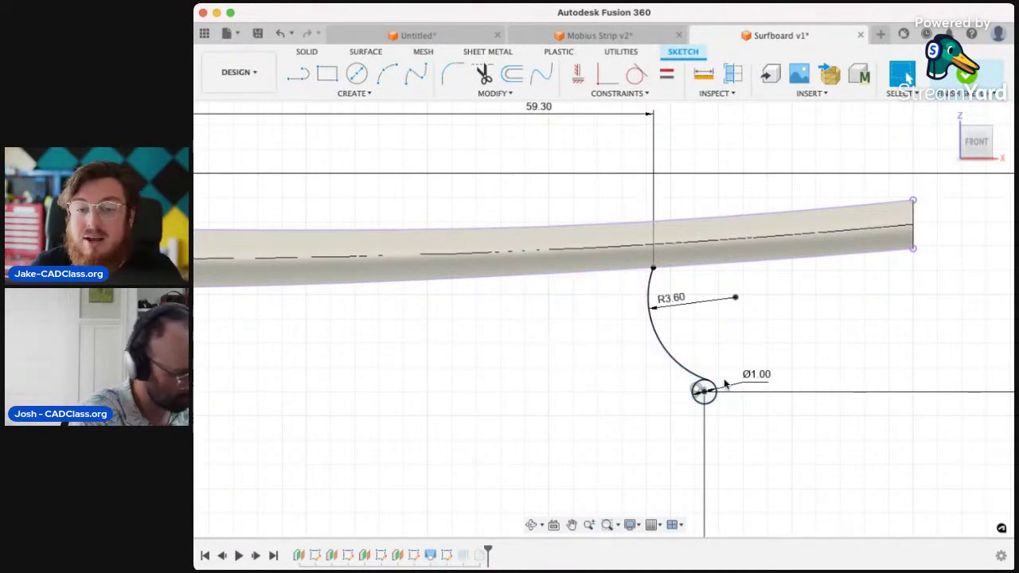
- Examine the remaining fin sketch and the dimensions locating its arc and tip circle along the surfboard profile
scroll(682, 420, "down", 2)
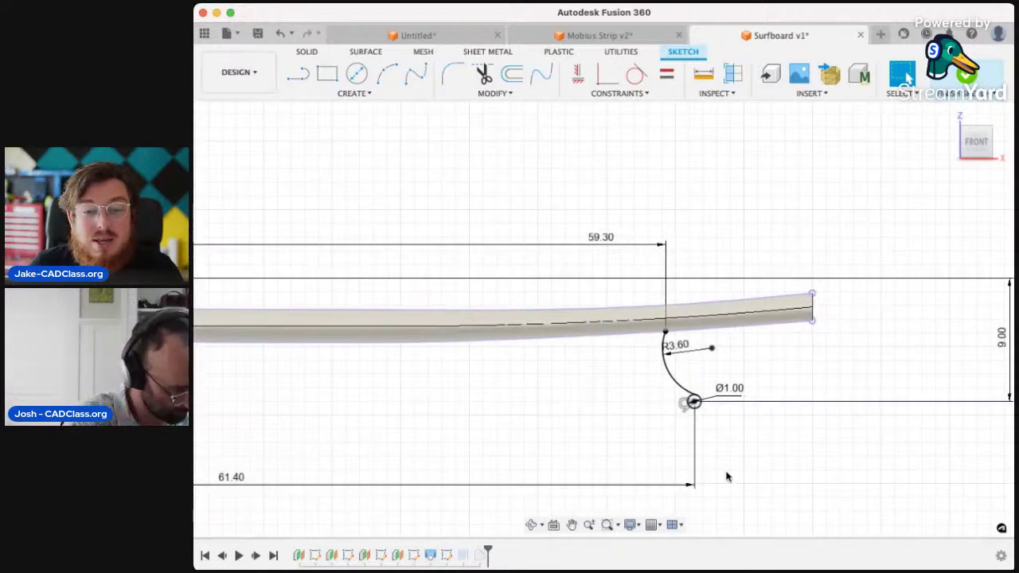
scroll(808, 297, "up", 1)
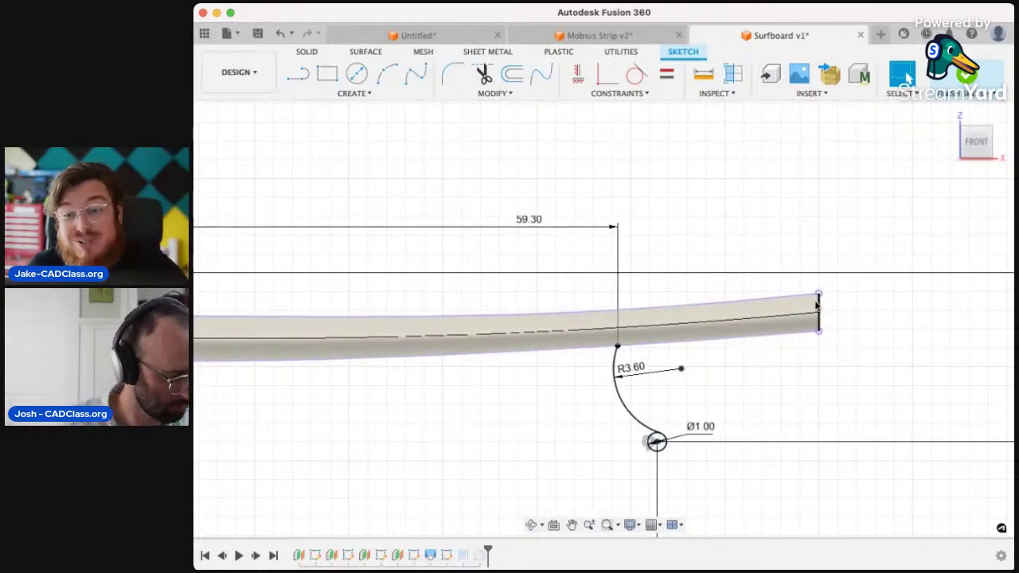
scroll(450, 363, "down", 3)
middle_click_drag(451, 364, 512, 358)
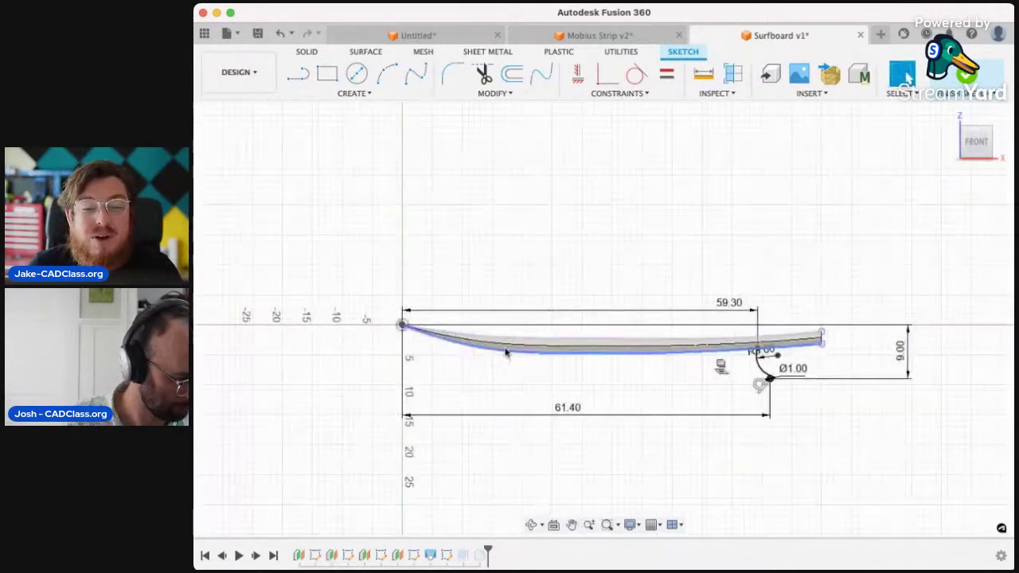
scroll(546, 345, "up", 2)
middle_click_drag(770, 406, 578, 421)
scroll(765, 398, "up", 2)
scroll(690, 371, "up", 4)
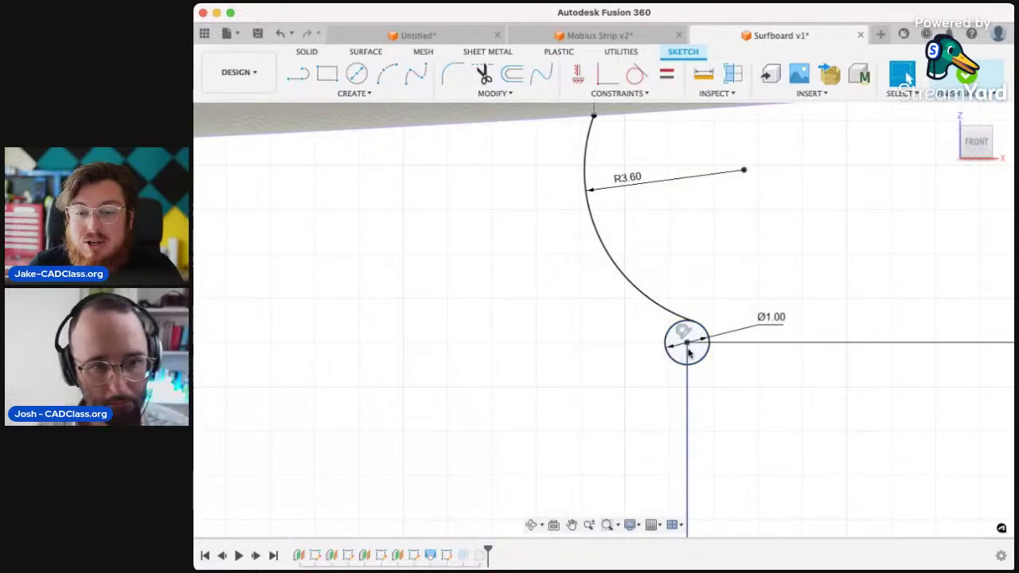
scroll(690, 363, "down", 3)
scroll(691, 371, "up", 1)
scroll(690, 375, "down", 1)
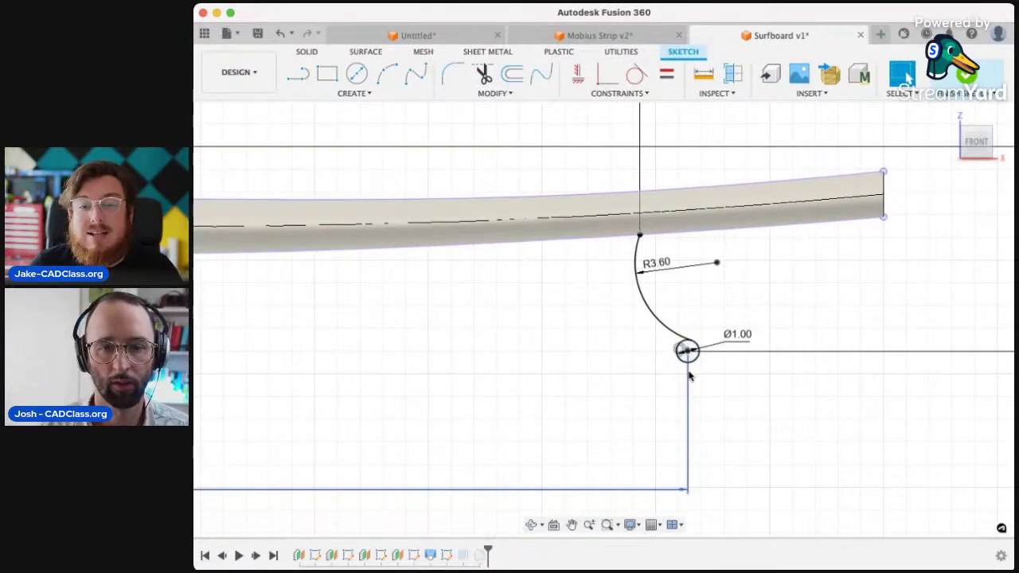
scroll(690, 366, "down", 2)
scroll(676, 358, "up", 3)
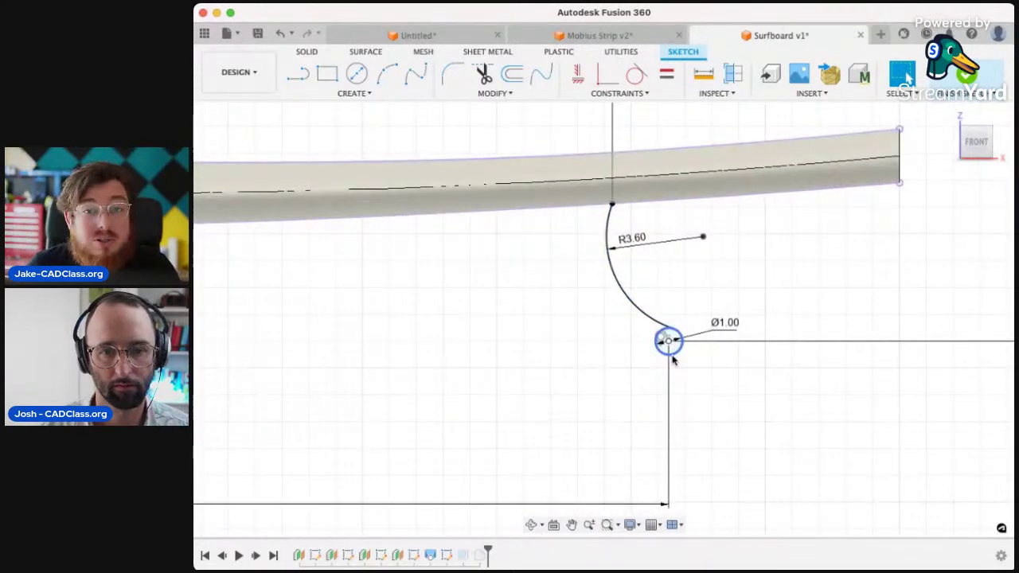
- Inspect the fin's trailing arc and its tangent connection to the tip circle
scroll(673, 339, "up", 3)
left_click(650, 312)
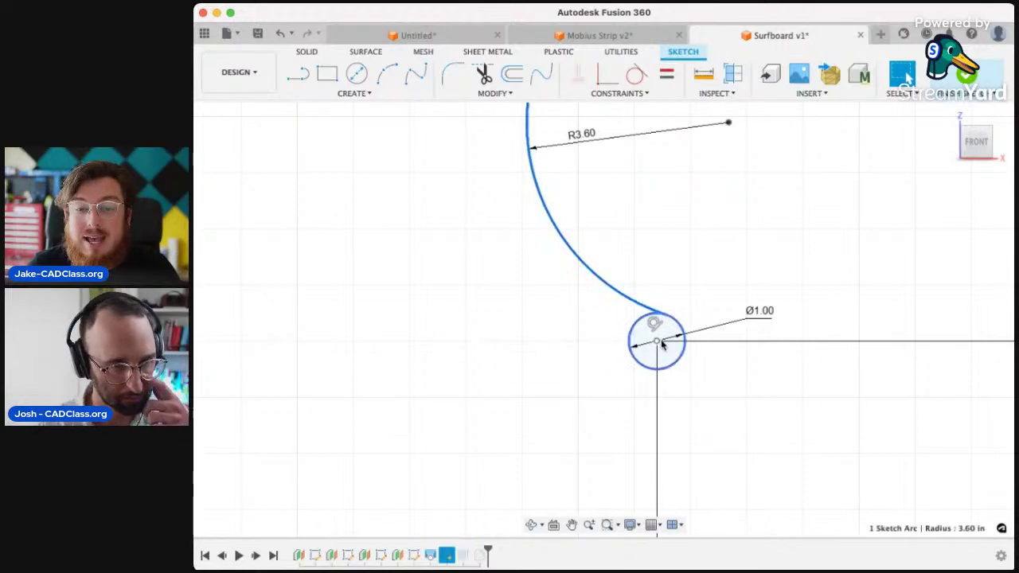
scroll(629, 164, "down", 1)
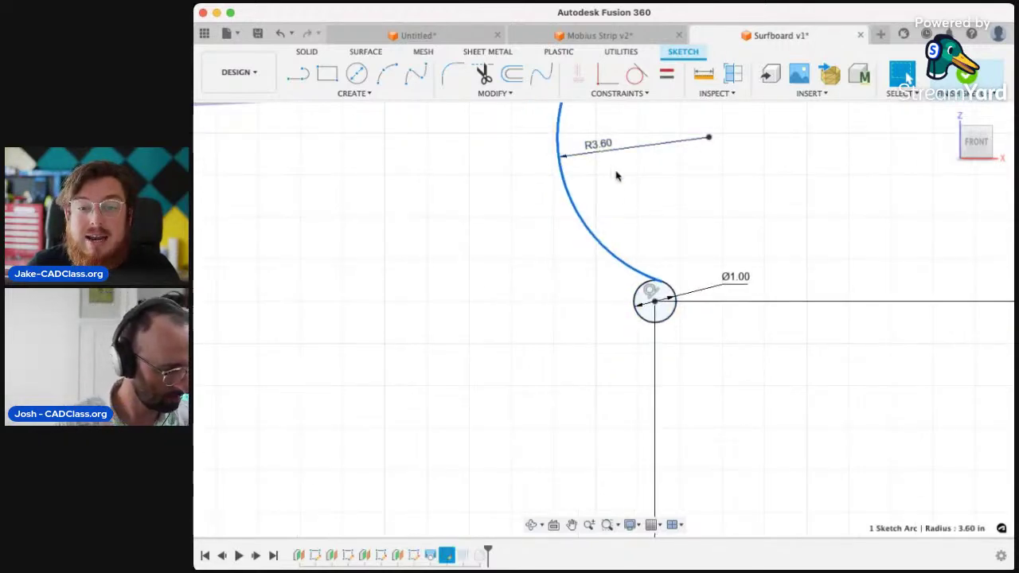
scroll(621, 159, "down", 3)
scroll(589, 127, "up", 1)
left_click_drag(587, 111, 563, 170)
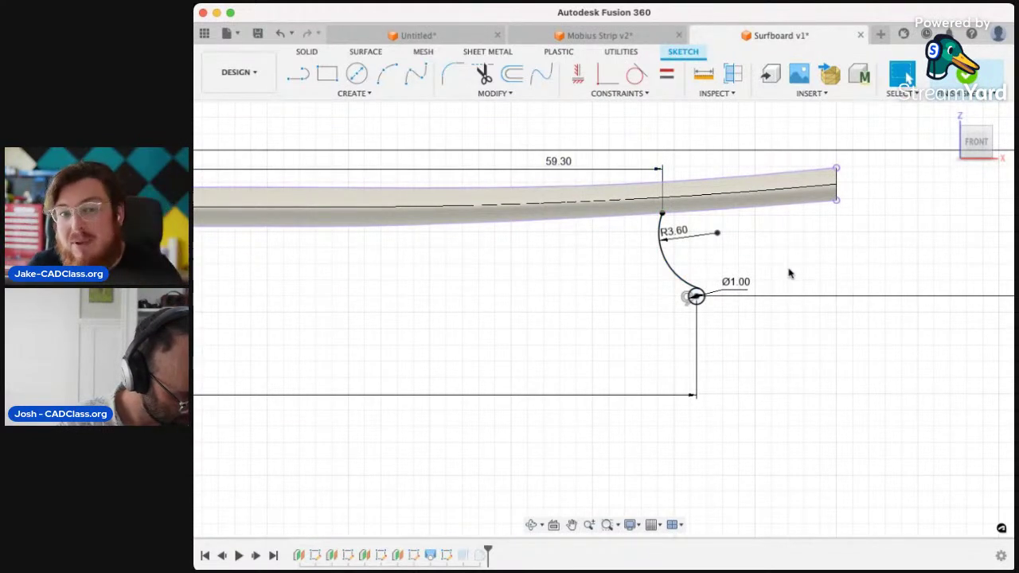
- Draw a two-point fit point spline from the board's underside ahead of the fin arc to the lower-left edge of the tip circle
scroll(699, 307, "up", 2)
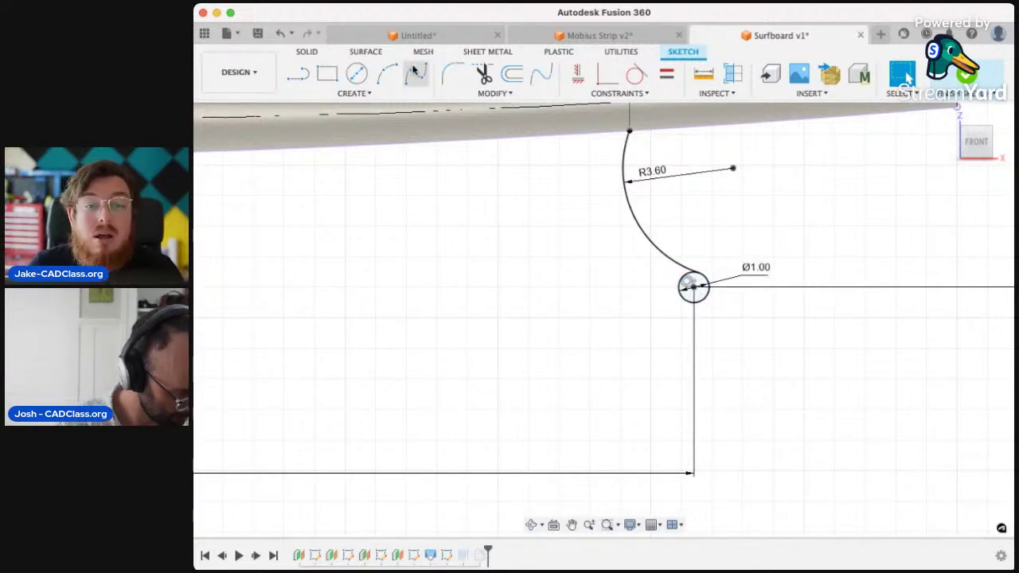
scroll(437, 143, "down", 2)
scroll(549, 187, "down", 2)
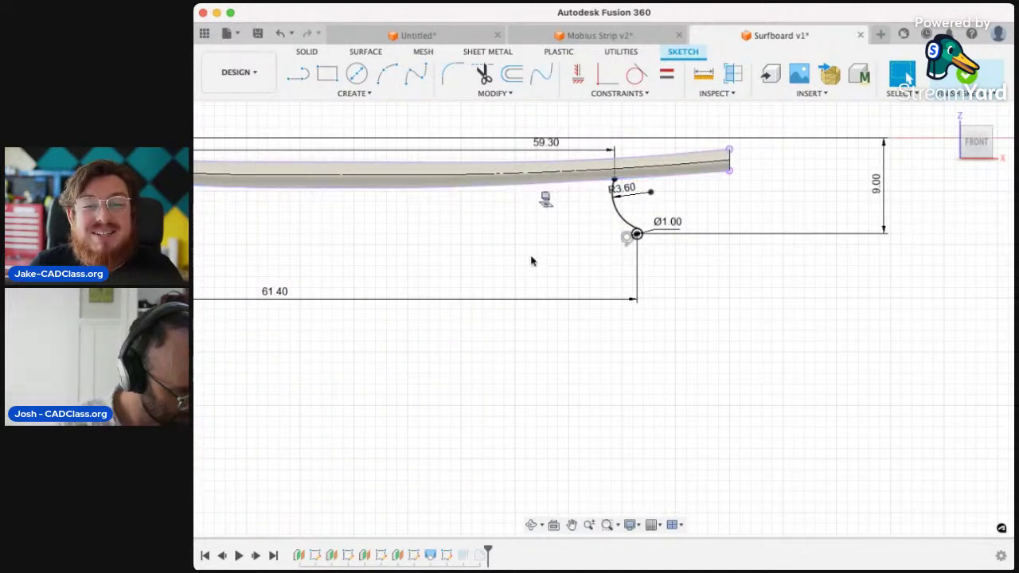
left_click(413, 76)
scroll(537, 239, "up", 3)
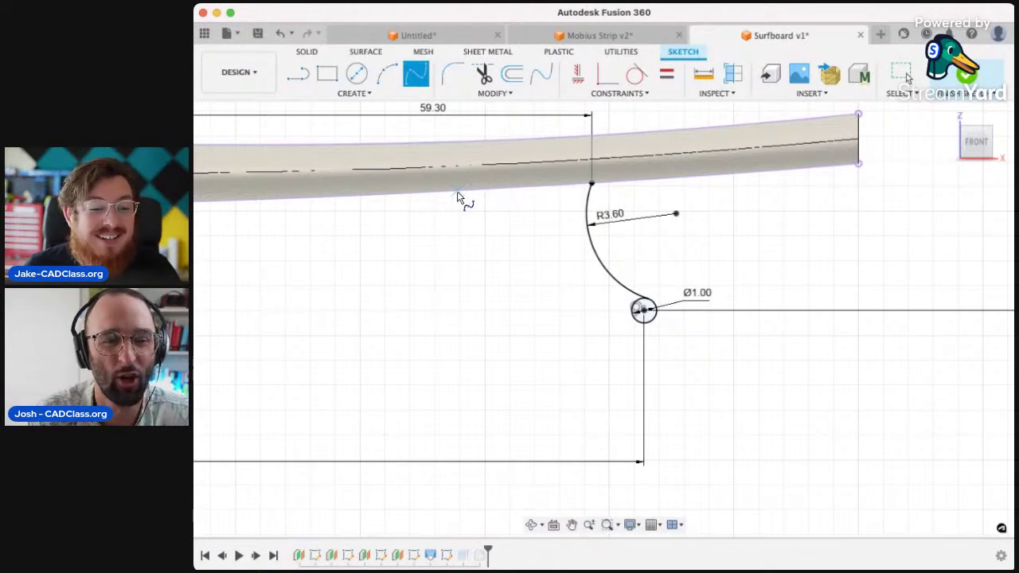
left_click(457, 192)
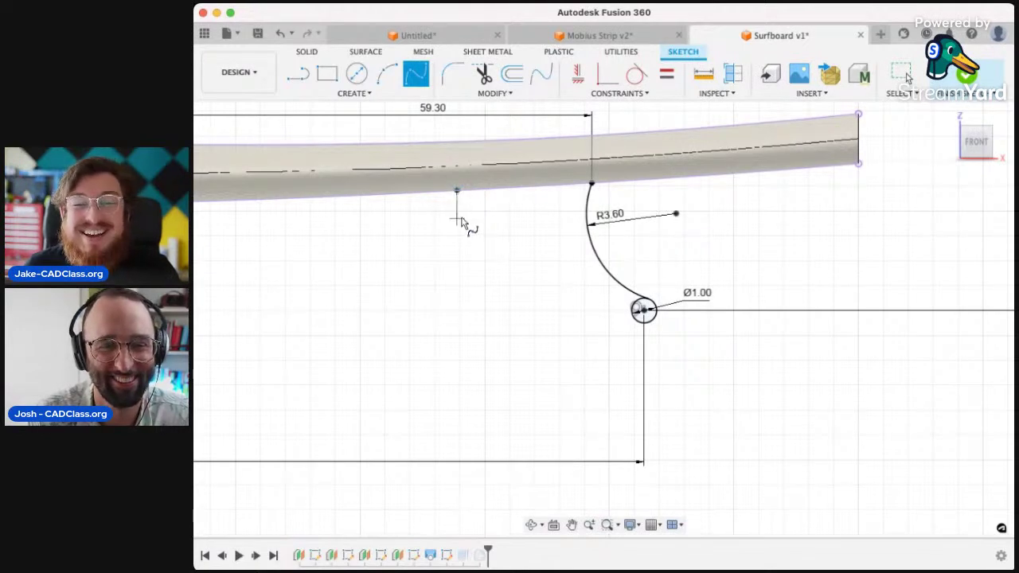
scroll(645, 341, "up", 5)
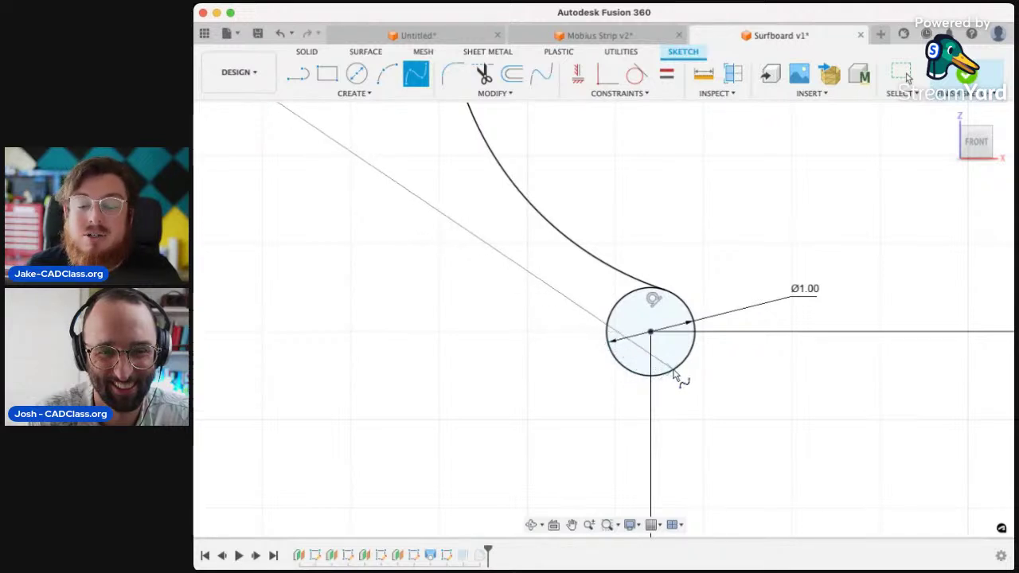
left_click(615, 360)
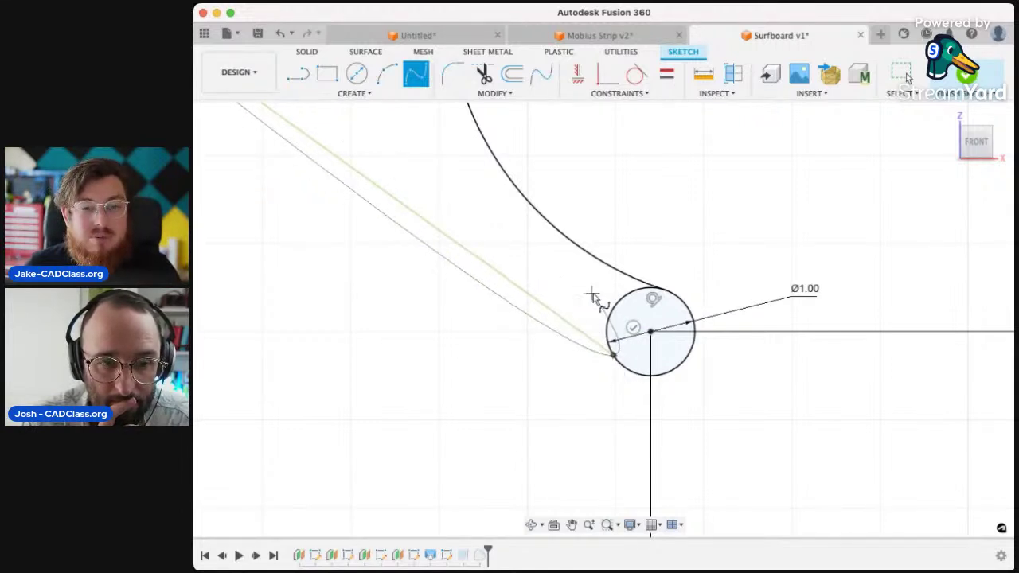
left_click(631, 327)
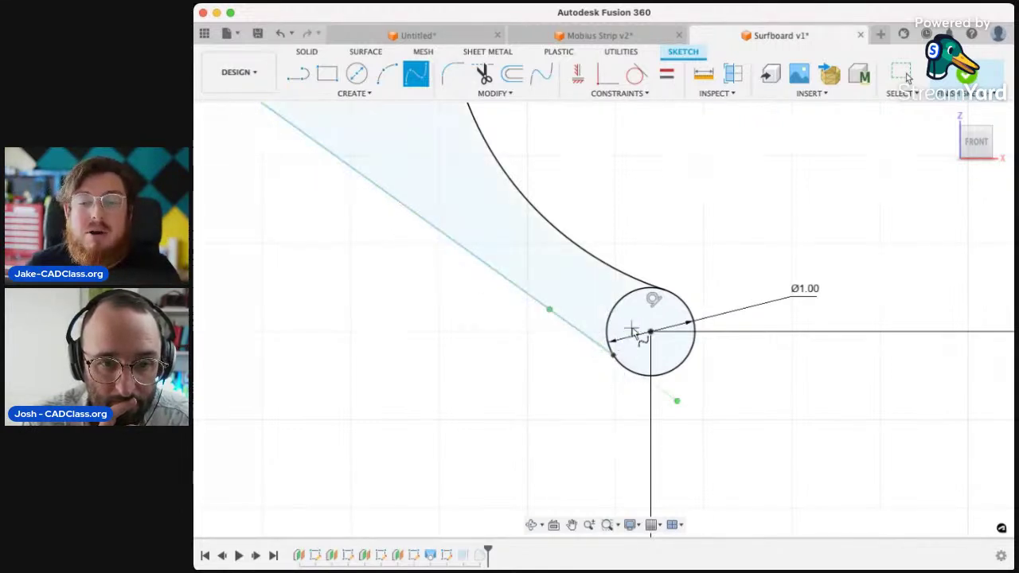
scroll(557, 342, "down", 5)
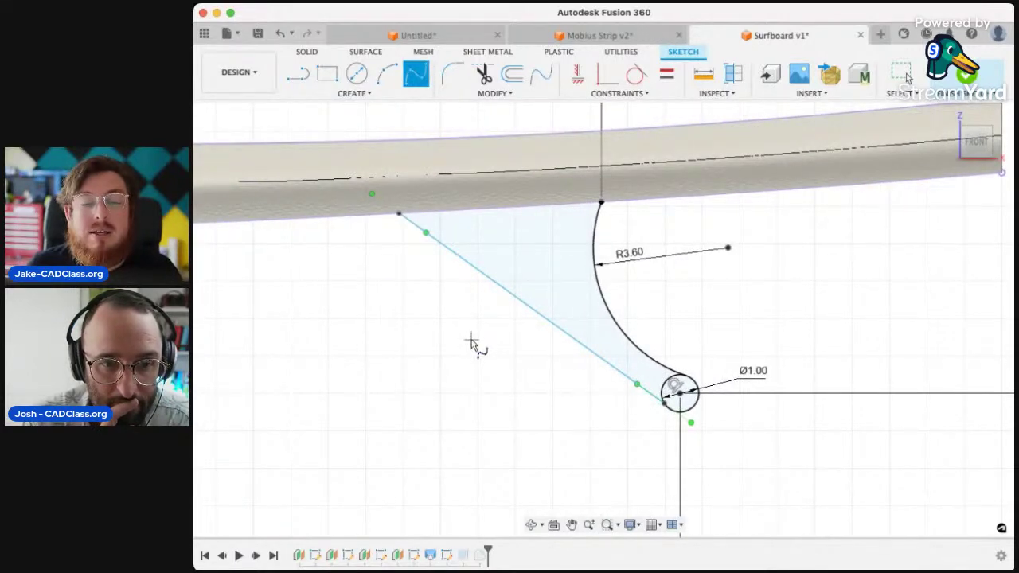
key("Escape")
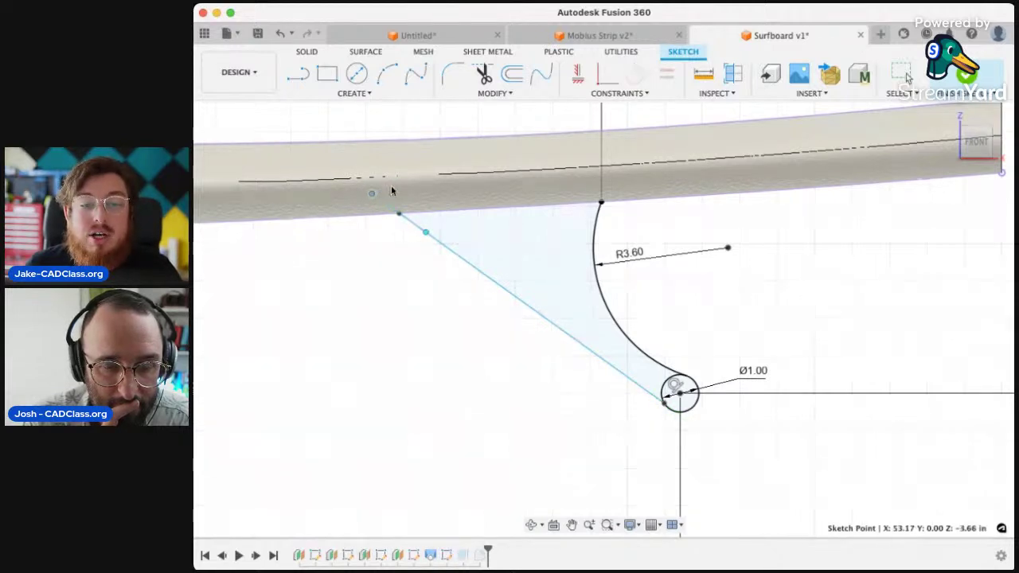
- Bend the new spline's lower end with its tangent handle so it meets the tip circle at a flatter angle
left_click(610, 364)
left_click_drag(637, 384, 681, 430)
scroll(649, 403, "up", 5)
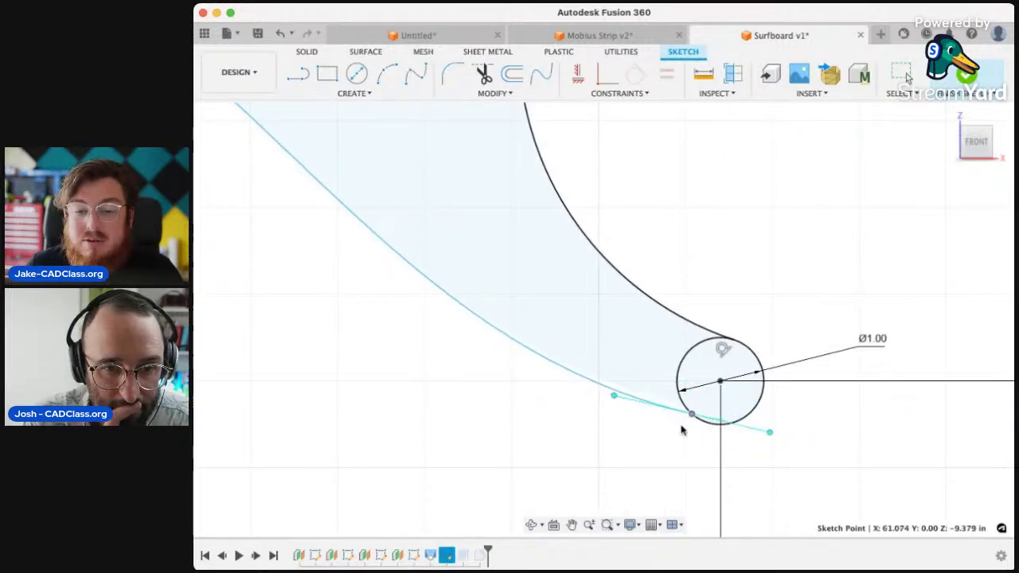
- Fix the spline's upper endpoint in place on the board's underside
left_click(642, 446)
scroll(673, 243, "down", 5)
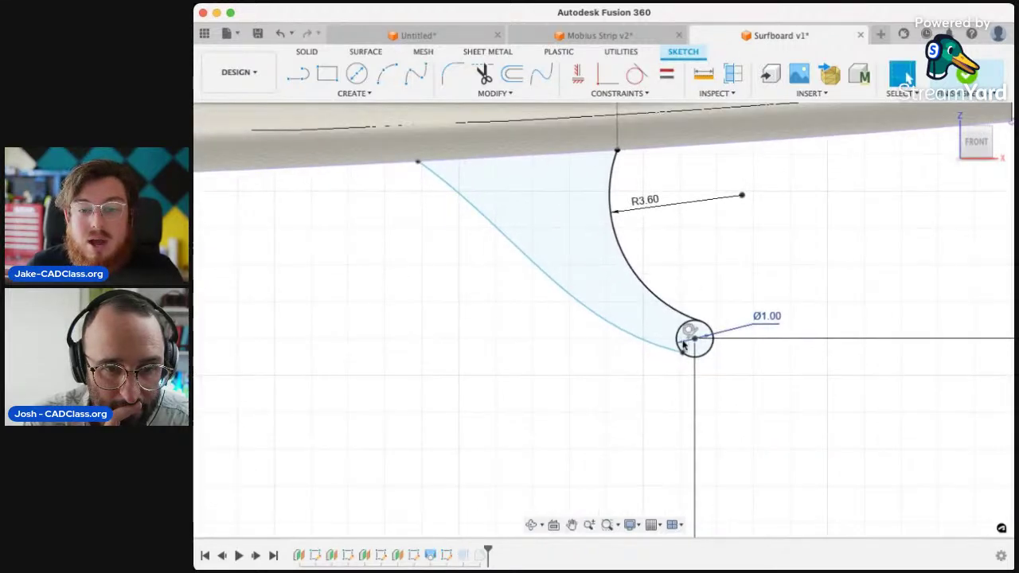
left_click(642, 94)
left_click(610, 195)
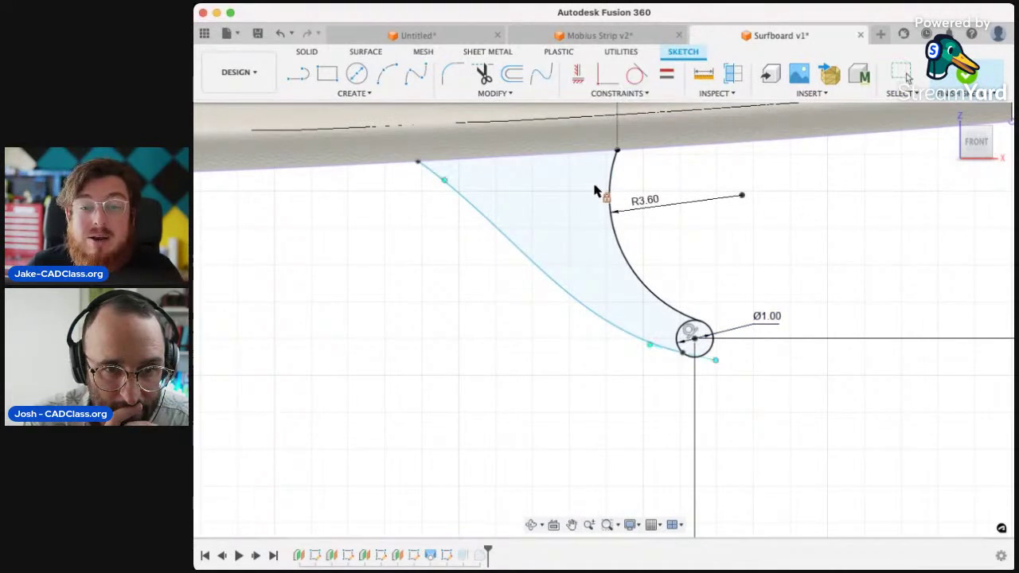
left_click(417, 169)
left_click(421, 220)
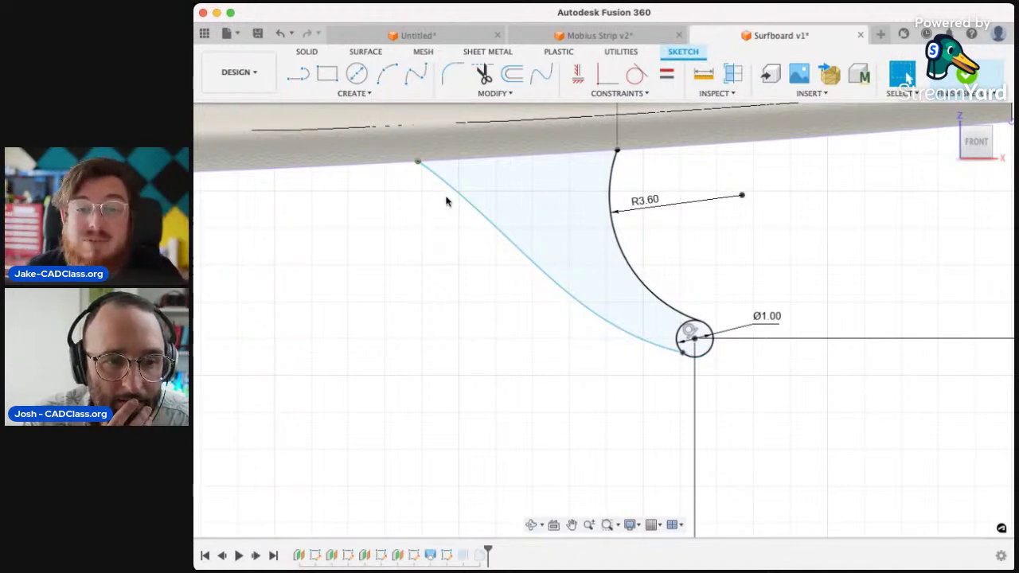
- Reshape the spline with its tangent handles into a smooth outward curve that meets the lower part of the tip circle
scroll(681, 356, "up", 3)
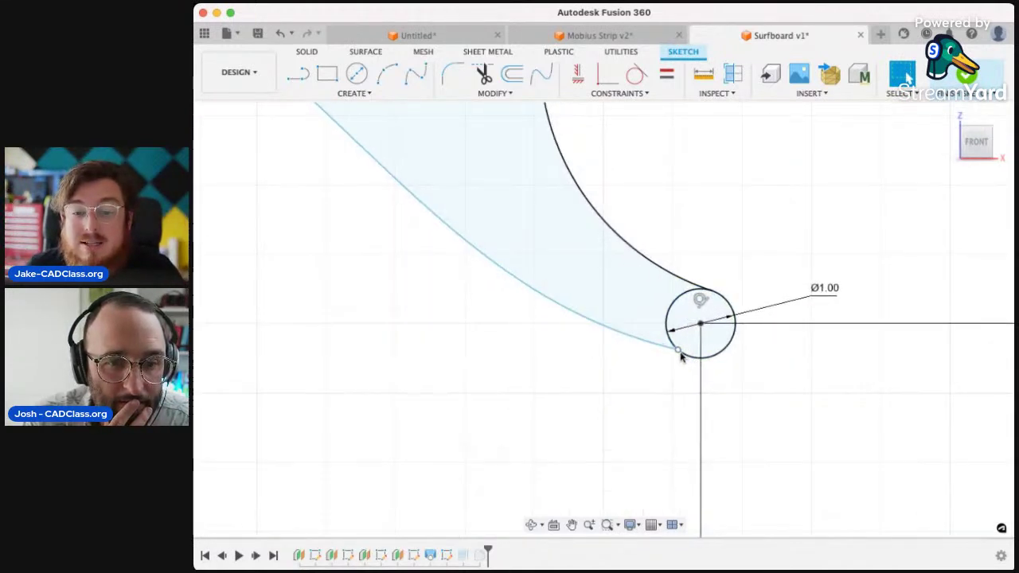
left_click(681, 356)
mouse_move(742, 364)
left_mouse_down()
mouse_move(755, 322)
mouse_move(757, 353)
mouse_move(761, 341)
left_mouse_up()
scroll(665, 342, "down", 3)
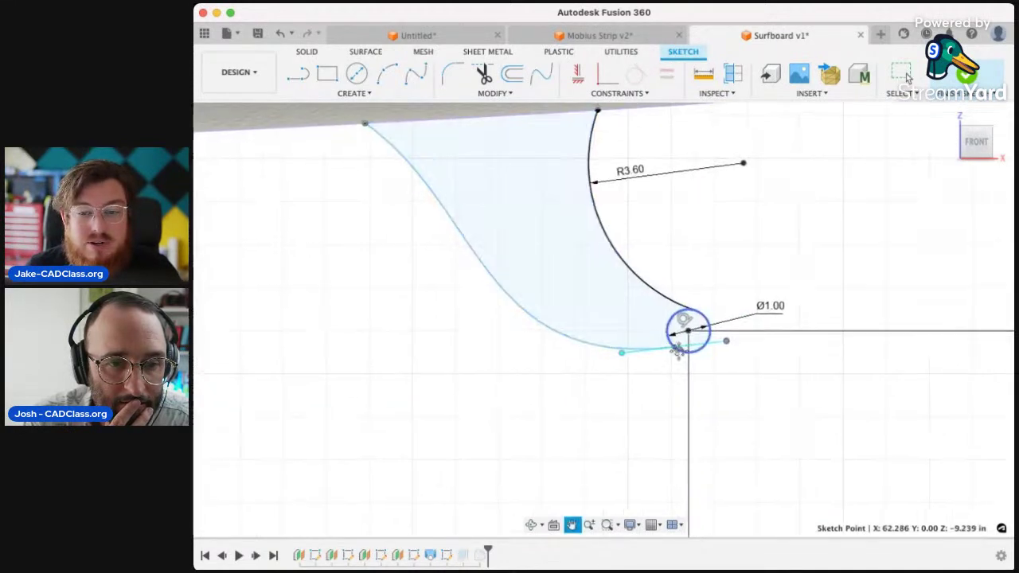
mouse_move(783, 405)
left_mouse_down()
mouse_move(782, 419)
mouse_move(785, 409)
mouse_move(732, 400)
mouse_move(738, 412)
mouse_move(744, 391)
mouse_move(738, 412)
left_mouse_up()
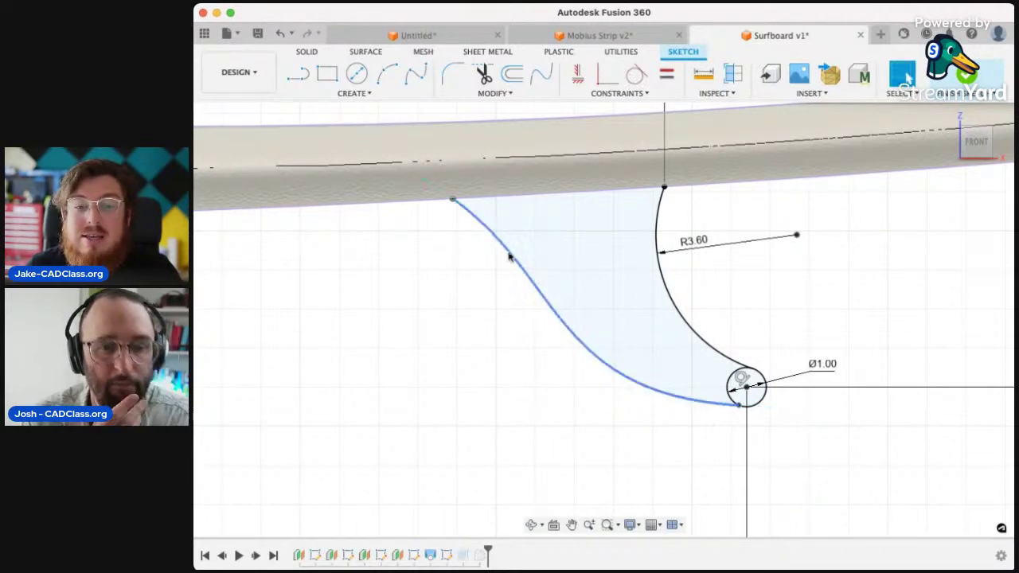
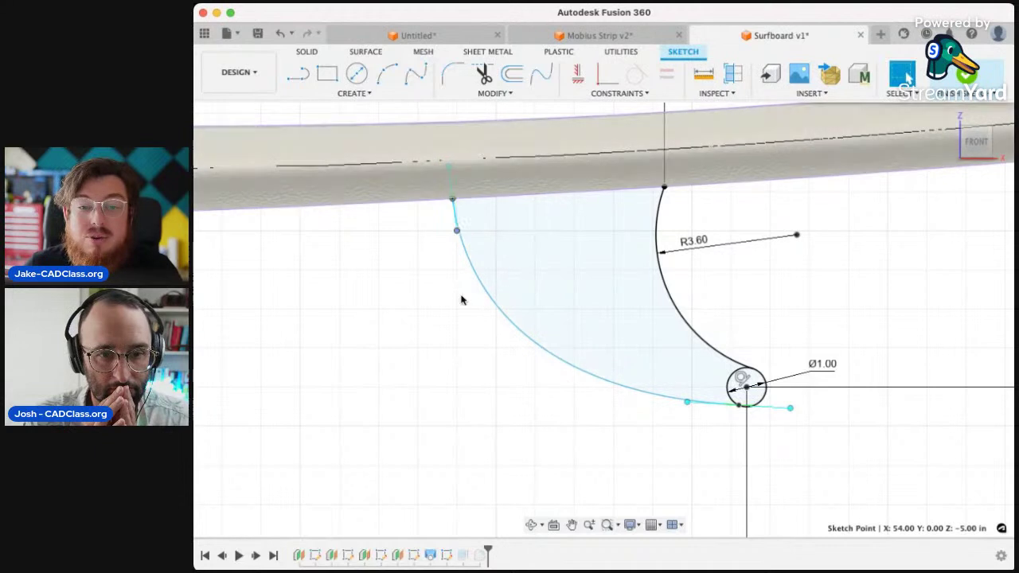
- Apply a tangent constraint between the leading-edge spline and the 1.00 in tip circle
left_click(633, 77)
left_click(637, 389)
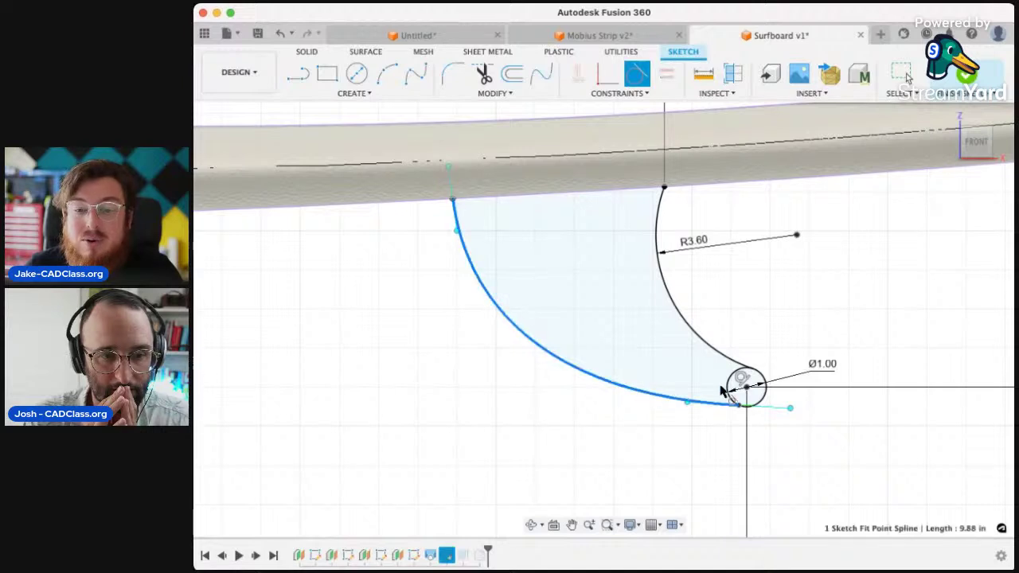
left_click(758, 406)
scroll(744, 415, "up", 10)
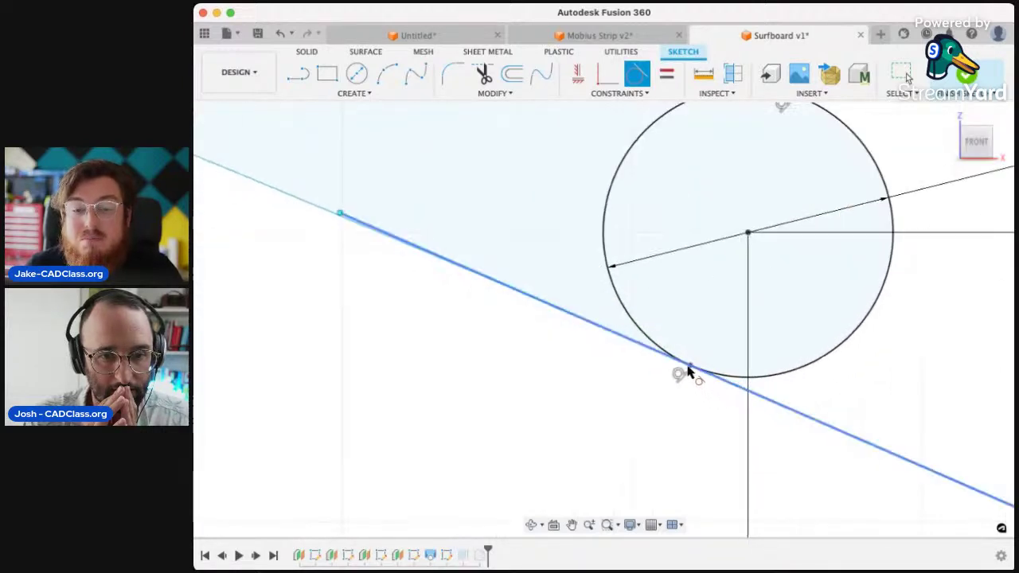
scroll(689, 374, "down", 8)
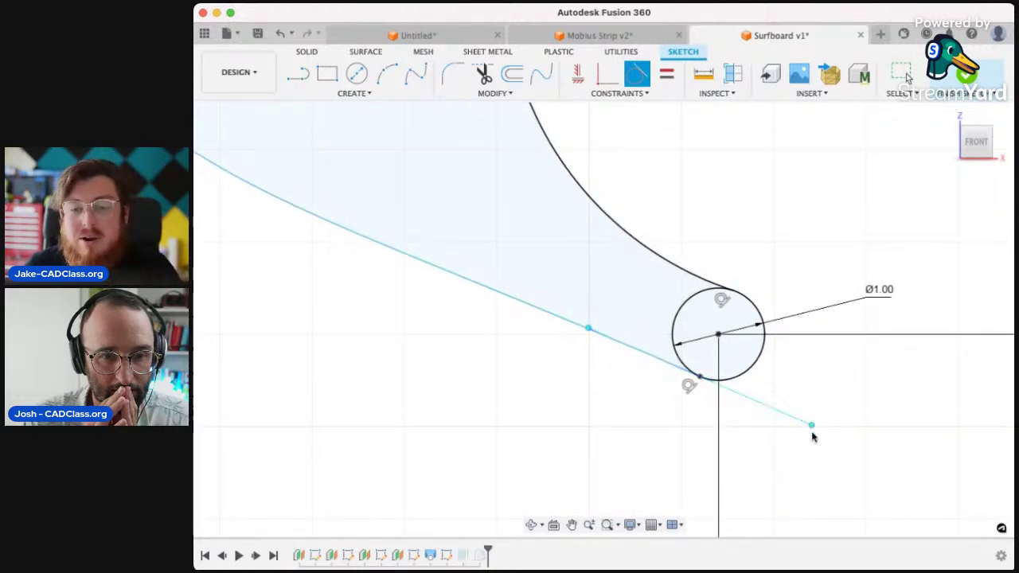
- Adjust the length of the spline's lower tangent handle at the tip circle to vary the leading edge's curvature
key("Escape")
left_click_drag(812, 425, 782, 393)
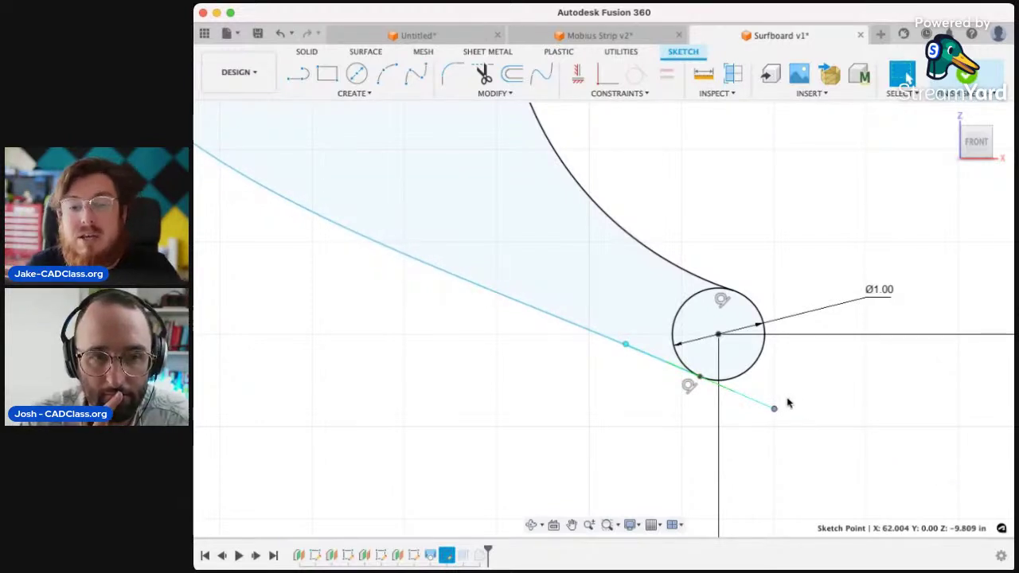
scroll(787, 404, "down", 5)
middle_click_drag(778, 406, 778, 433)
mouse_move(778, 433)
left_mouse_down()
mouse_move(868, 460)
mouse_move(798, 438)
mouse_move(840, 453)
mouse_move(812, 442)
left_mouse_up()
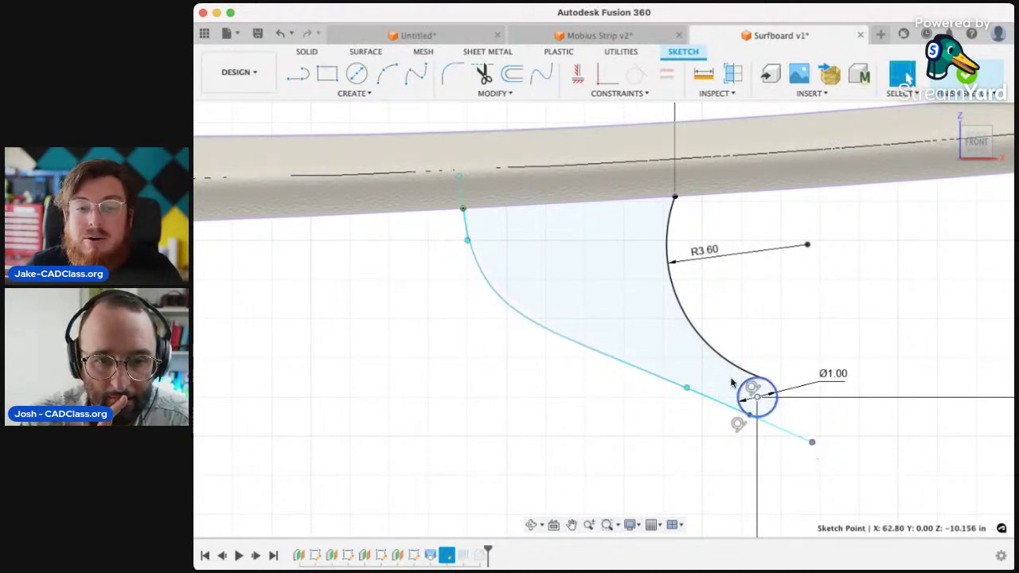
- Adjust the spline's upper tangent handle so the leading edge leaves the board at a shallower, backward-sloping angle
mouse_move(468, 241)
left_mouse_down()
mouse_move(515, 219)
mouse_move(414, 286)
mouse_move(466, 289)
mouse_move(467, 217)
mouse_move(465, 232)
left_mouse_up()
mouse_move(811, 443)
left_mouse_down()
mouse_move(846, 457)
mouse_move(812, 442)
left_mouse_up()
mouse_move(465, 233)
left_mouse_down()
mouse_move(483, 269)
mouse_move(467, 237)
left_mouse_up()
left_click(463, 211)
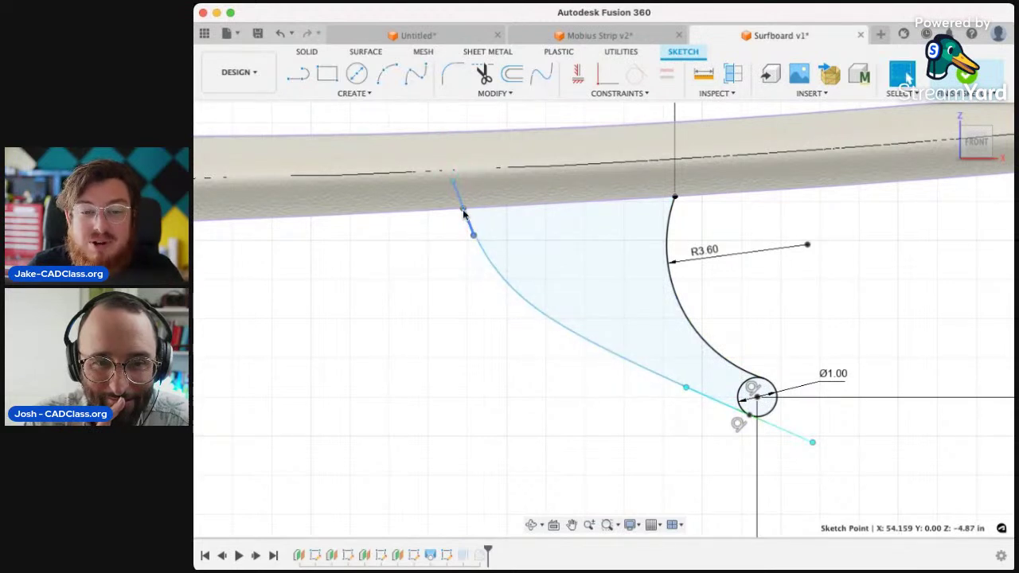
- Fix the whole leading-edge spline in place with the Fix/UnFix constraint
left_click(463, 317)
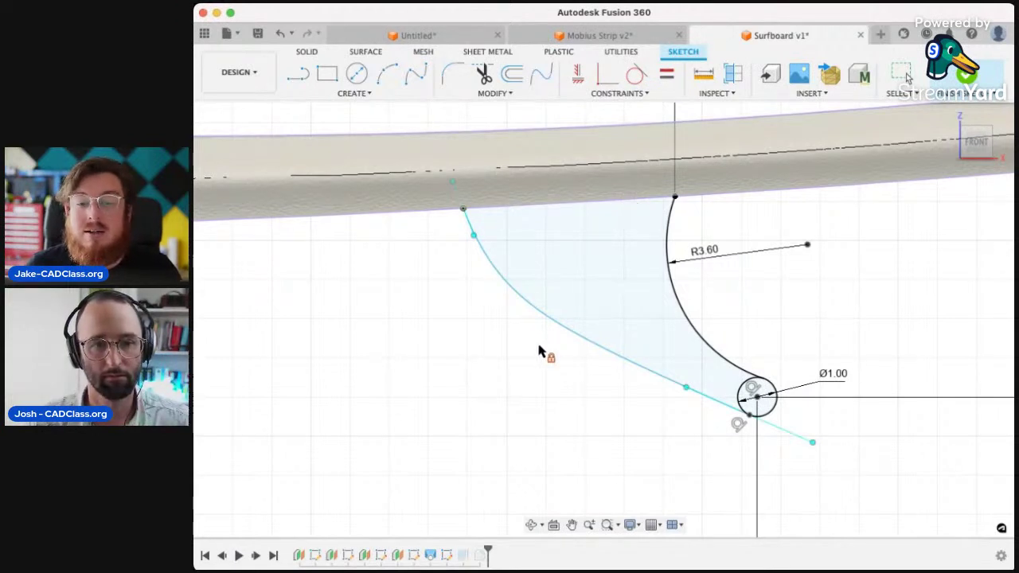
left_click(493, 264)
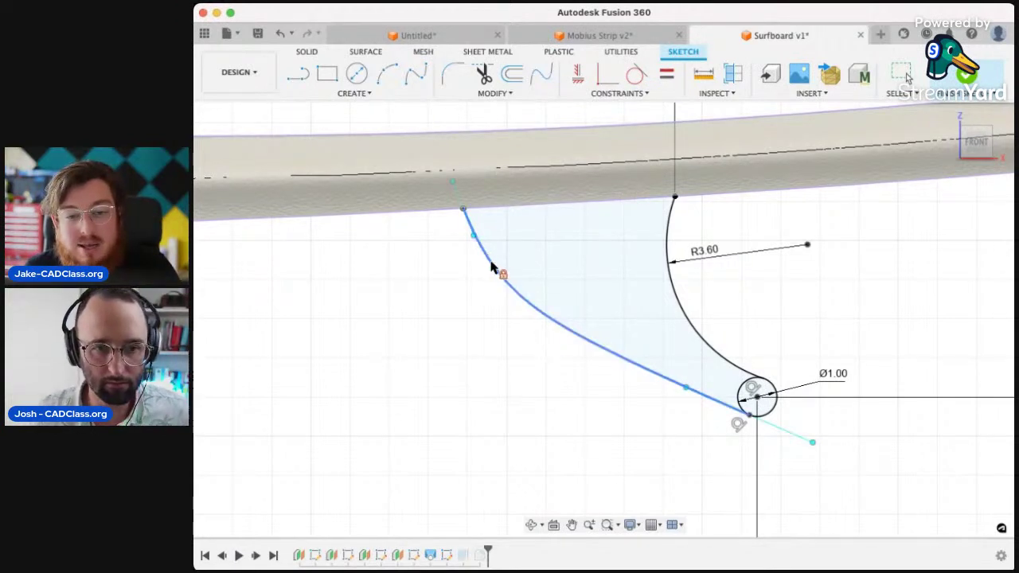
left_click(498, 311)
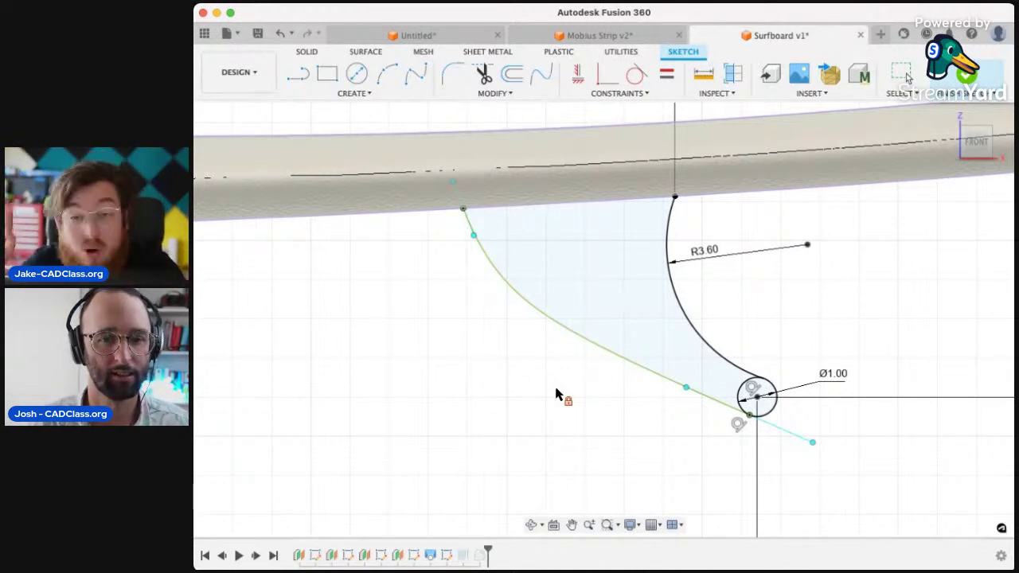
key("Escape")
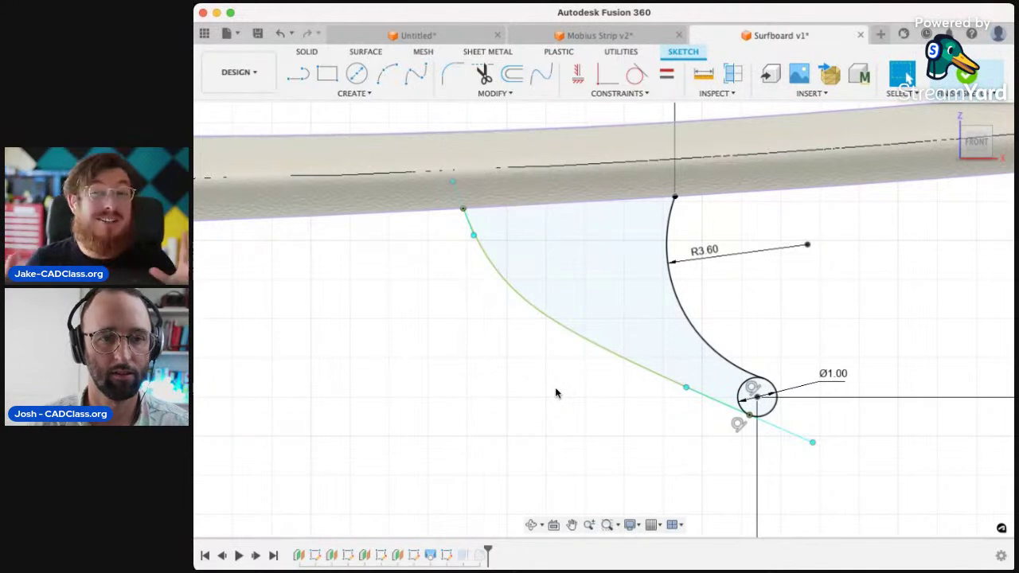
left_click(495, 273)
left_click(676, 426)
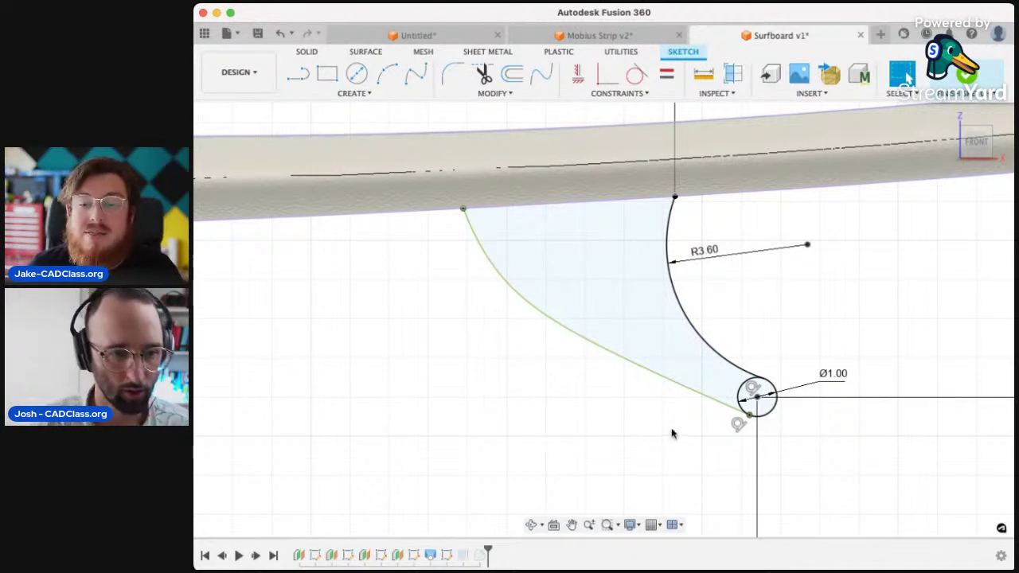
- Finish the fin sketch and return to the solid model
left_click(637, 287)
left_click(510, 413)
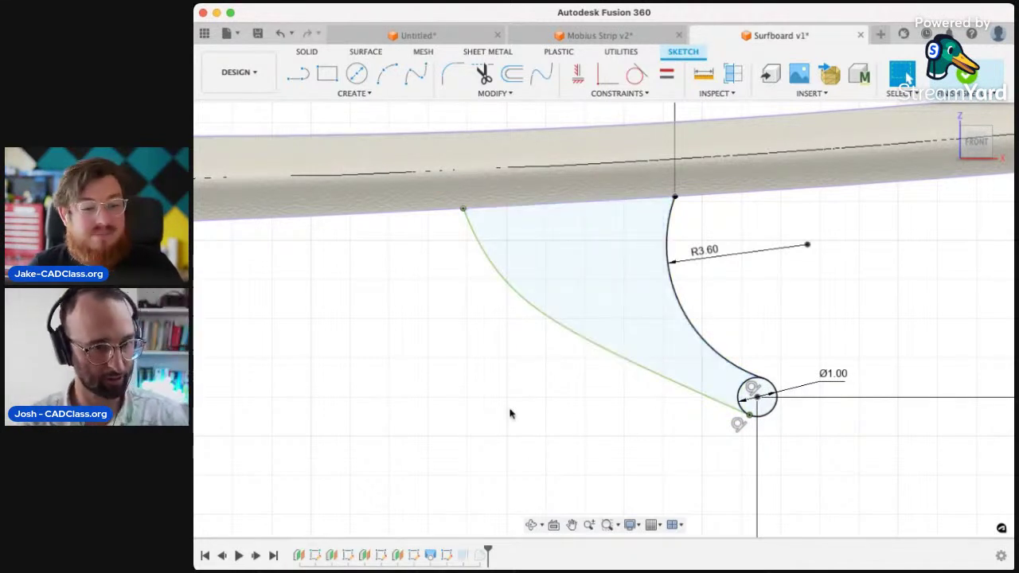
left_click(571, 288)
left_click(764, 404)
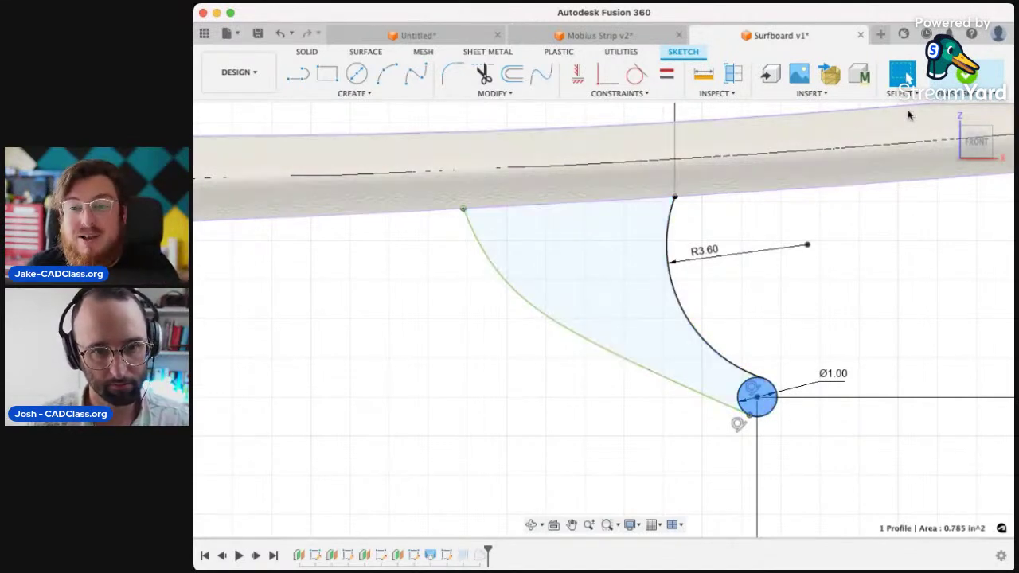
left_click(966, 76)
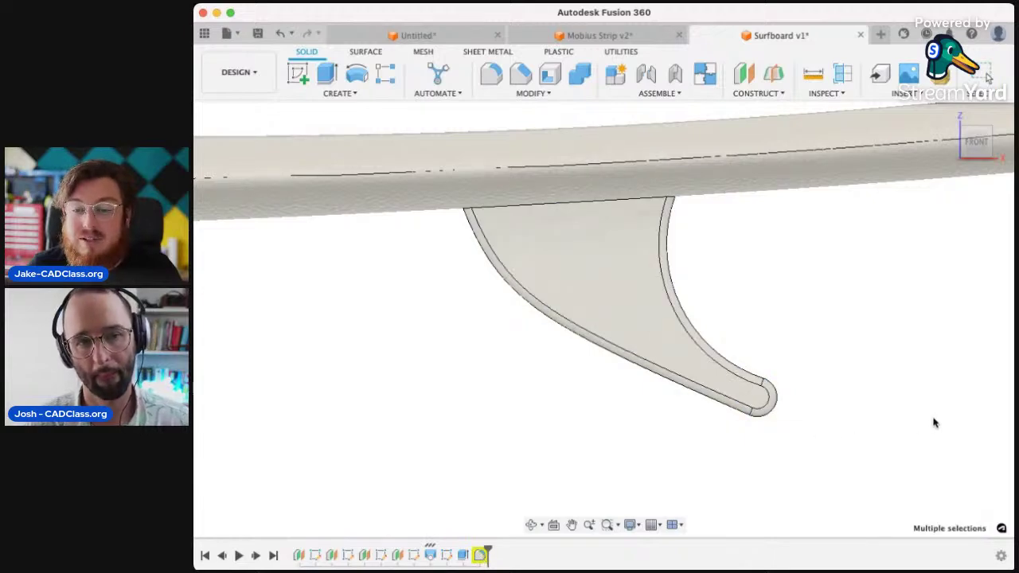
- Reopen the fin's extrusion, check its two sketch profiles from beneath the board, and accept the feature
left_click(763, 403)
middle_click_drag(788, 433, 702, 395, "shift")
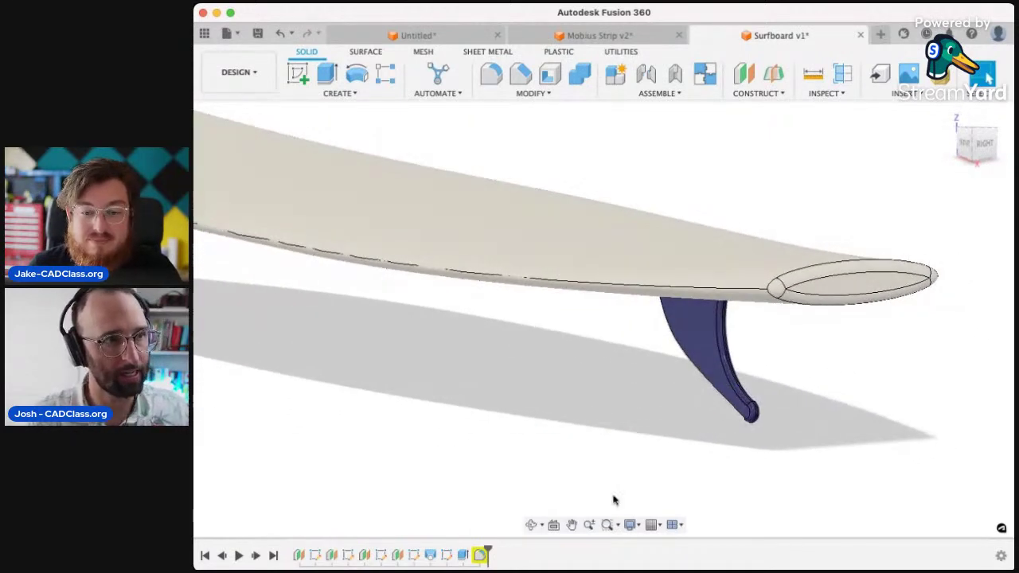
double_click(448, 555)
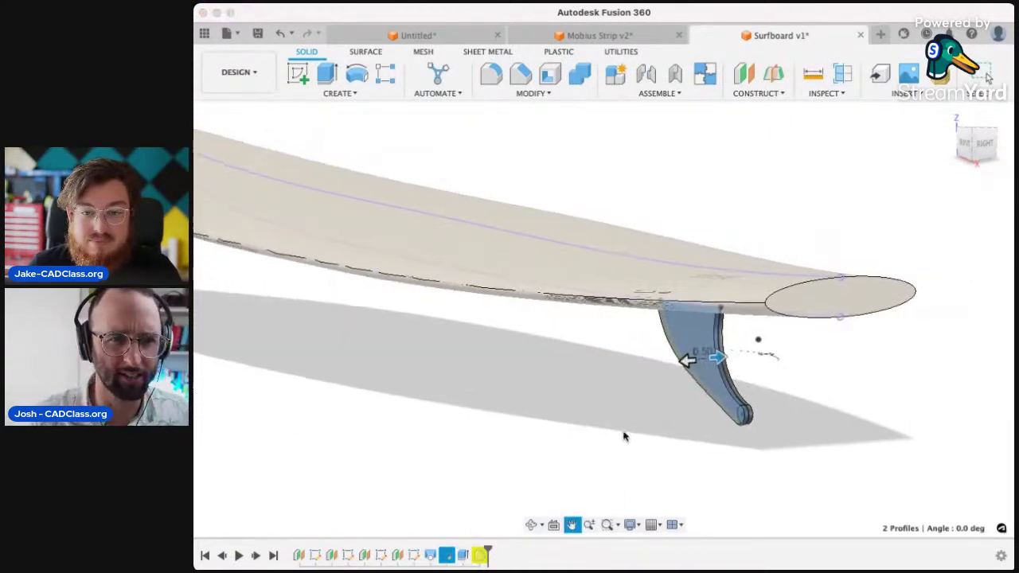
middle_click_drag(624, 437, 728, 386, "shift")
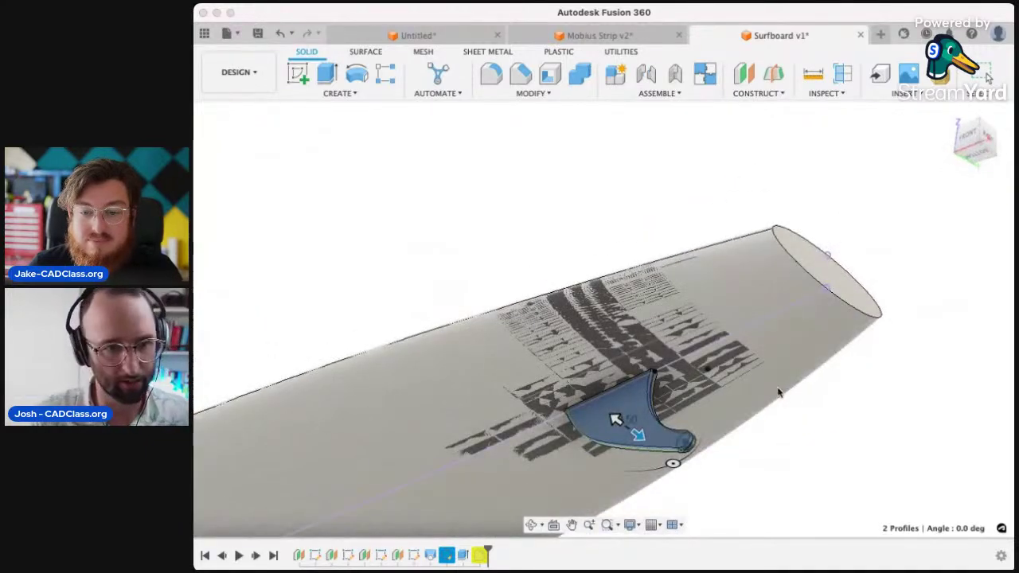
key("Return")
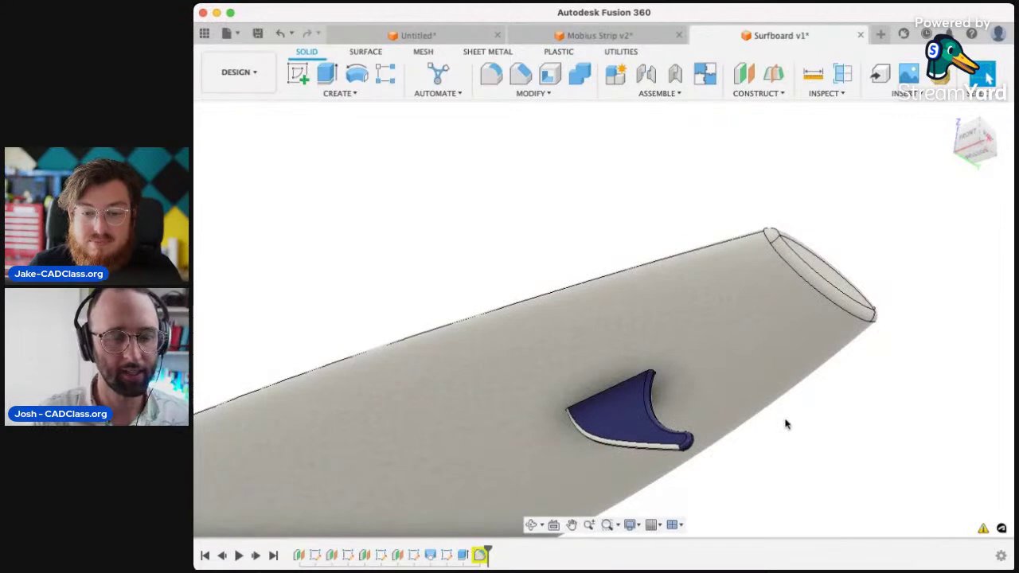
- Reopen the fin sketch and unfix the leading-edge spline
double_click(706, 369)
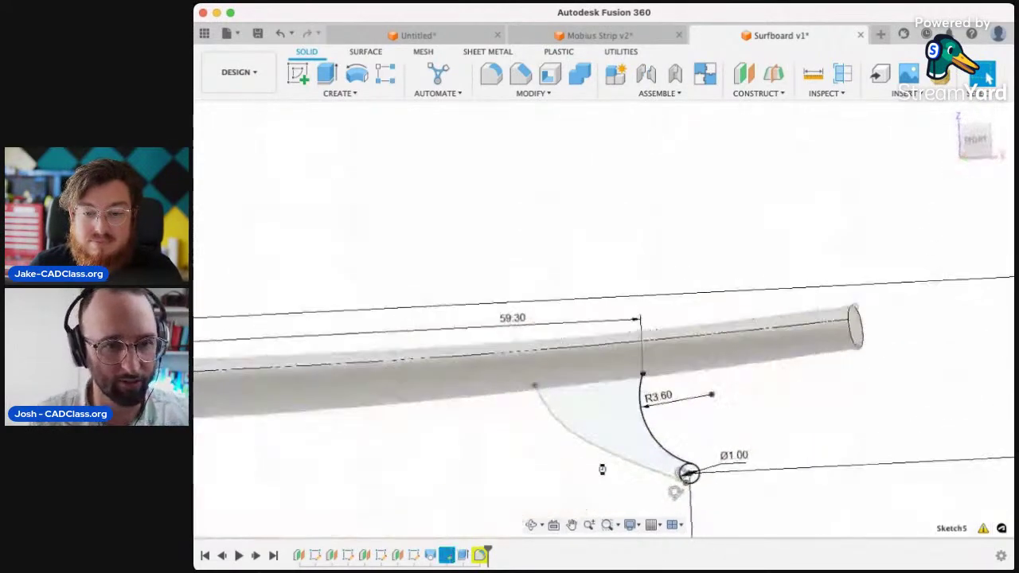
scroll(622, 447, "up", 5)
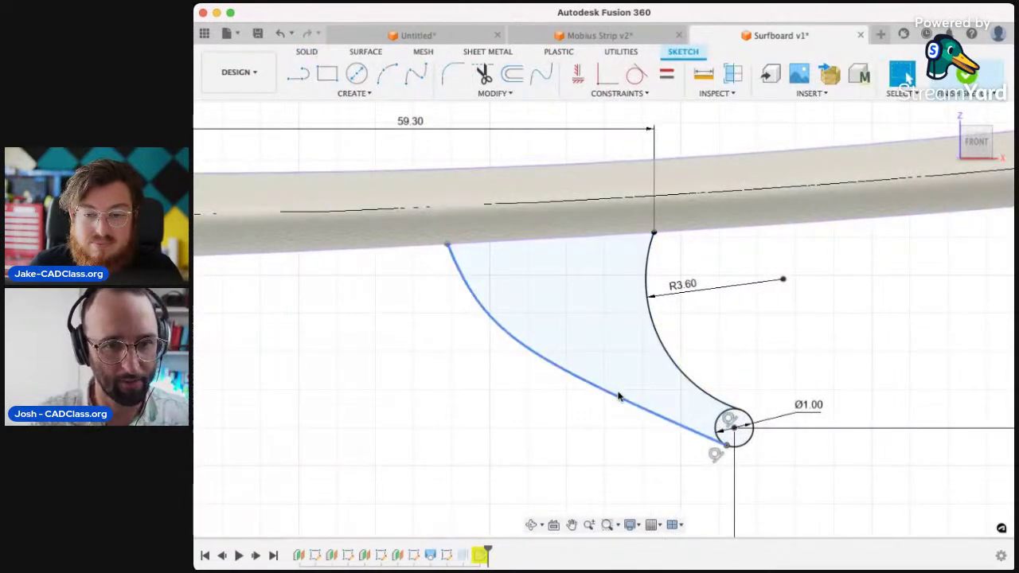
left_click(619, 397)
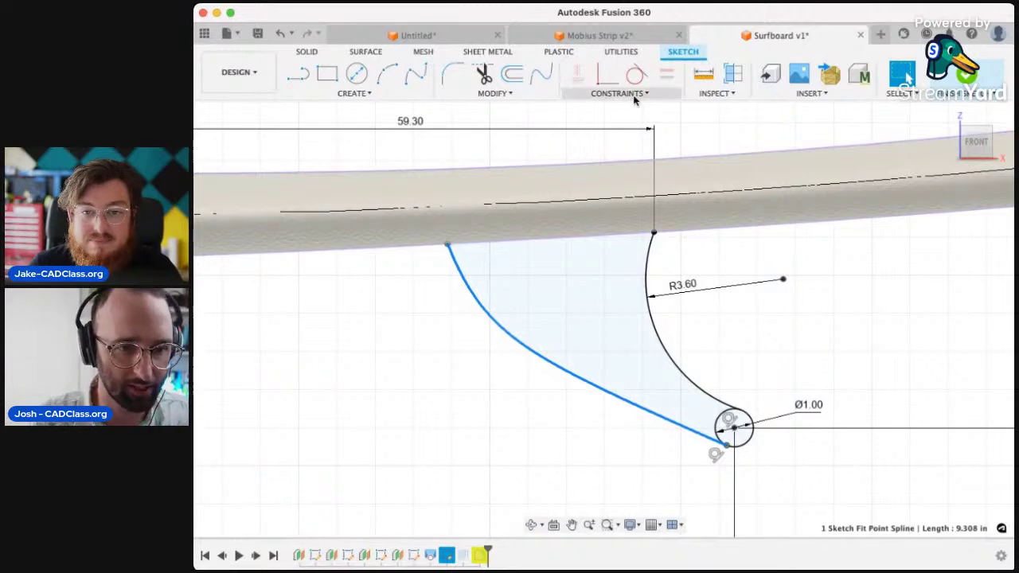
left_click(603, 197)
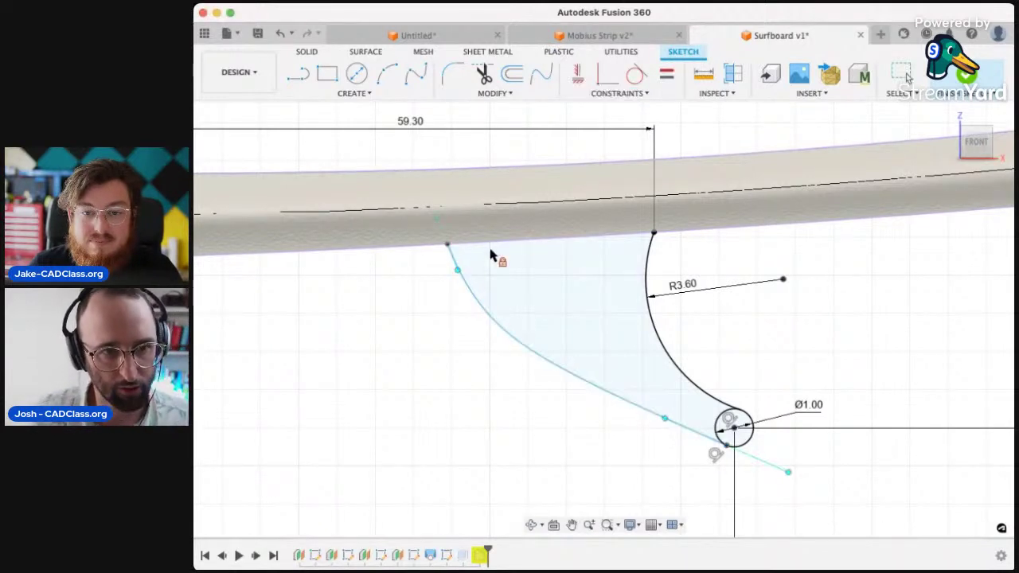
- Fix only the spline's upper endpoint on the board's underside and leave the constraint command
left_click(448, 247)
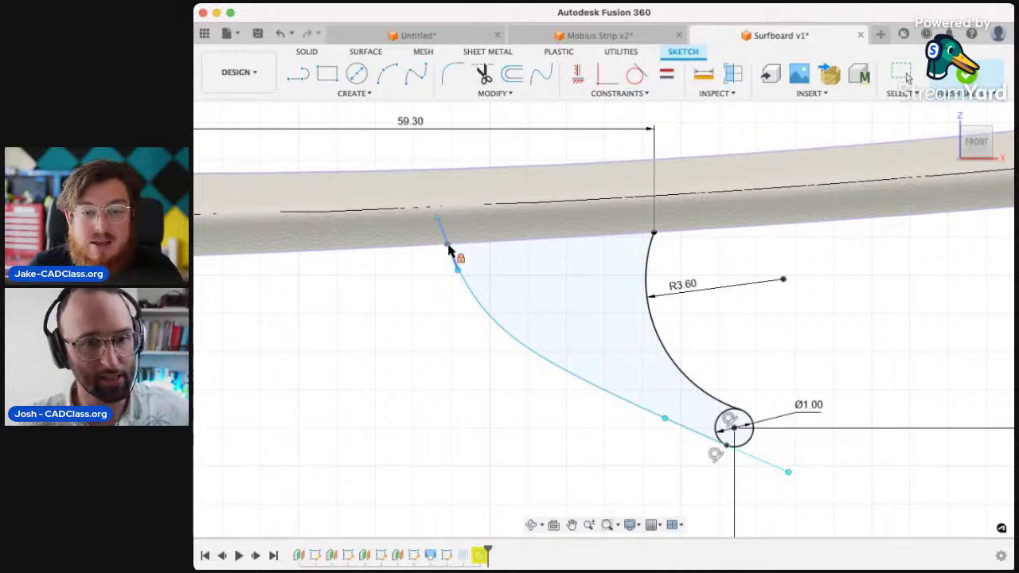
scroll(458, 290, "up", 3)
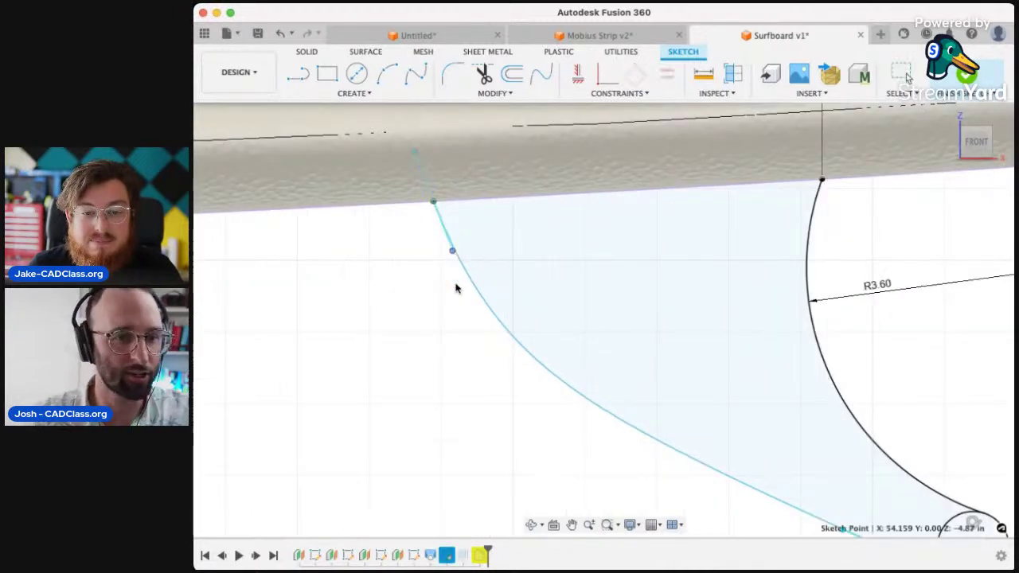
key("Escape")
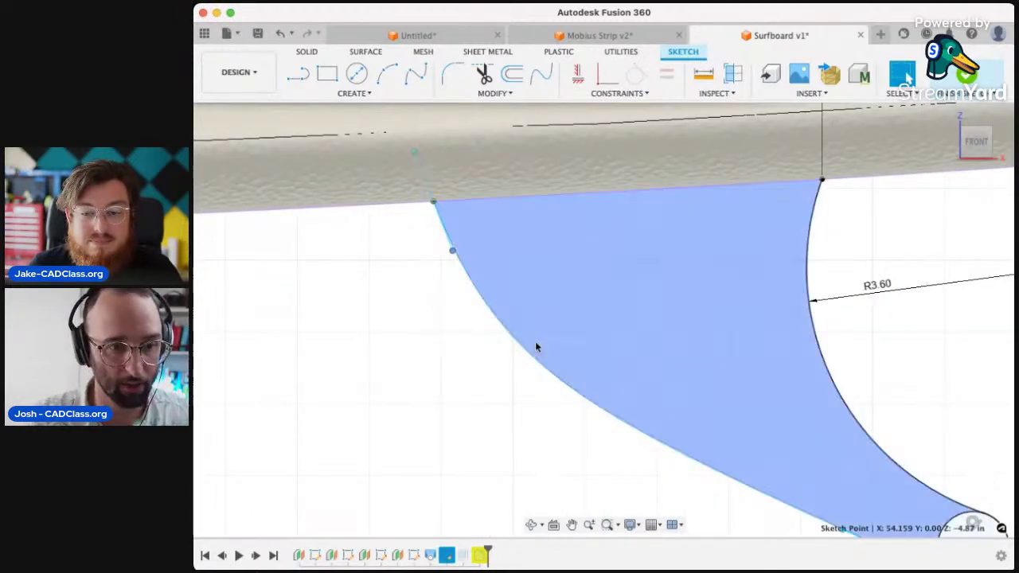
- Shorten the spline's lower tangent handle at the tip circle and finish the sketch
scroll(536, 347, "down", 3)
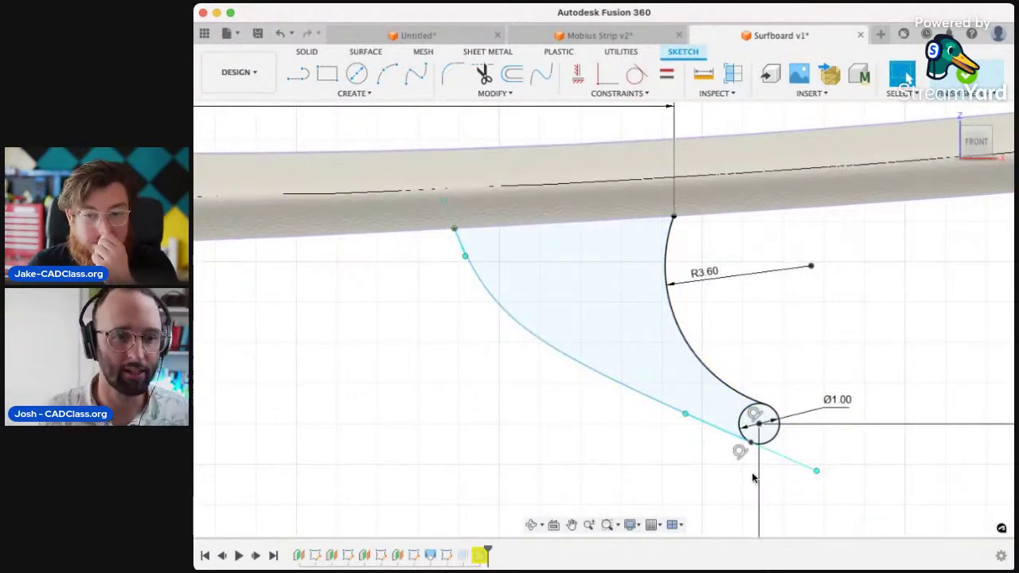
mouse_move(817, 471)
left_mouse_down()
mouse_move(892, 483)
mouse_move(799, 463)
left_mouse_up()
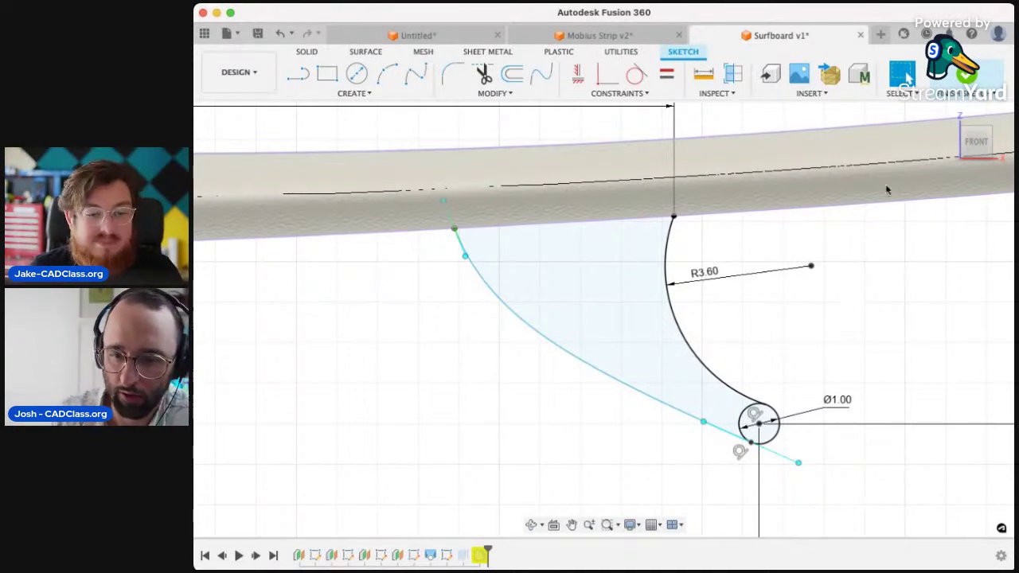
left_click(966, 76)
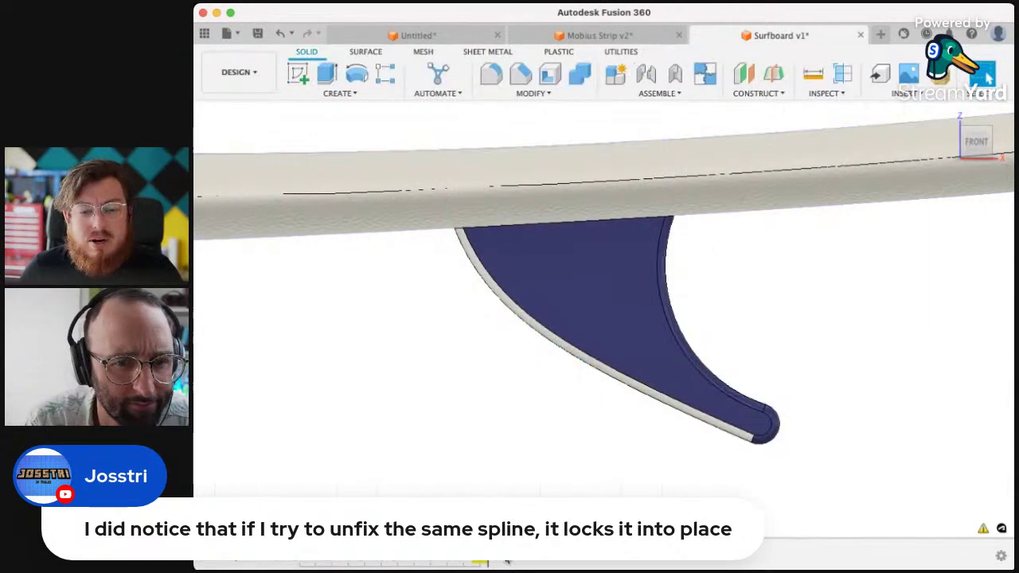
- Reopen the fin sketch and move the leading-edge spline's lower endpoint around to the bottom of the 1.00 in tip circle
double_click(457, 562)
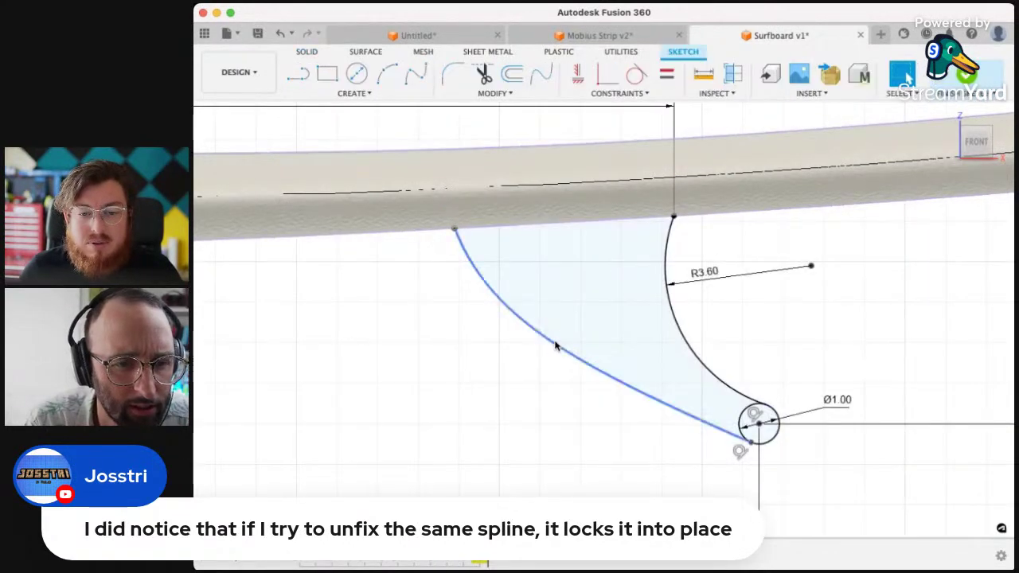
mouse_move(740, 452)
left_mouse_down()
mouse_move(704, 446)
mouse_move(829, 450)
mouse_move(761, 465)
mouse_move(741, 449)
mouse_move(748, 469)
left_mouse_up()
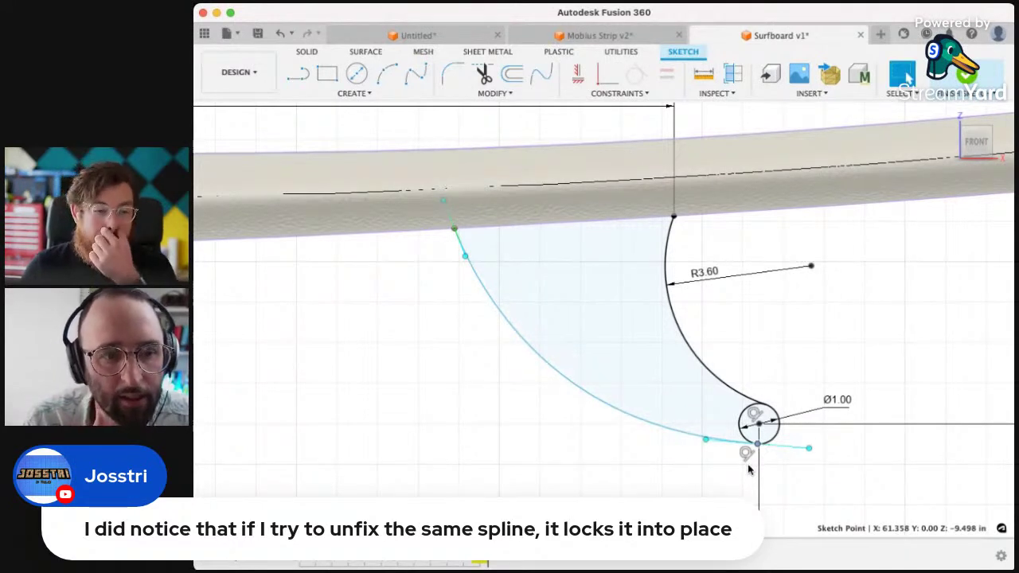
left_click(691, 479)
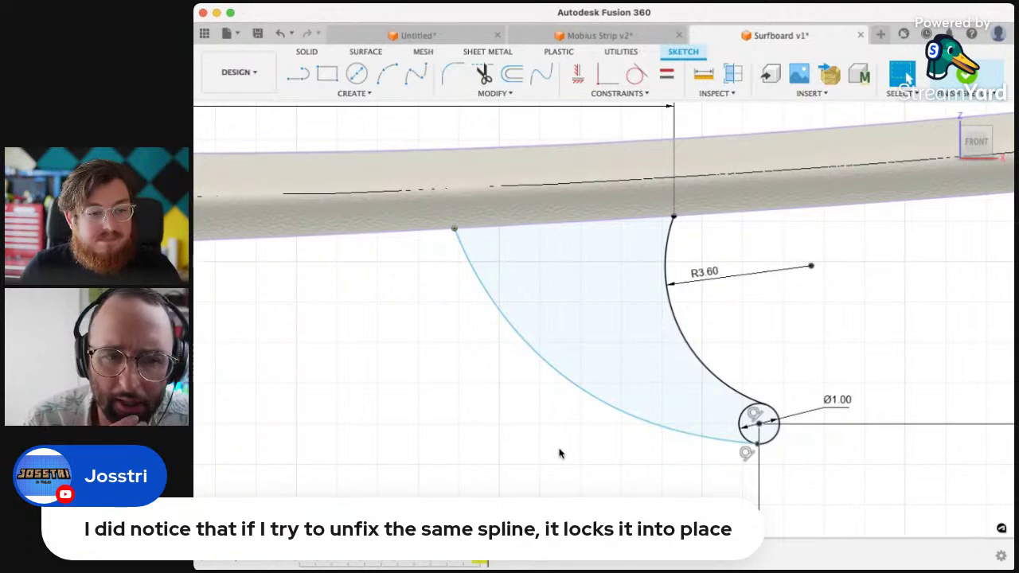
- Unfix the spline's upper endpoint on the board's underside, fix the whole leading-edge spline instead, and finish the sketch
left_click(454, 230)
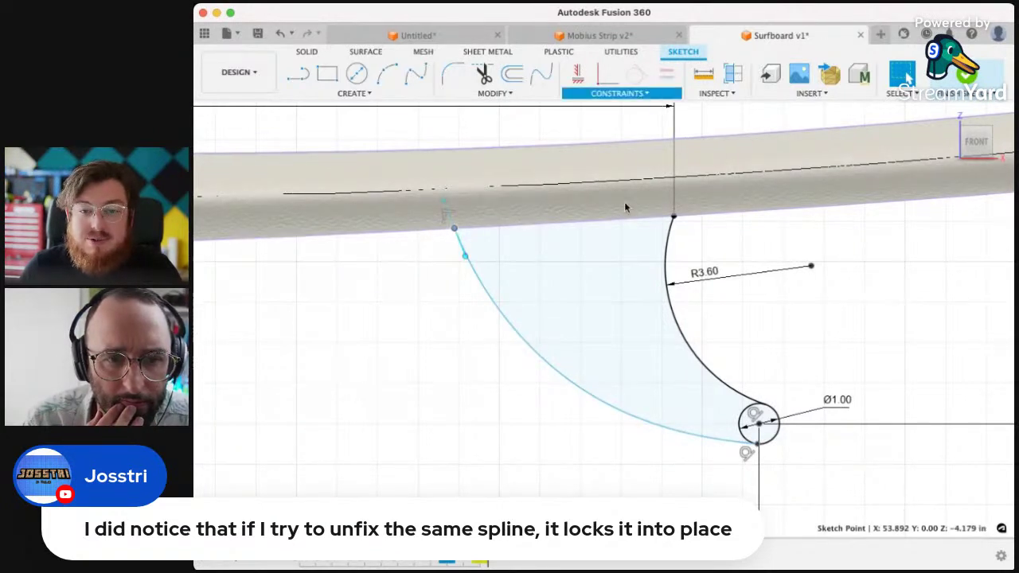
left_click(474, 279)
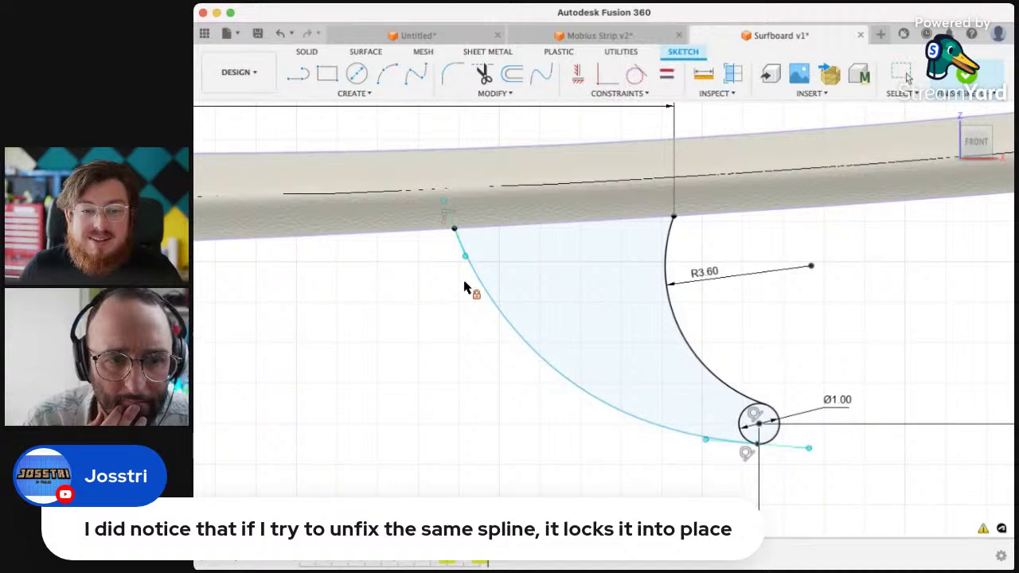
left_click(457, 232)
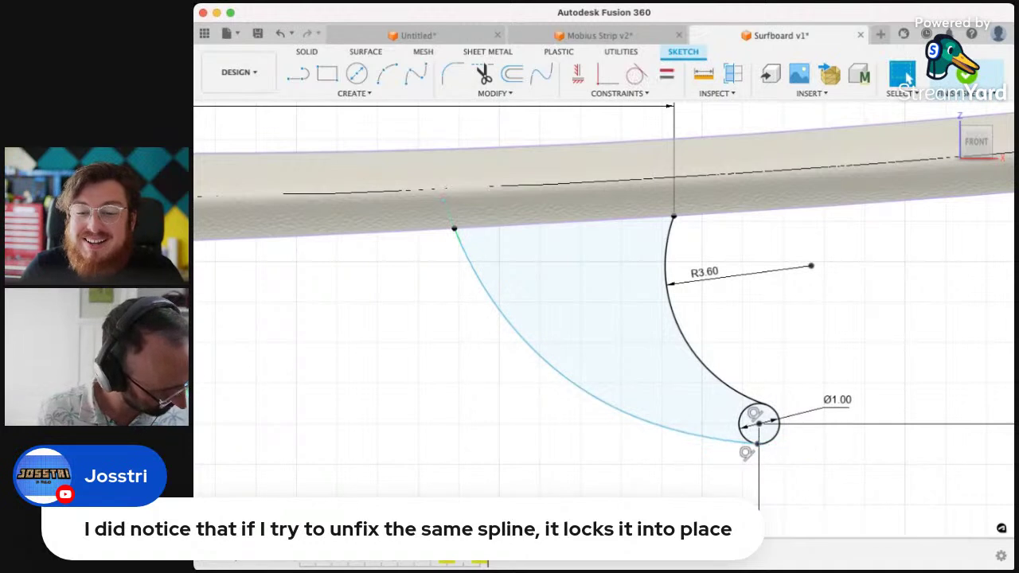
left_click(593, 402)
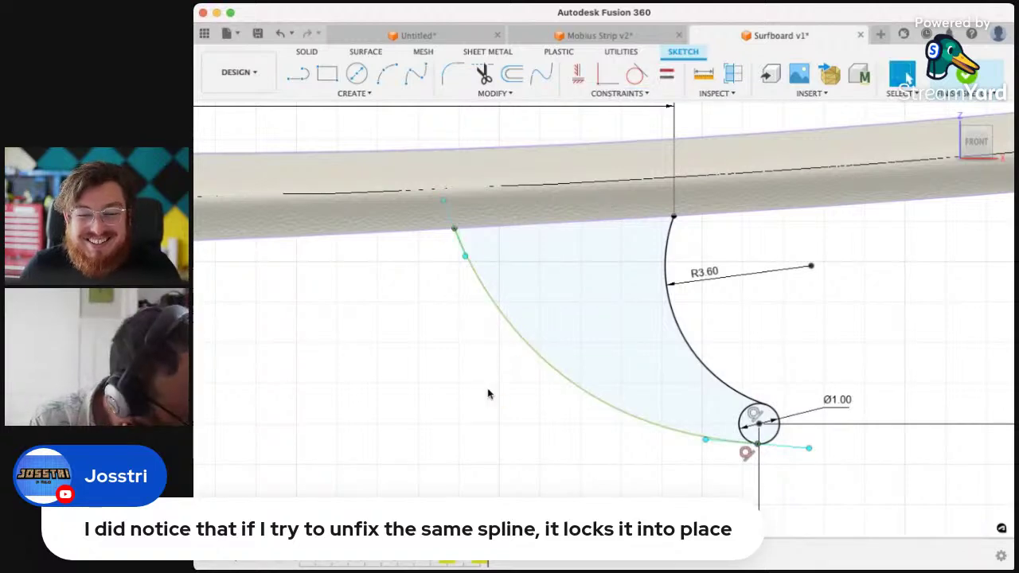
left_click(968, 76)
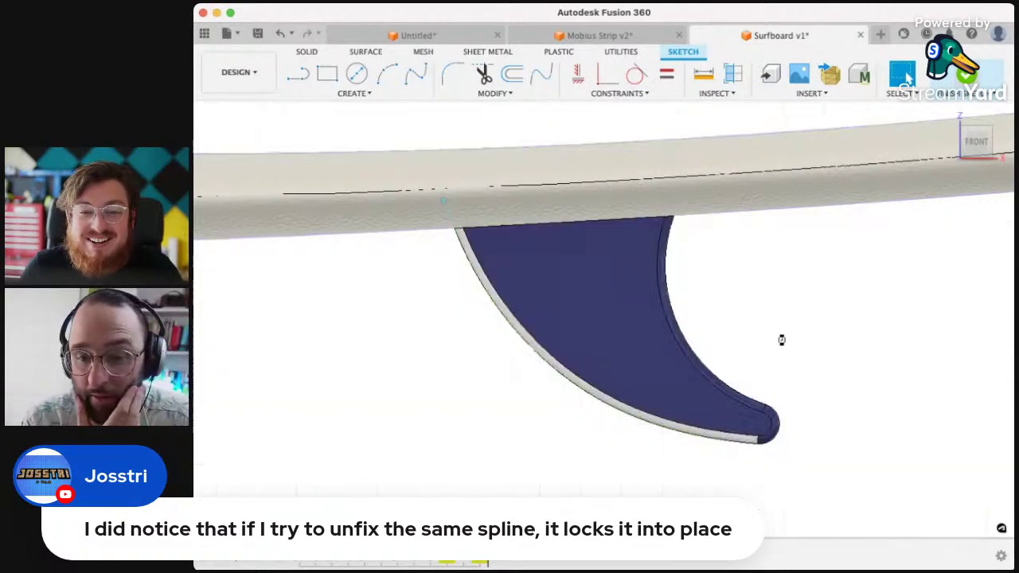
- Close the surfboard design and view the Mobius strip's twisted faces from different sides
mouse_move(858, 359)
middle_mouse_down("shift")
mouse_move(639, 370)
mouse_move(799, 375)
mouse_move(846, 391)
middle_mouse_up("shift")
scroll(846, 391, "down", 3)
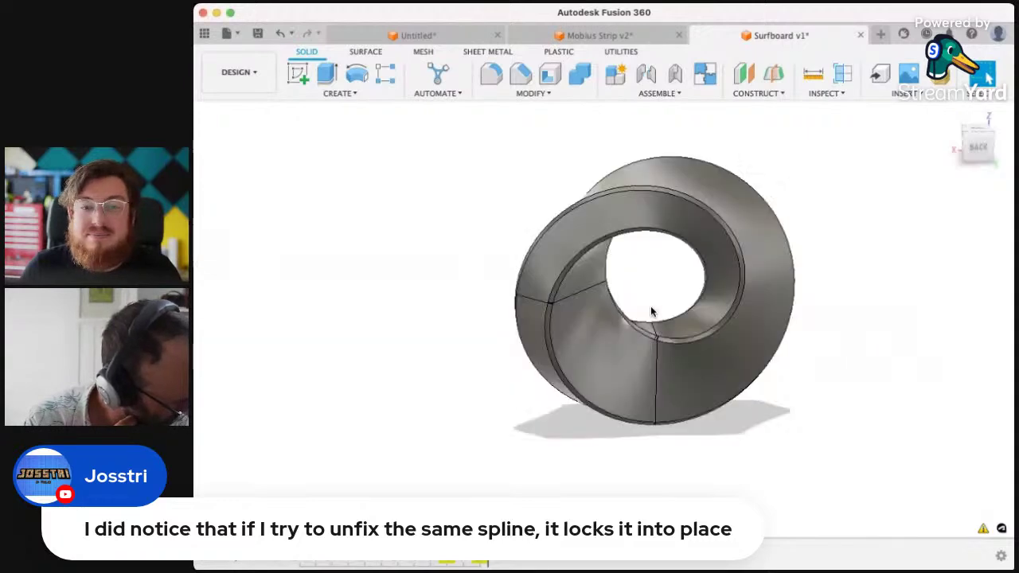
middle_click_drag(470, 409, 227, 476, "shift")
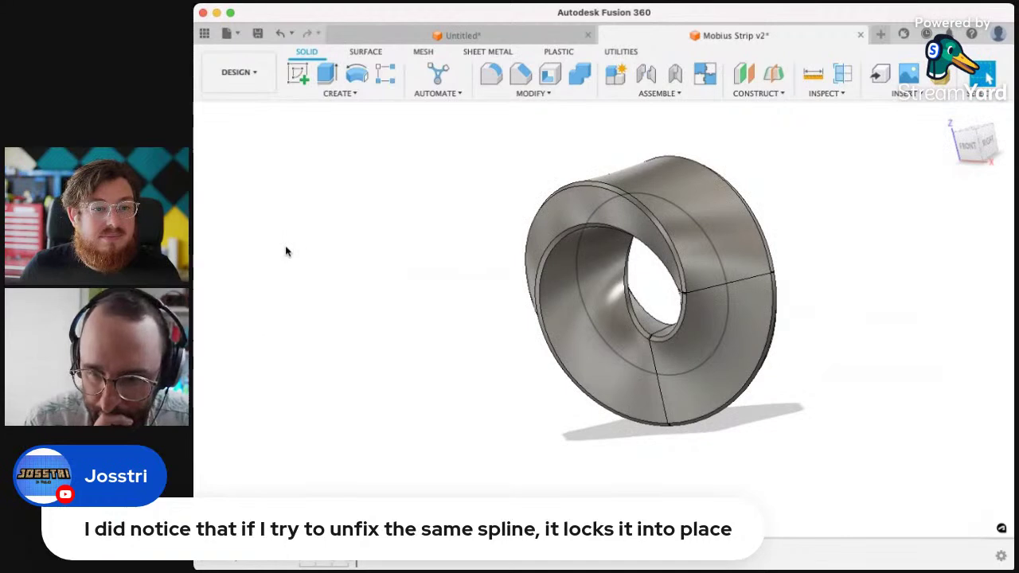